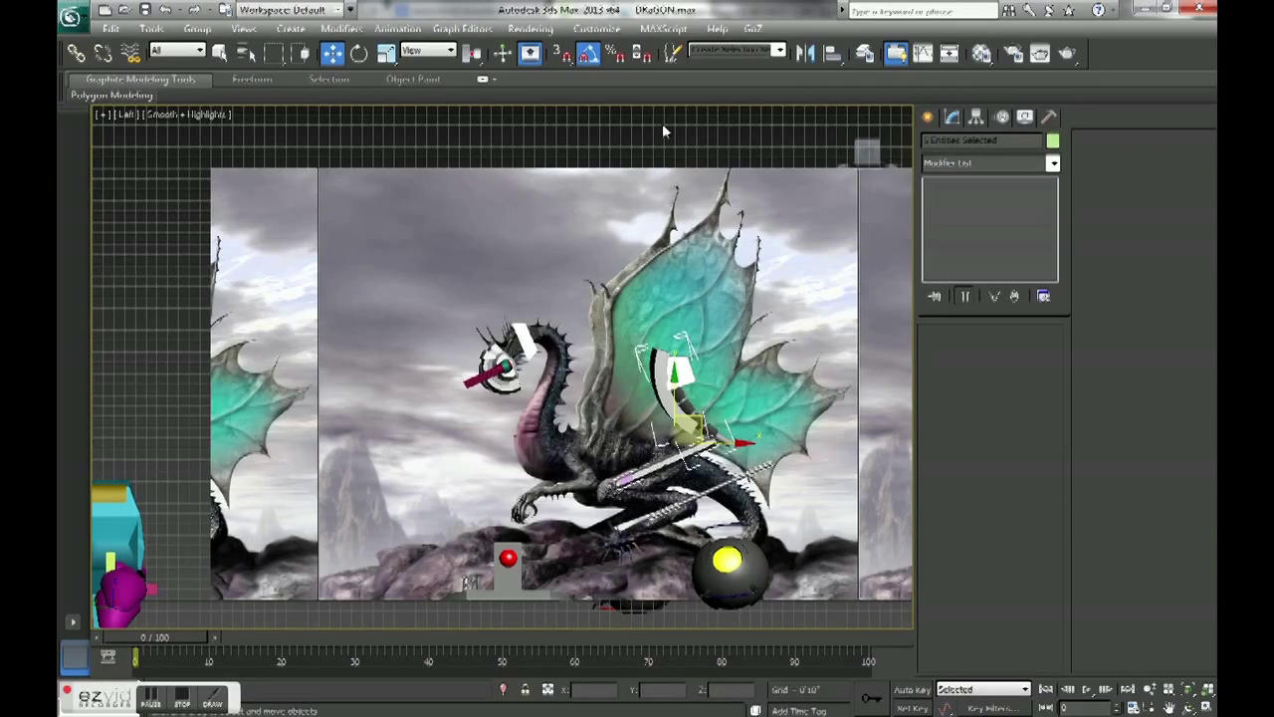
{"action": "scroll", "coordinate": [697, 312], "scroll_direction": "up", "scroll_amount": 3}
Move the white curved piece down onto the dragon's neck.
{"action": "left_click", "coordinate": [722, 264]}
{"action": "key", "text": "e"}
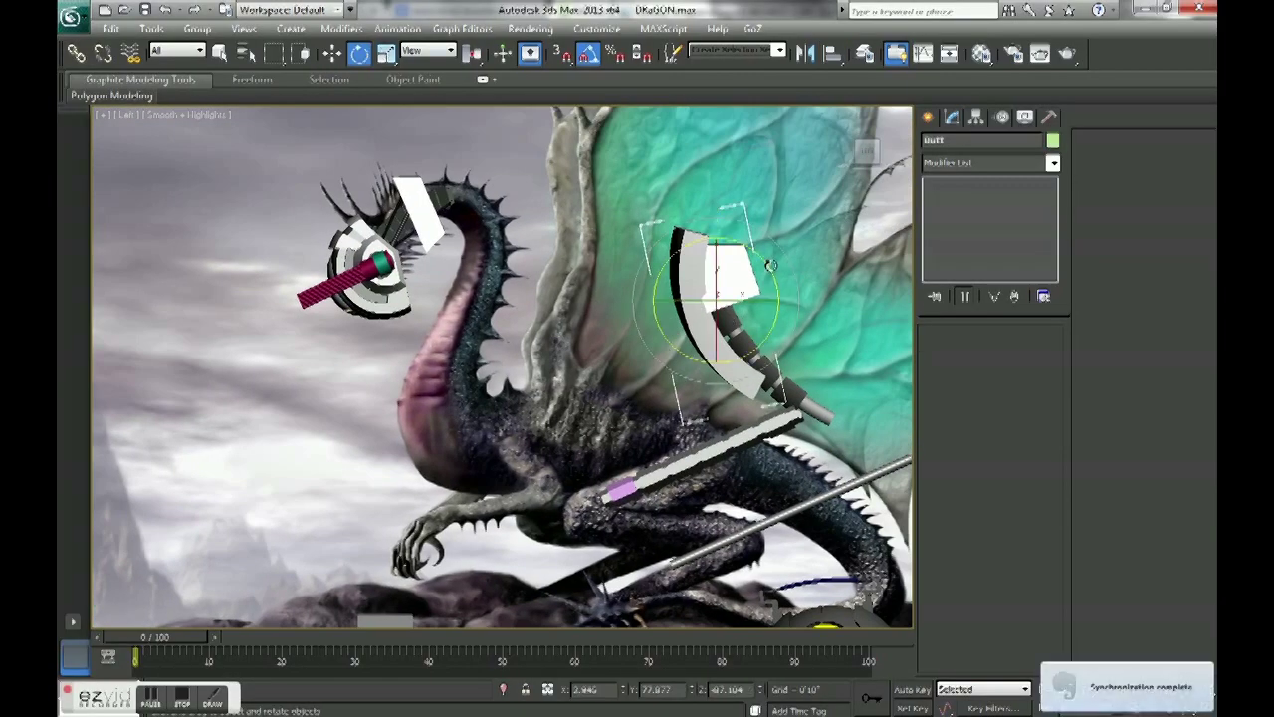
{"action": "key", "text": "w"}
{"action": "left_click_drag", "start_coordinate": [737, 287], "coordinate": [489, 438]}
Select the segmented spine piece and try moving it to the neck, then undo the move.
{"action": "left_click", "coordinate": [742, 338]}
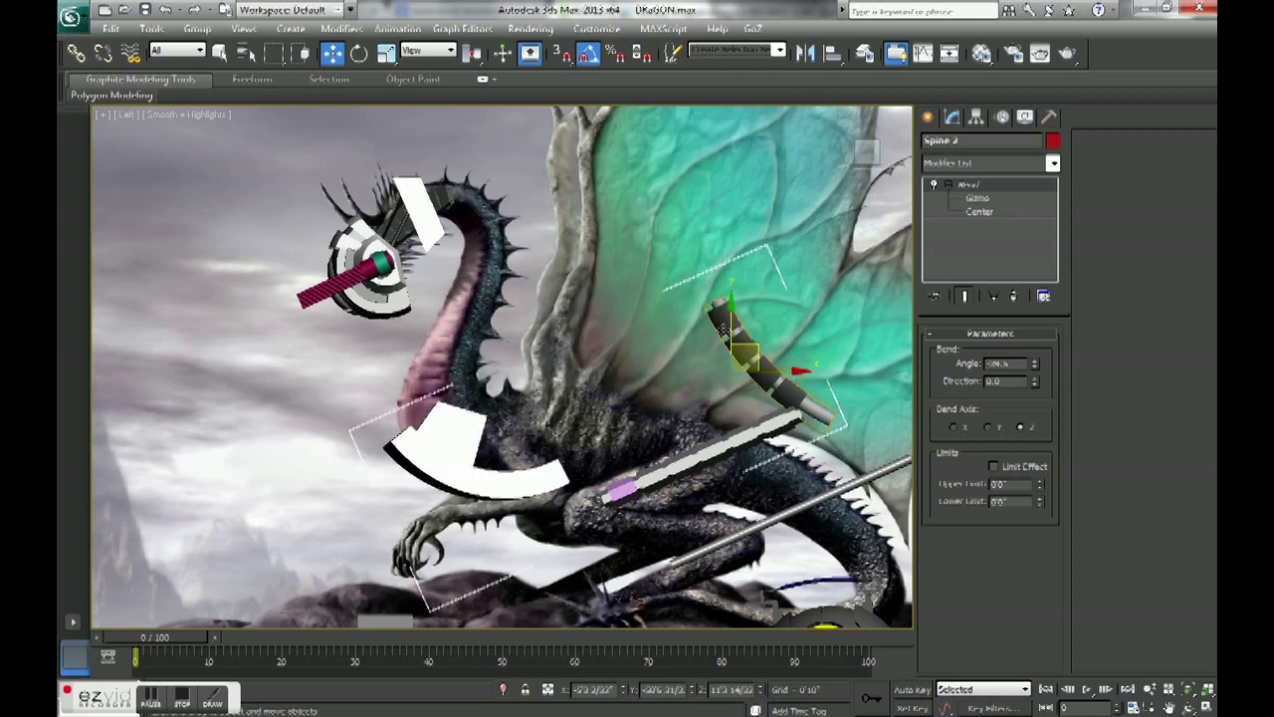
{"action": "left_click", "coordinate": [740, 336]}
{"action": "left_click_drag", "start_coordinate": [461, 451], "coordinate": [518, 418]}
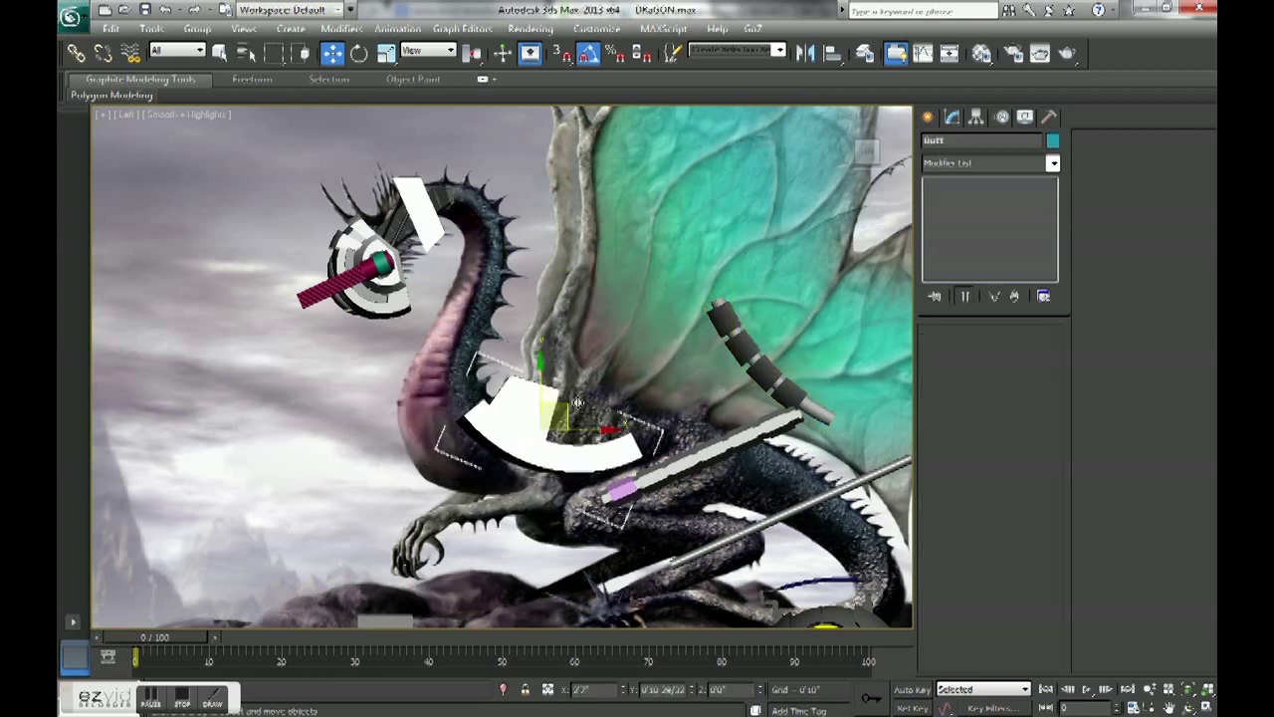
{"action": "left_click", "coordinate": [753, 351]}
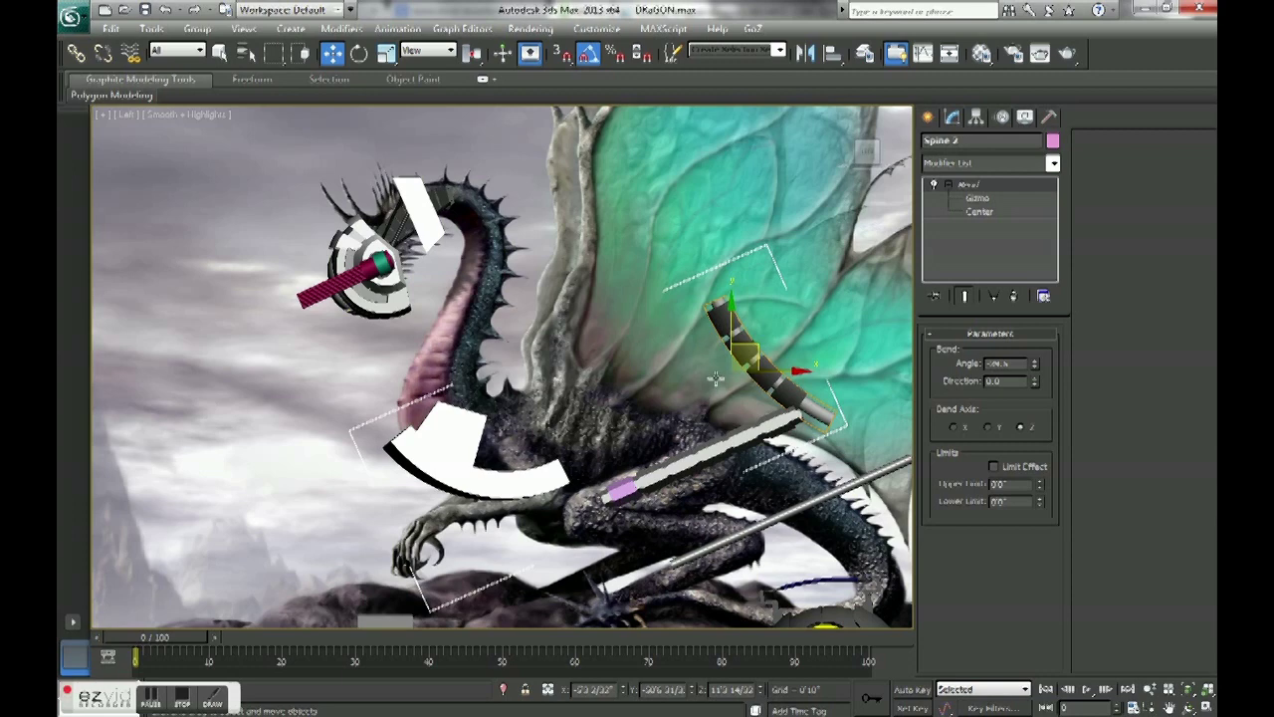
{"action": "left_click_drag", "start_coordinate": [714, 379], "coordinate": [476, 400]}
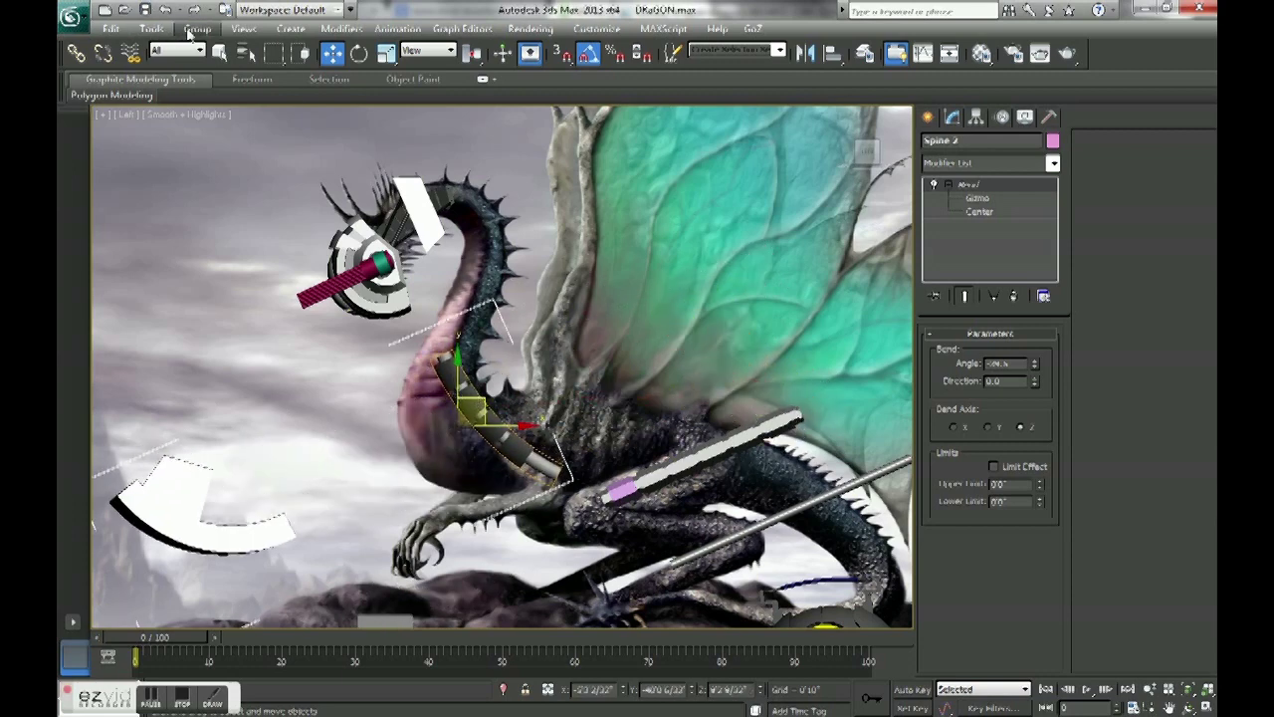
{"action": "left_click", "coordinate": [190, 30]}
{"action": "left_click", "coordinate": [214, 69]}
{"action": "key", "text": "ctrl+z"}
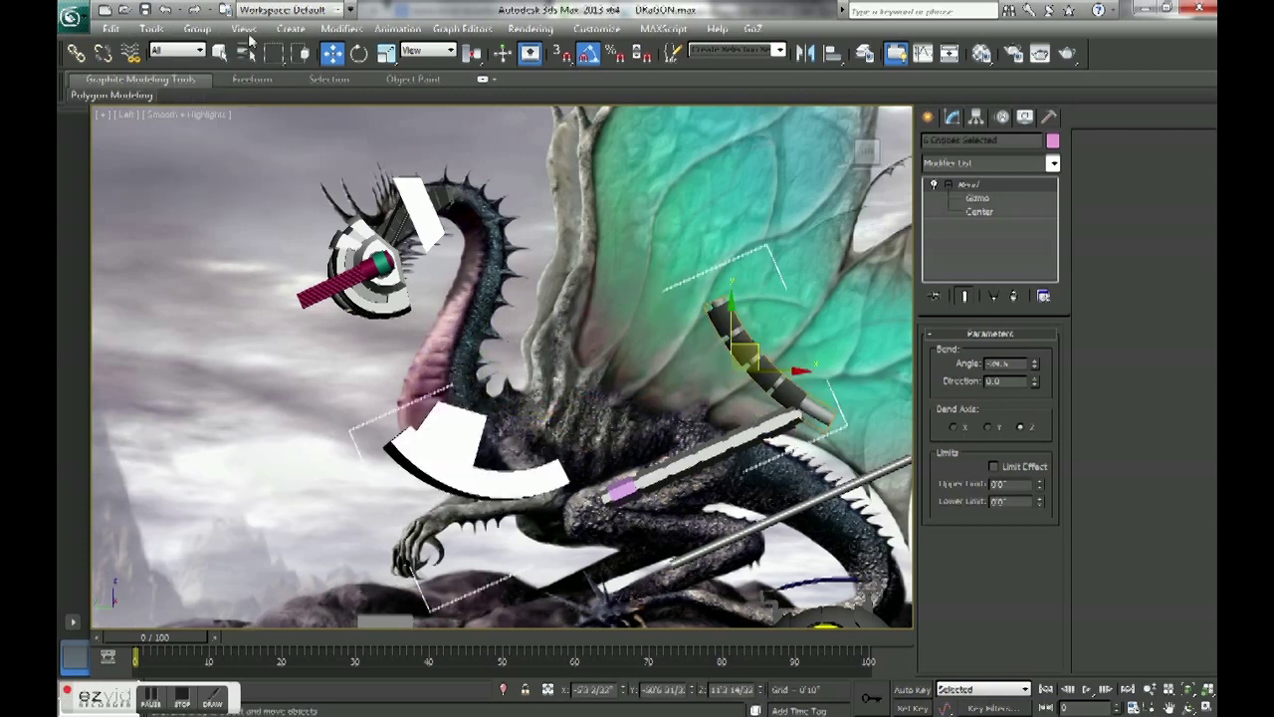
{"action": "left_click", "coordinate": [196, 28]}
{"action": "left_click", "coordinate": [213, 69]}
Move the spine piece over, rotate it horizontal, and lower it onto the body.
{"action": "mouse_move", "coordinate": [756, 349]}
{"action": "left_mouse_down"}
{"action": "mouse_move", "coordinate": [480, 284]}
{"action": "mouse_move", "coordinate": [567, 331]}
{"action": "mouse_move", "coordinate": [597, 299]}
{"action": "left_mouse_up"}
{"action": "left_click", "coordinate": [360, 53]}
{"action": "left_click", "coordinate": [333, 53]}
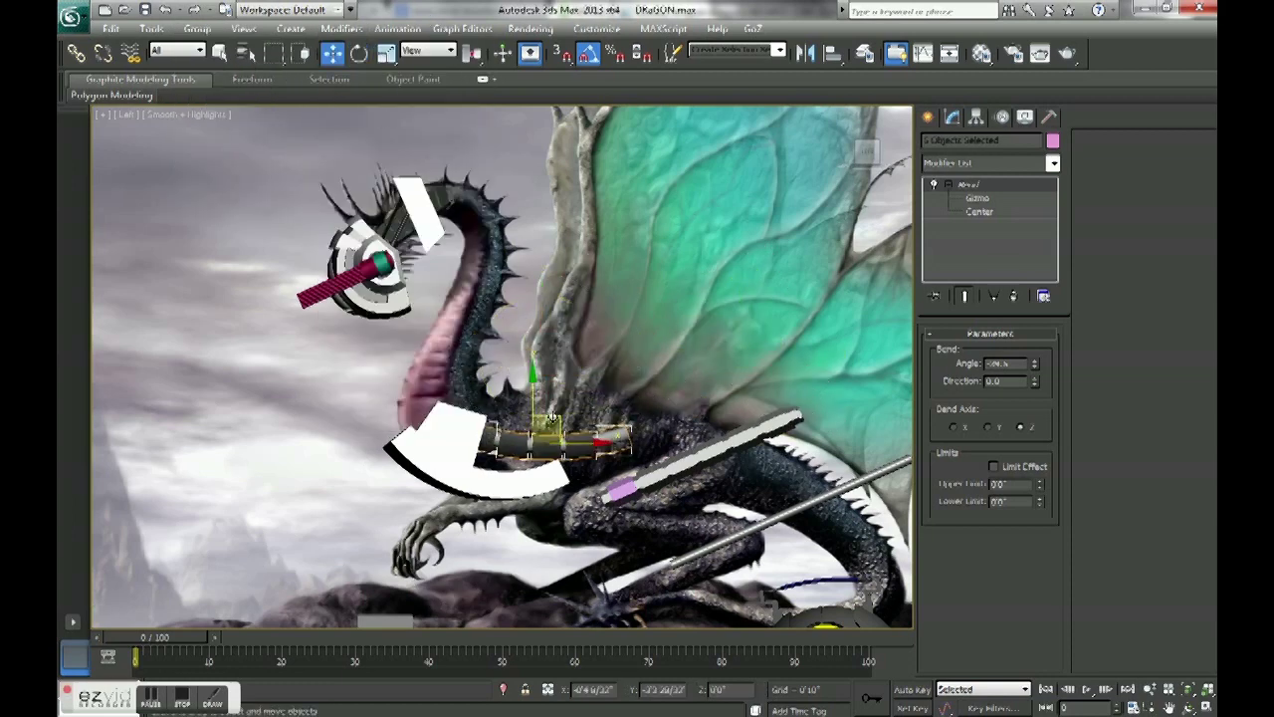
{"action": "mouse_move", "coordinate": [552, 353]}
{"action": "left_mouse_down"}
{"action": "mouse_move", "coordinate": [585, 433]}
{"action": "mouse_move", "coordinate": [588, 414]}
{"action": "left_mouse_up"}
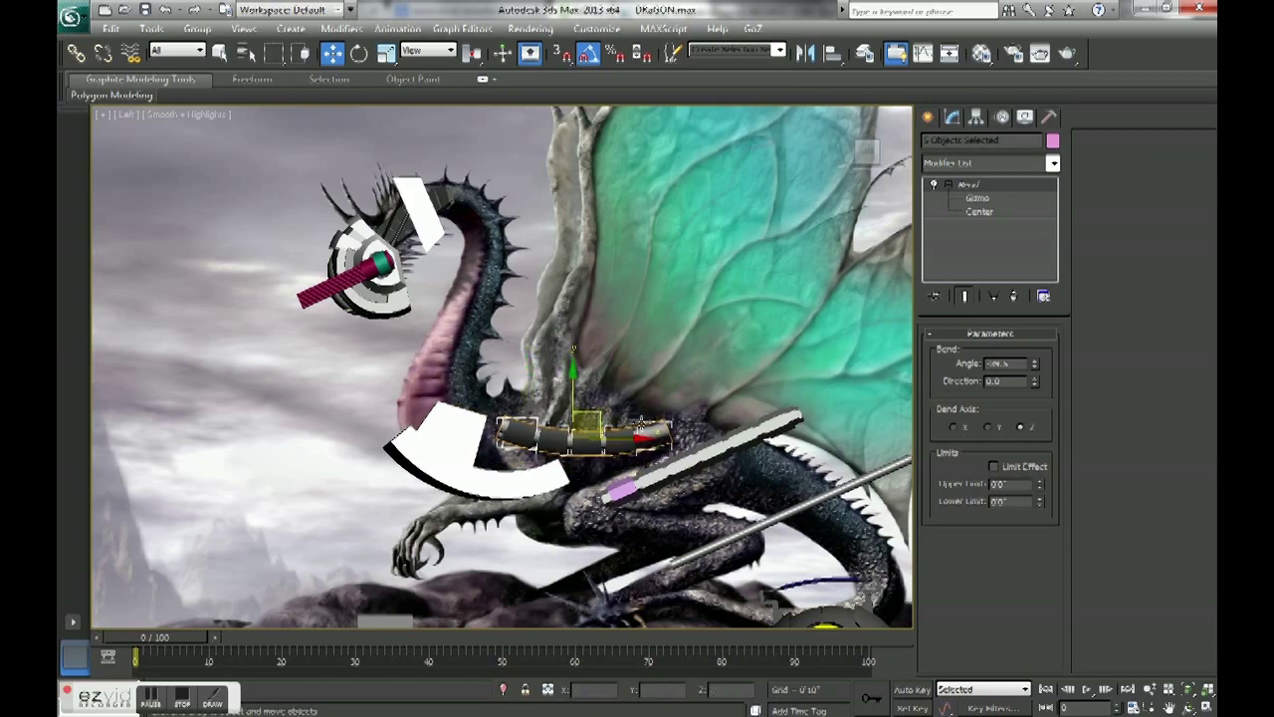
{"action": "scroll", "coordinate": [694, 466], "scroll_direction": "down", "scroll_amount": 2}
{"action": "scroll", "coordinate": [695, 394], "scroll_direction": "down", "scroll_amount": 2}
Orbit to the bent segmented cylinder and scale it down.
{"action": "left_click", "coordinate": [695, 394]}
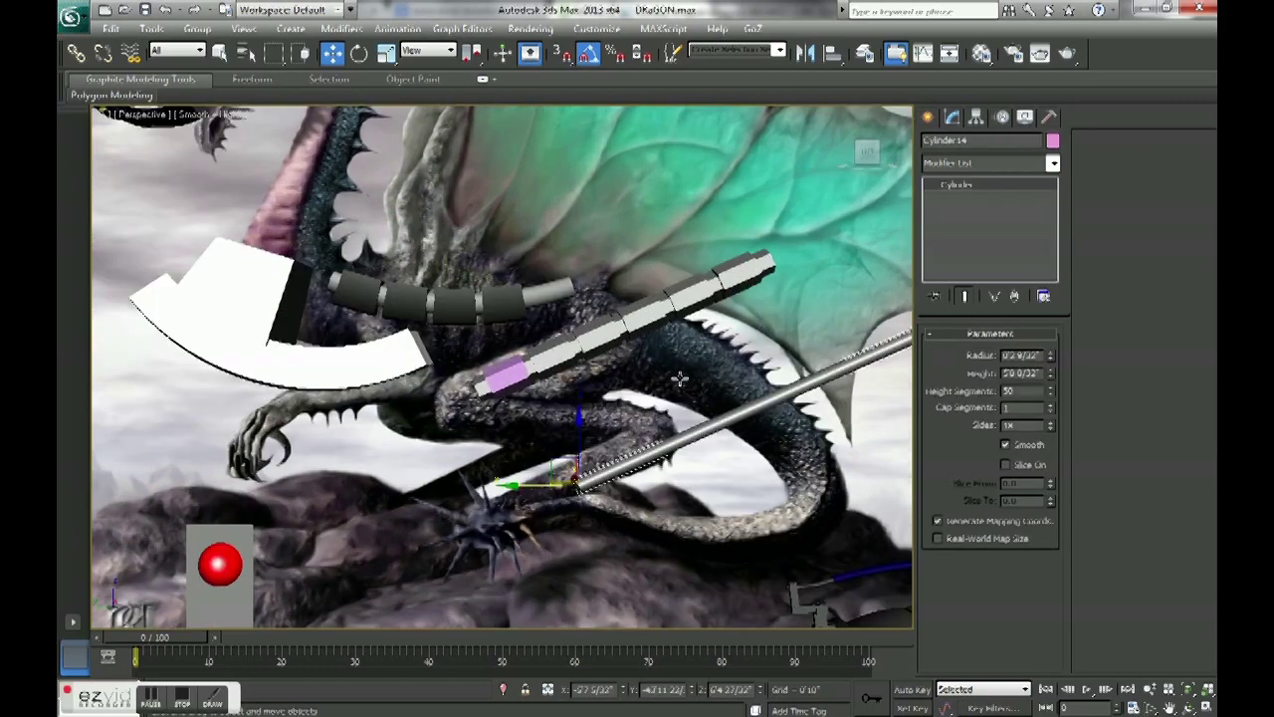
{"action": "scroll", "coordinate": [683, 376], "scroll_direction": "down", "scroll_amount": 2}
{"action": "middle_click_drag", "start_coordinate": [661, 346], "coordinate": [583, 396], "text": "alt"}
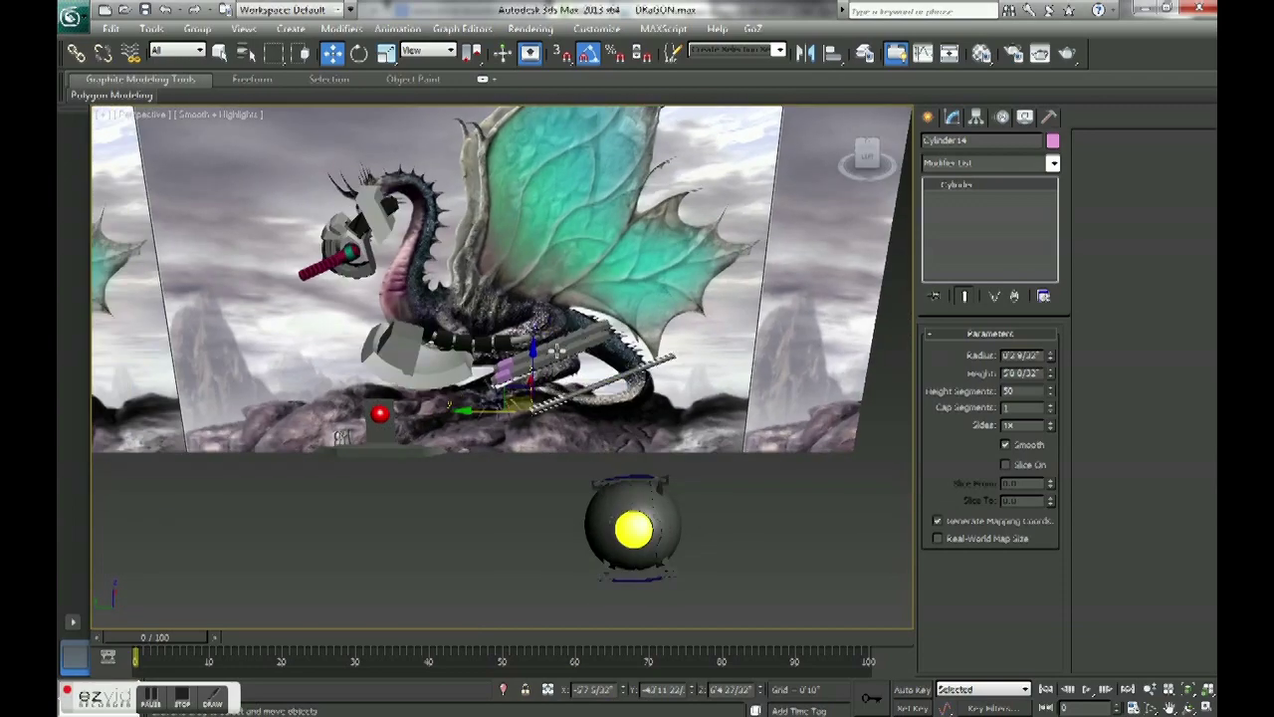
{"action": "middle_click_drag", "start_coordinate": [564, 358], "coordinate": [693, 343], "text": "alt"}
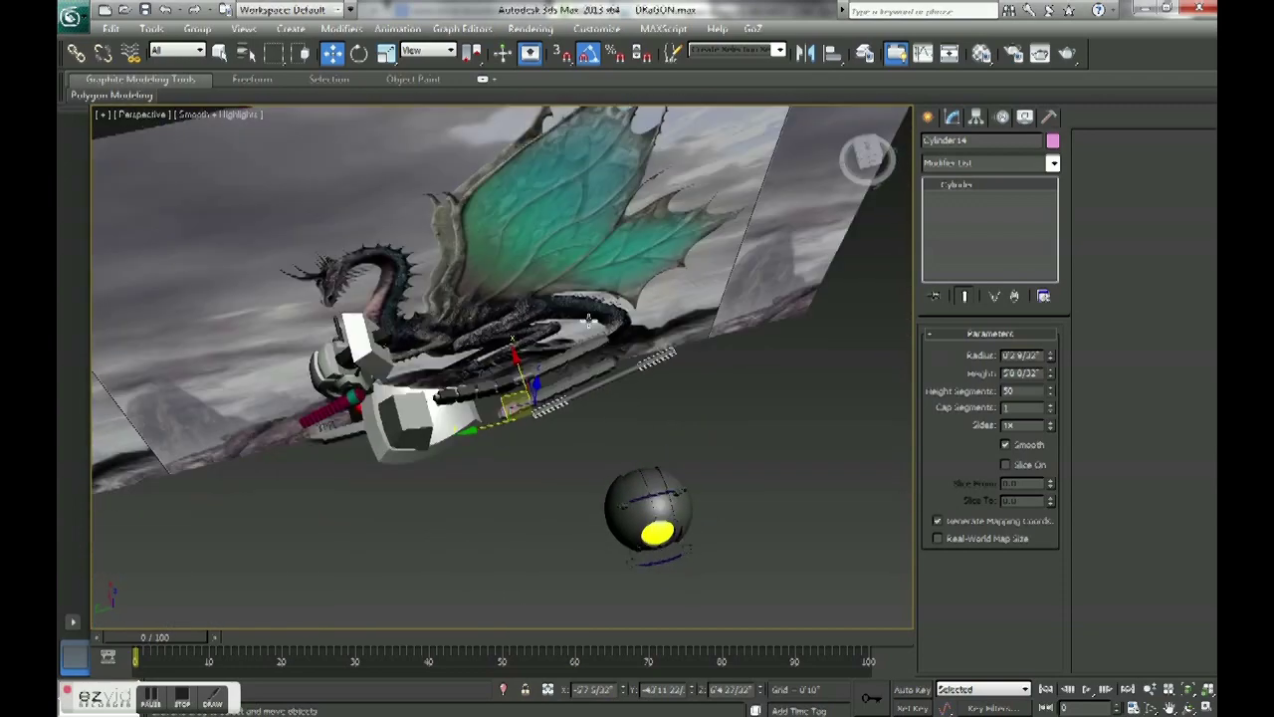
{"action": "scroll", "coordinate": [693, 342], "scroll_direction": "up", "scroll_amount": 3}
{"action": "scroll", "coordinate": [693, 342], "scroll_direction": "up", "scroll_amount": 3}
{"action": "left_click", "coordinate": [338, 453]}
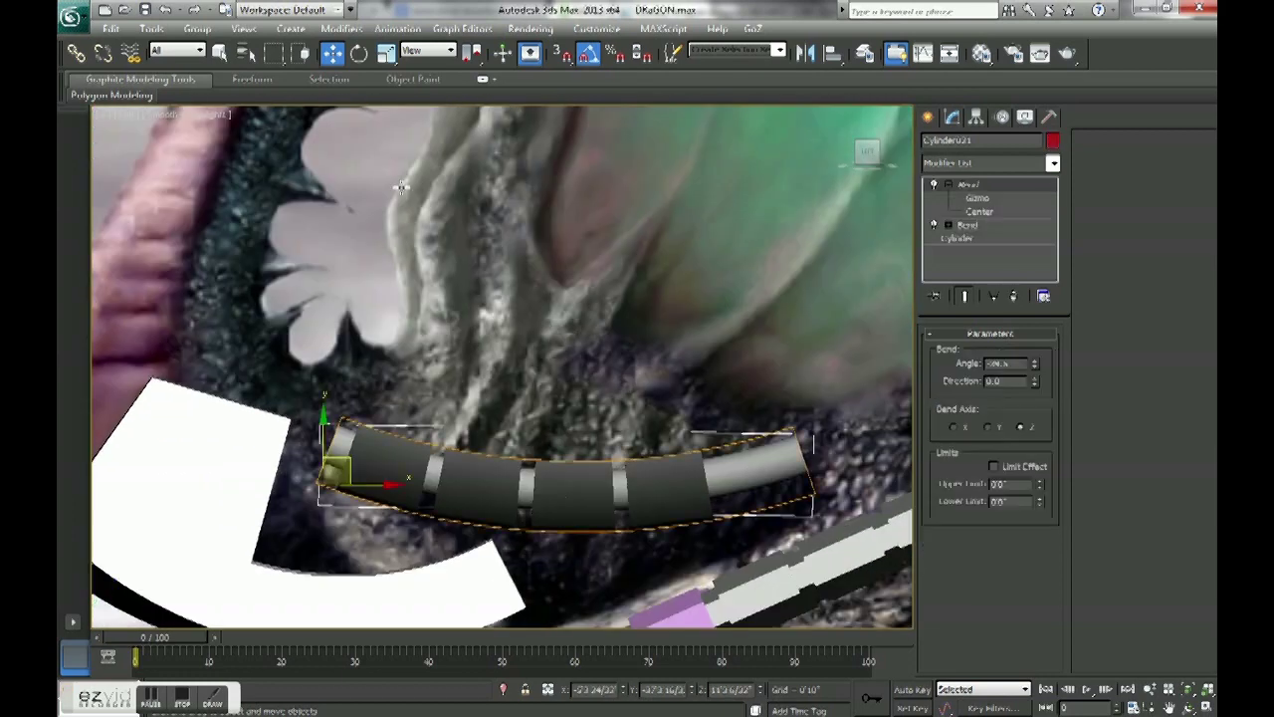
{"action": "key", "text": "r"}
{"action": "left_click_drag", "start_coordinate": [309, 438], "coordinate": [370, 425]}
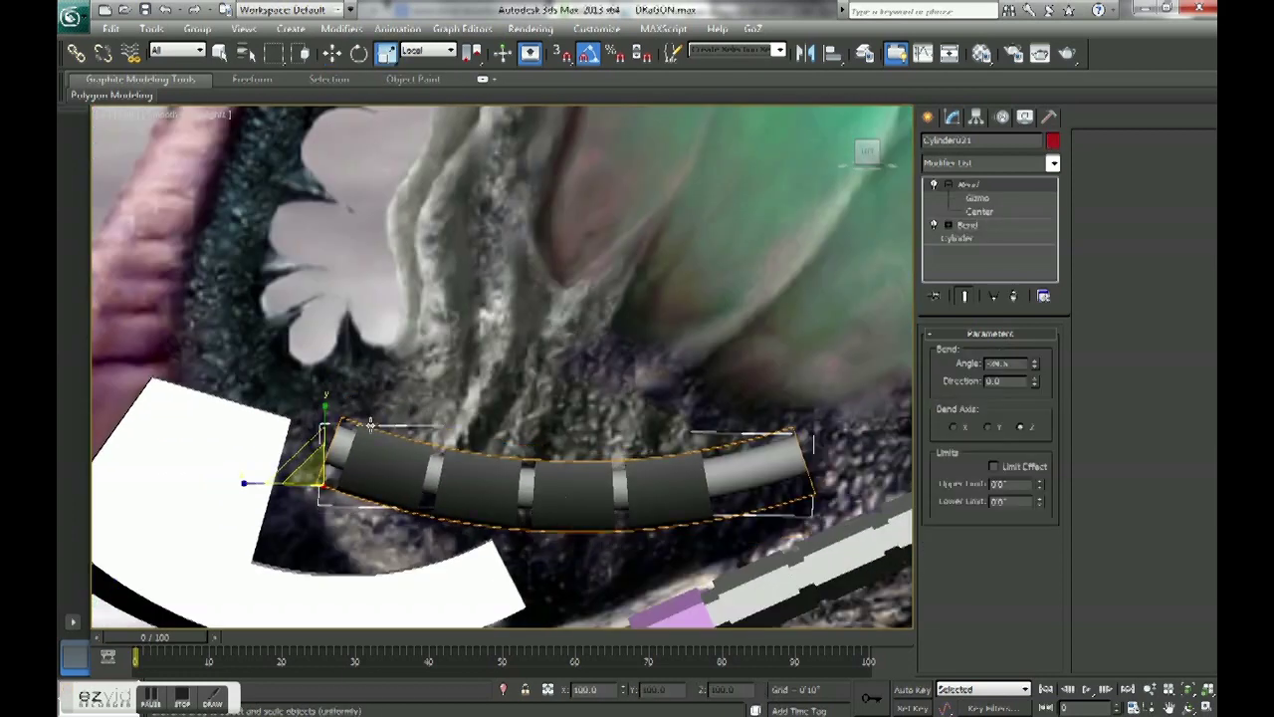
Check the background plane's properties, then set the spine pieces' reference coordinates to View.
{"action": "left_click", "coordinate": [307, 342]}
{"action": "right_click", "coordinate": [307, 342]}
{"action": "left_click", "coordinate": [383, 438]}
{"action": "left_click", "coordinate": [693, 600]}
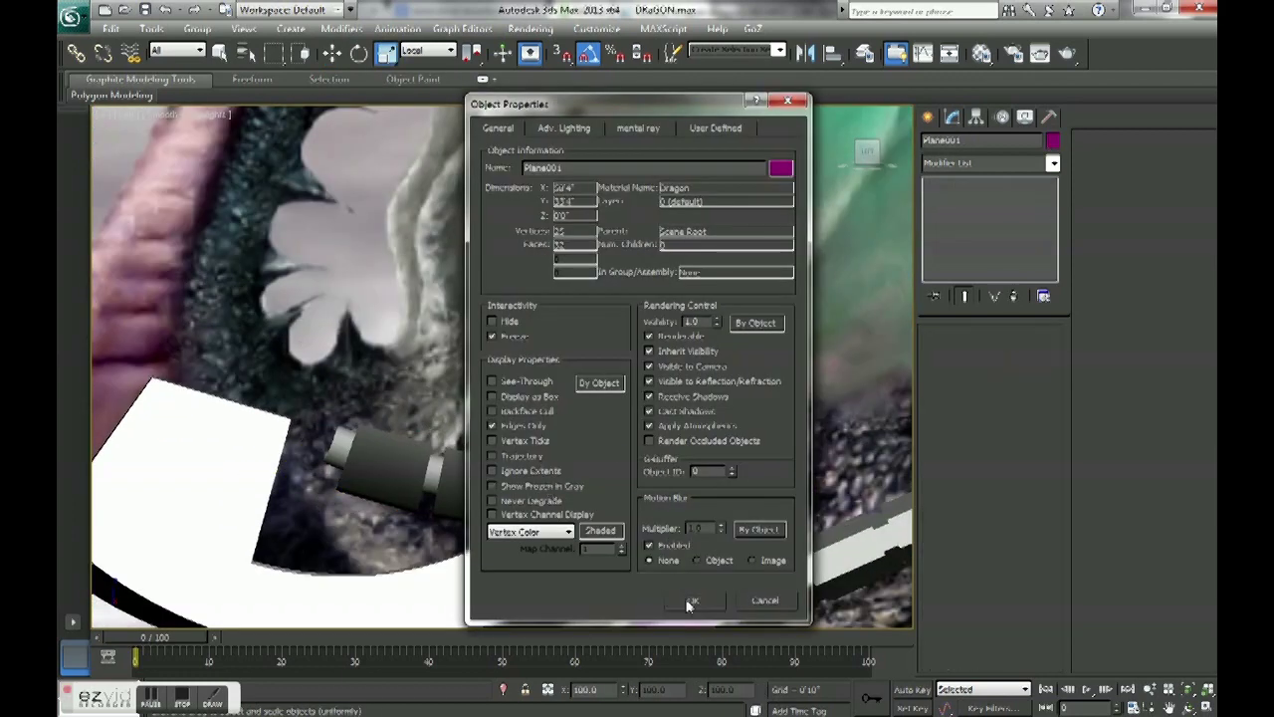
{"action": "left_click", "coordinate": [626, 490]}
{"action": "left_click", "coordinate": [428, 50]}
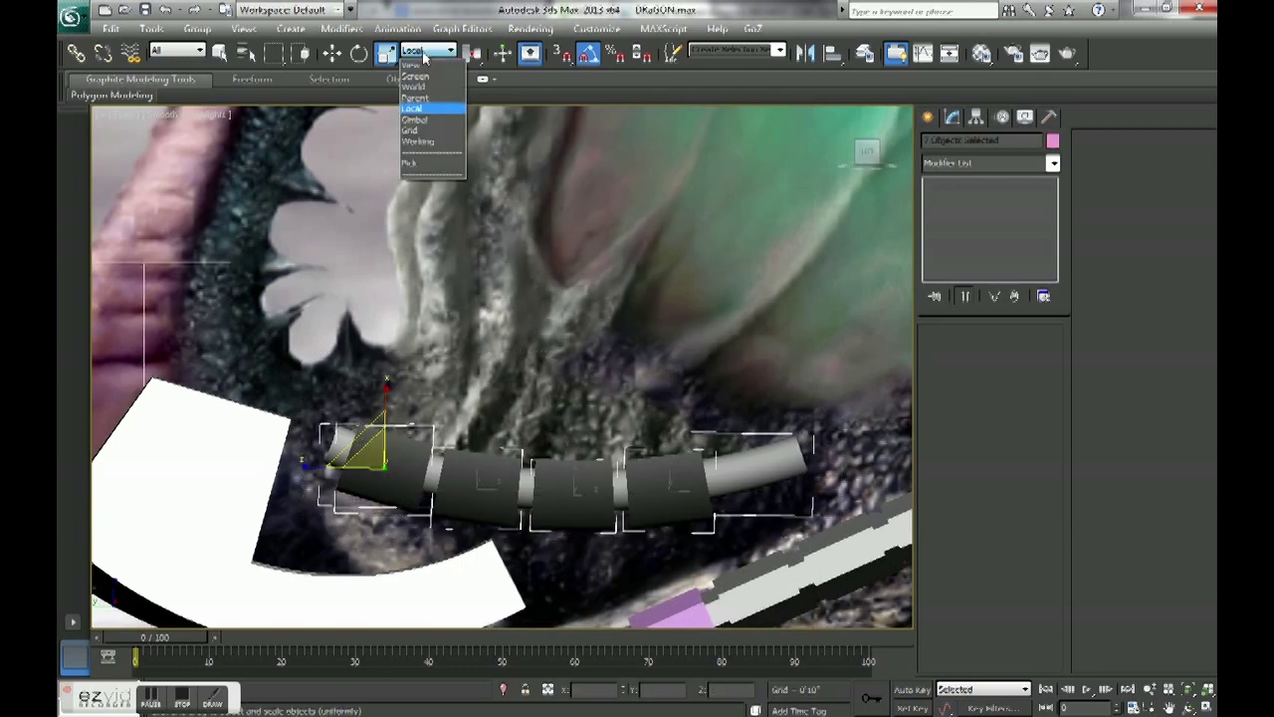
{"action": "scroll", "coordinate": [462, 397], "scroll_direction": "down", "scroll_amount": 5}
{"action": "scroll", "coordinate": [462, 396], "scroll_direction": "up", "scroll_amount": 2}
{"action": "key", "text": "w"}
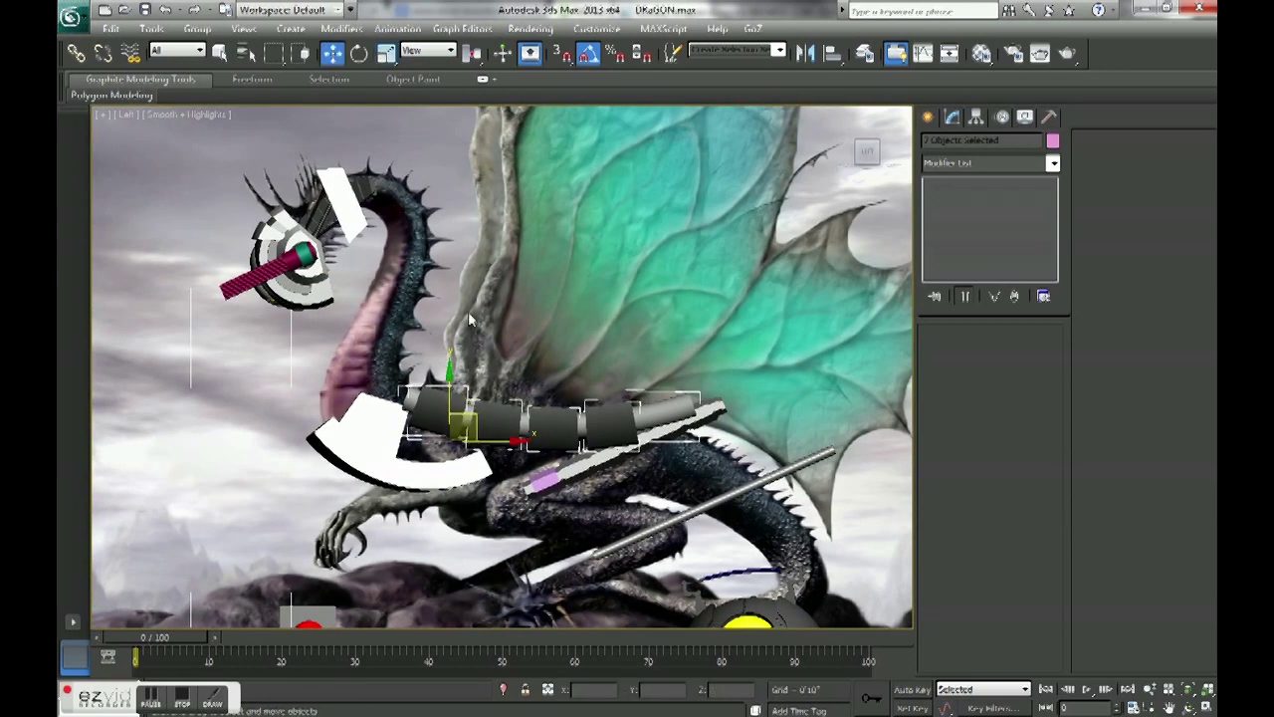
Tilt the spine pieces slightly and shift them right in Top view.
{"action": "left_click", "coordinate": [362, 56]}
{"action": "left_click_drag", "start_coordinate": [444, 412], "coordinate": [447, 414]}
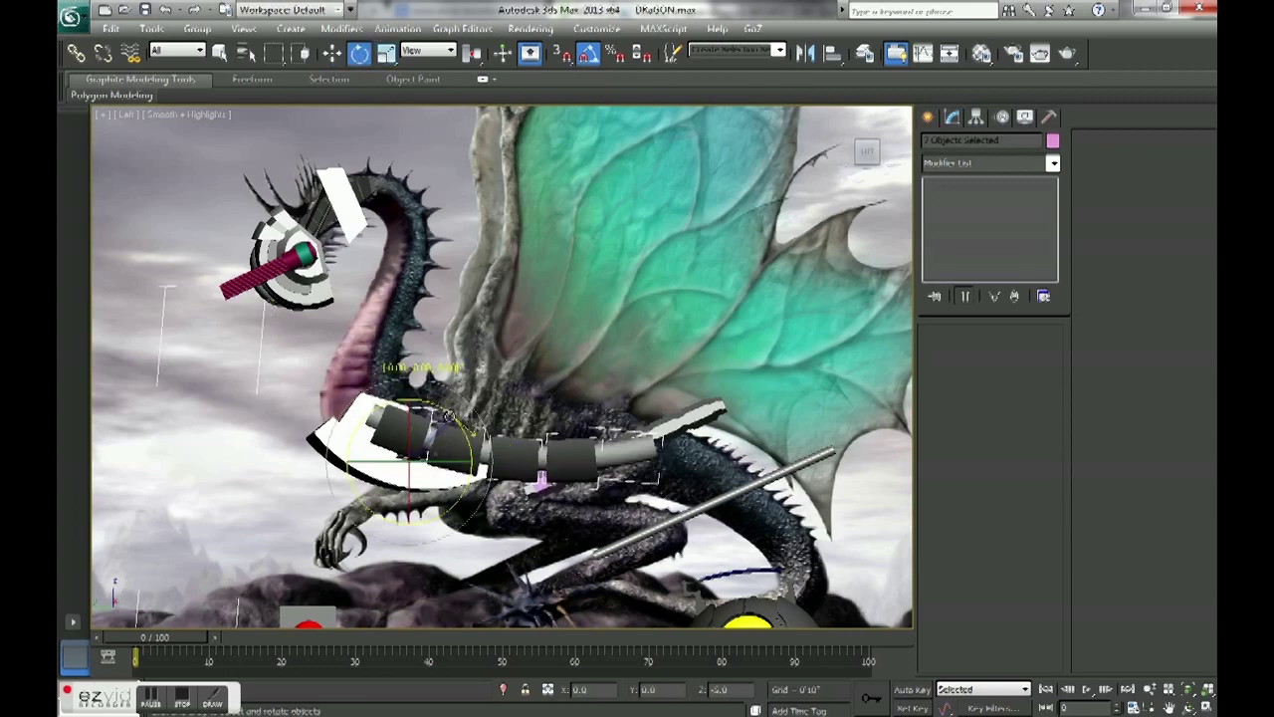
{"action": "left_click", "coordinate": [331, 53]}
{"action": "key", "text": "t"}
{"action": "scroll", "coordinate": [665, 383], "scroll_direction": "up", "scroll_amount": 4}
{"action": "scroll", "coordinate": [665, 383], "scroll_direction": "up", "scroll_amount": 3}
{"action": "scroll", "coordinate": [665, 384], "scroll_direction": "up", "scroll_amount": 2}
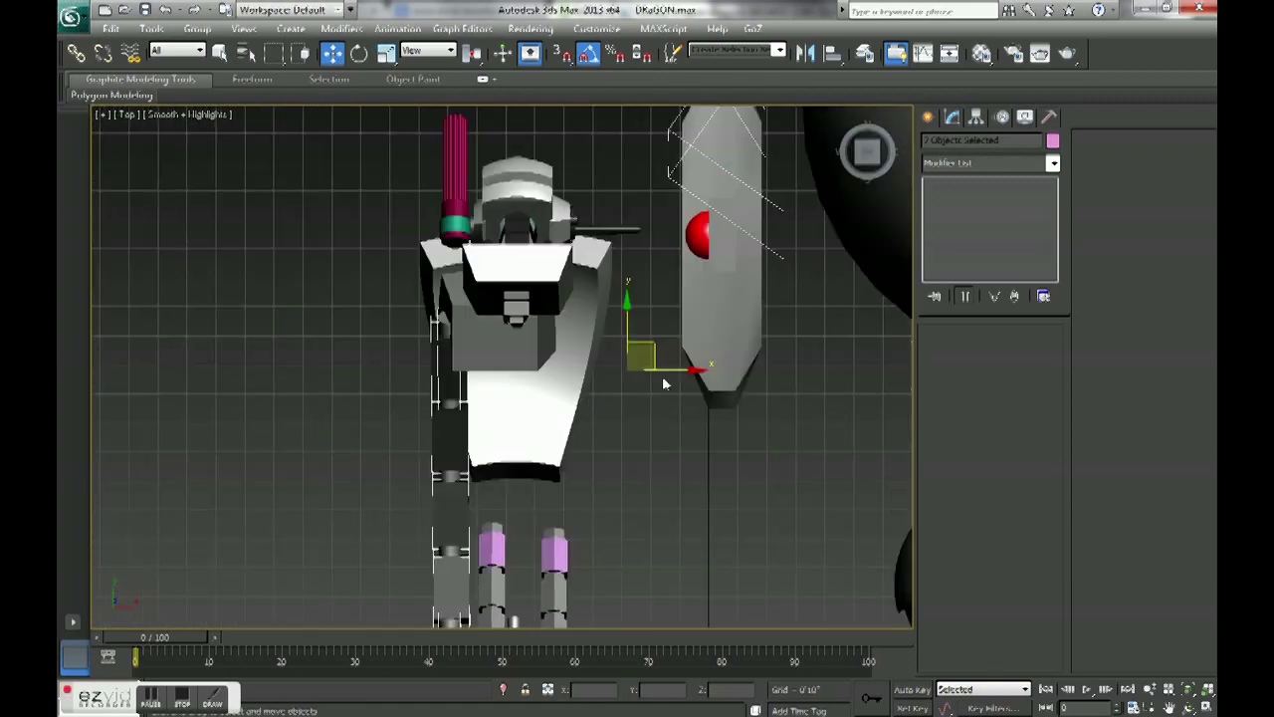
{"action": "left_click_drag", "start_coordinate": [671, 372], "coordinate": [737, 372]}
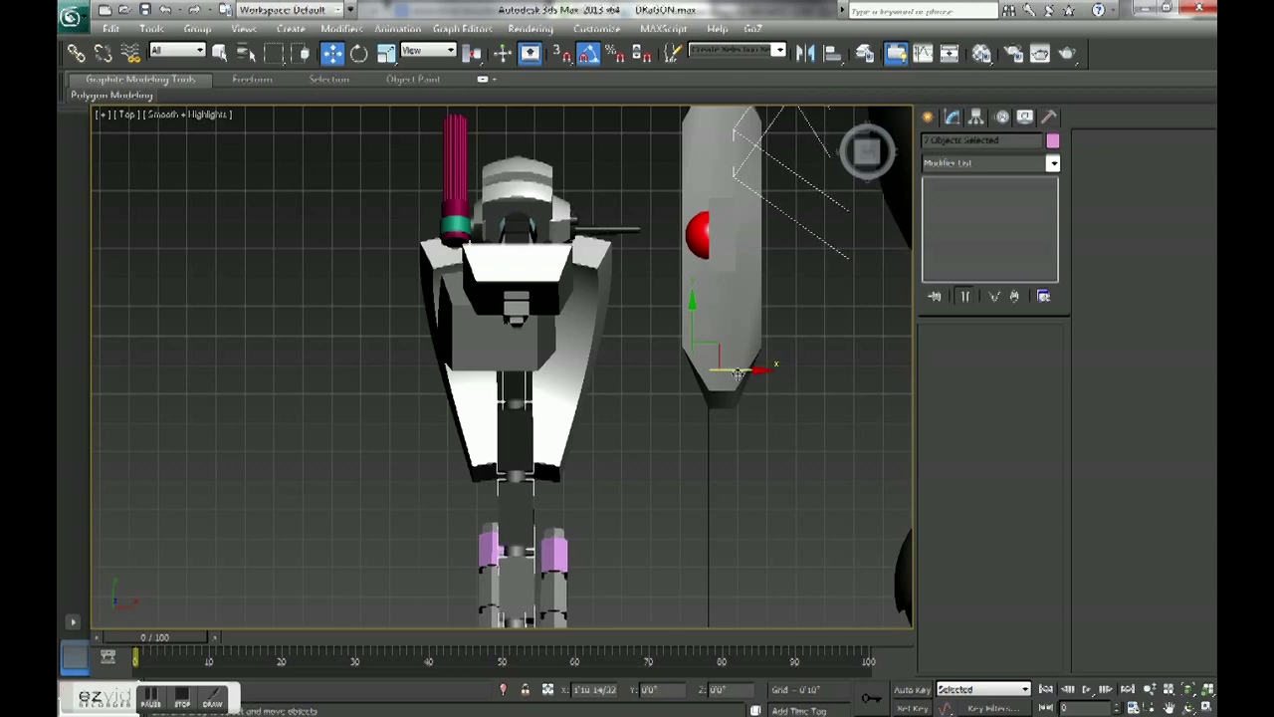
{"action": "scroll", "coordinate": [535, 465], "scroll_direction": "down", "scroll_amount": 3}
{"action": "scroll", "coordinate": [468, 550], "scroll_direction": "down", "scroll_amount": 3}
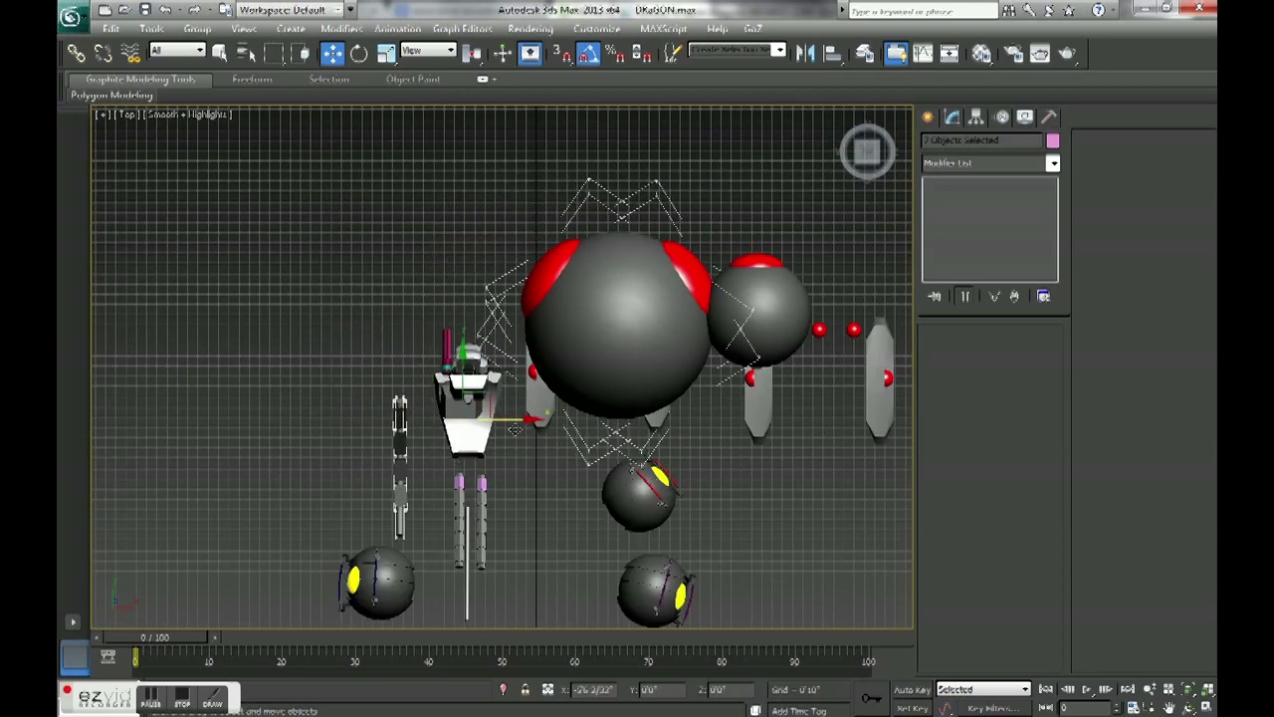
In Left view, raise the two bent handle pieces, then clear the selection.
{"action": "left_click_drag", "start_coordinate": [574, 419], "coordinate": [569, 438]}
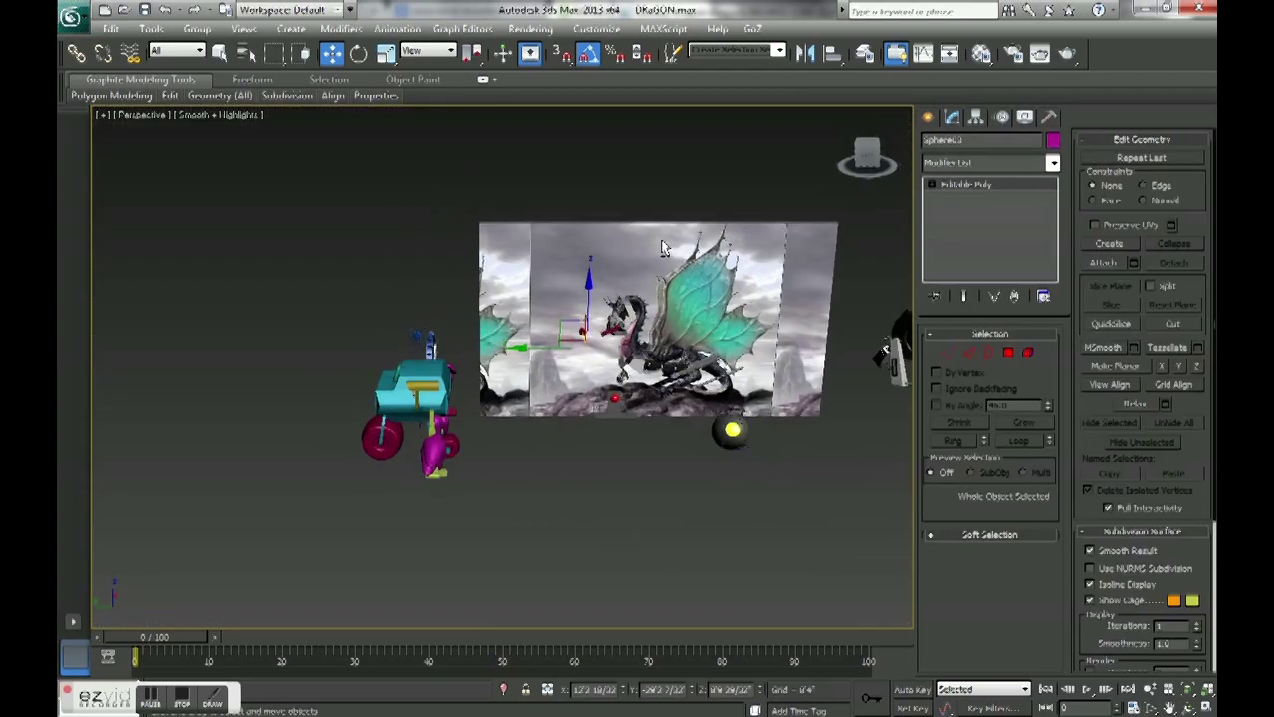
{"action": "middle_click_drag", "start_coordinate": [662, 248], "coordinate": [598, 298]}
{"action": "scroll", "coordinate": [519, 411], "scroll_direction": "up", "scroll_amount": 5}
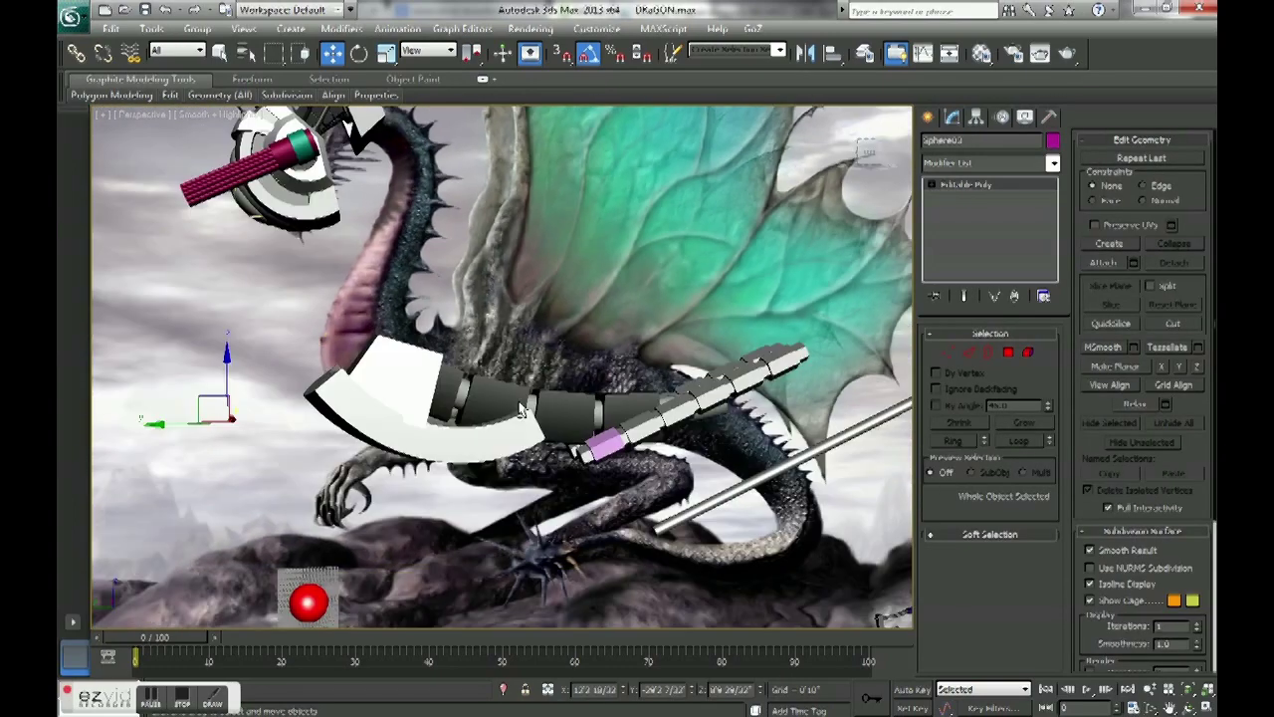
{"action": "key", "text": "l"}
{"action": "left_click", "coordinate": [414, 435]}
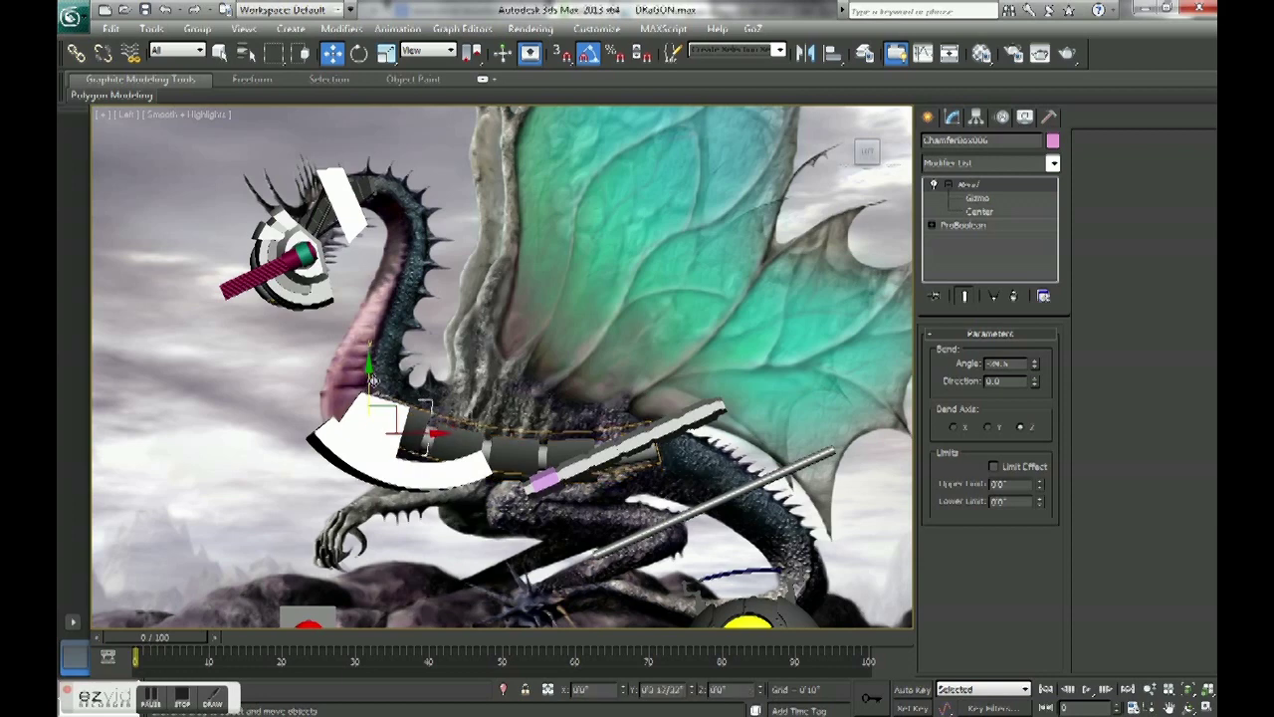
{"action": "left_click", "coordinate": [380, 390], "text": "ctrl"}
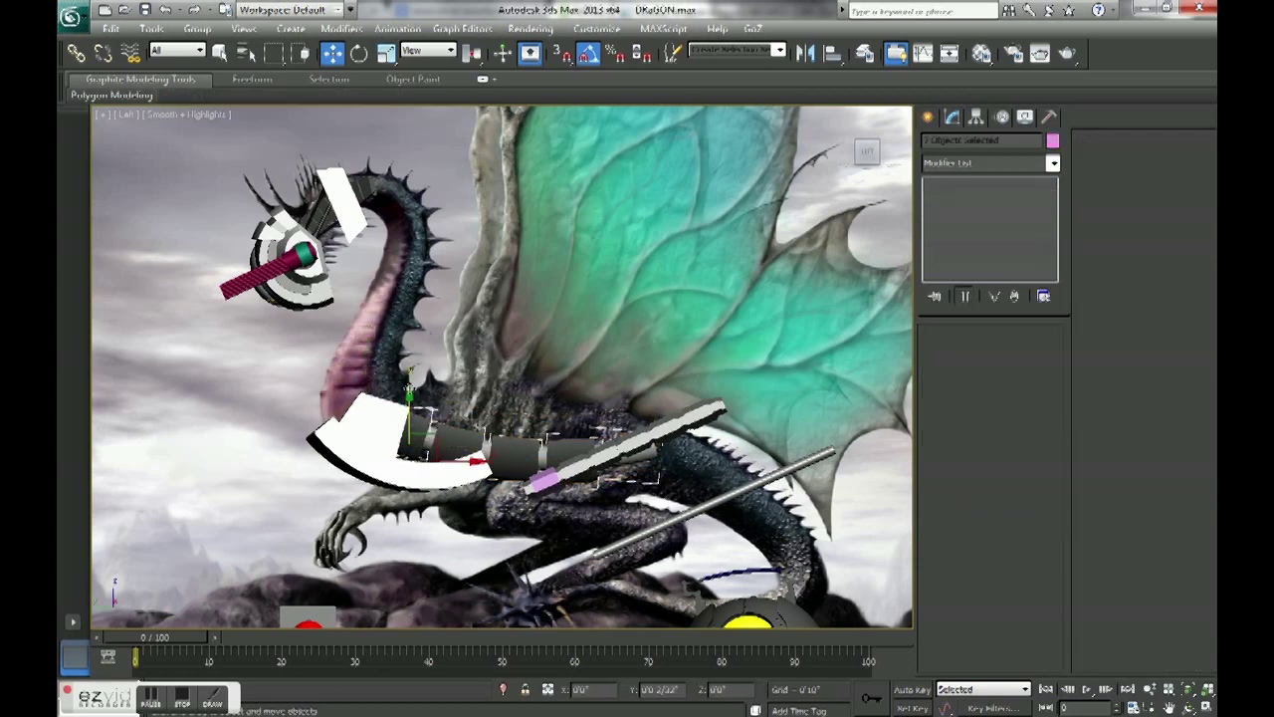
{"action": "left_click_drag", "start_coordinate": [409, 383], "coordinate": [416, 374]}
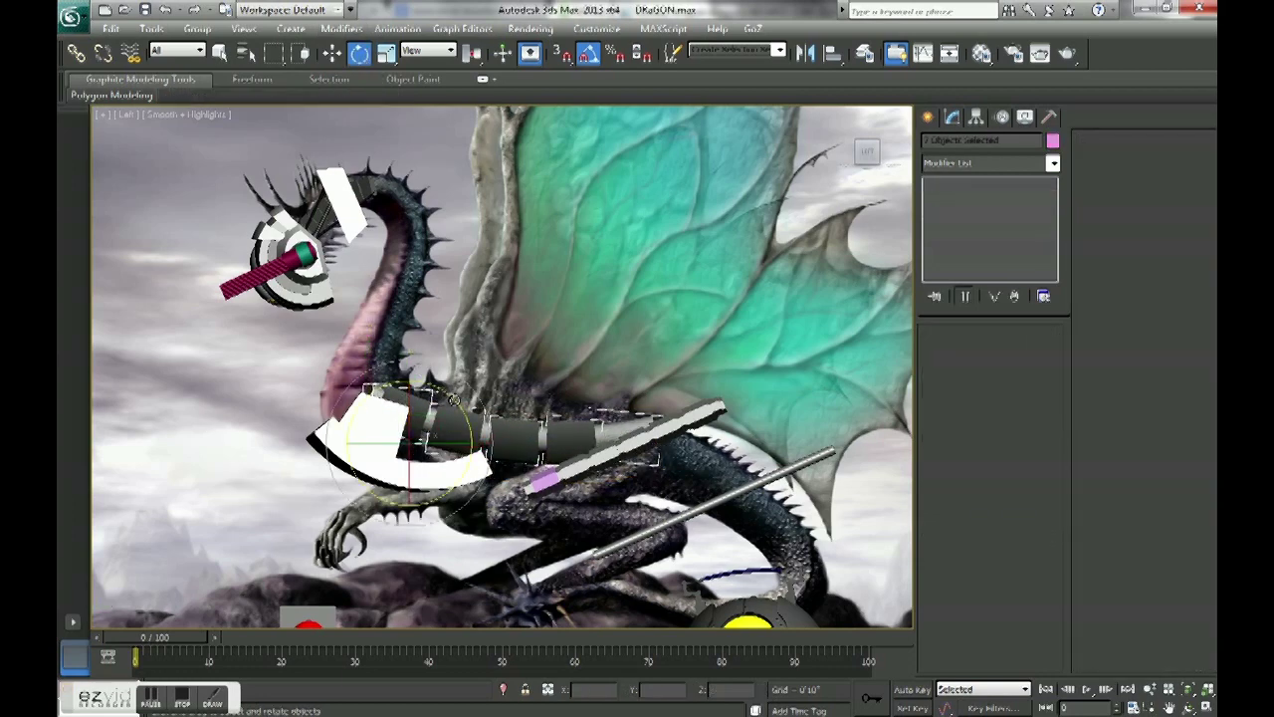
{"action": "scroll", "coordinate": [453, 399], "scroll_direction": "up", "scroll_amount": 2}
{"action": "scroll", "coordinate": [453, 399], "scroll_direction": "up", "scroll_amount": 2}
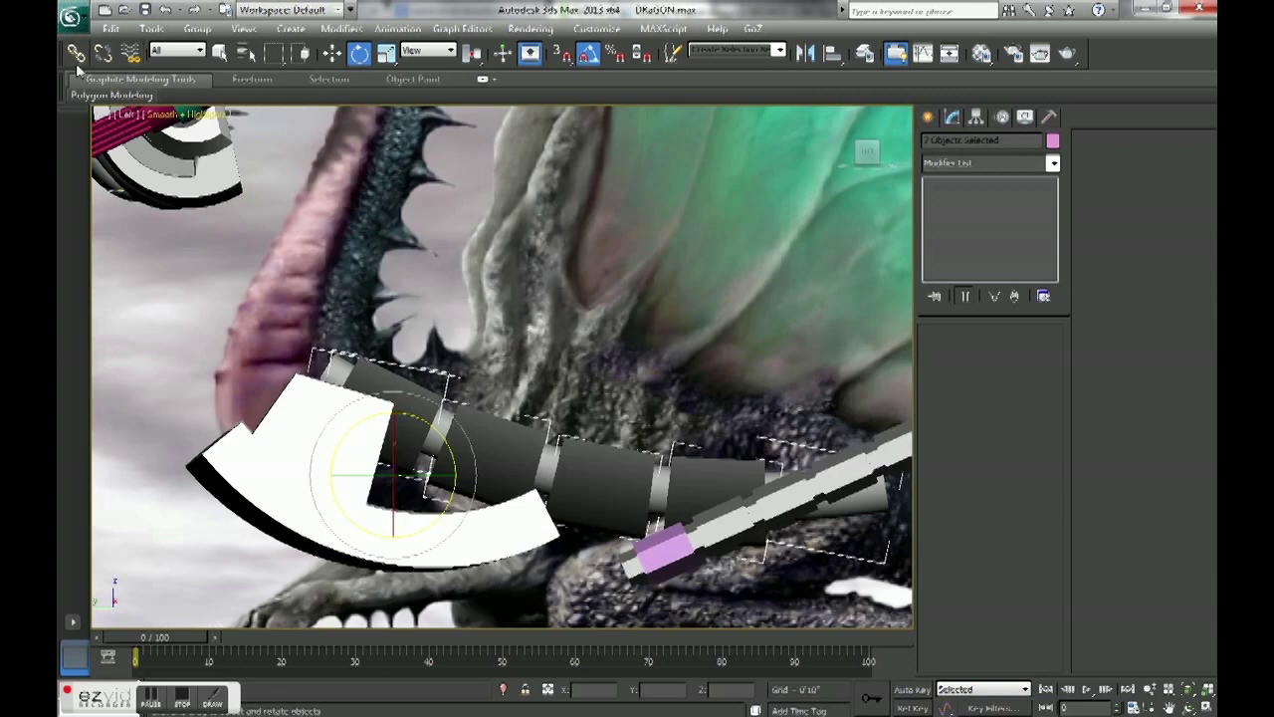
{"action": "left_click", "coordinate": [330, 217]}
Select the bent handle segments and group them as 'Spl'.
{"action": "left_click", "coordinate": [391, 396]}
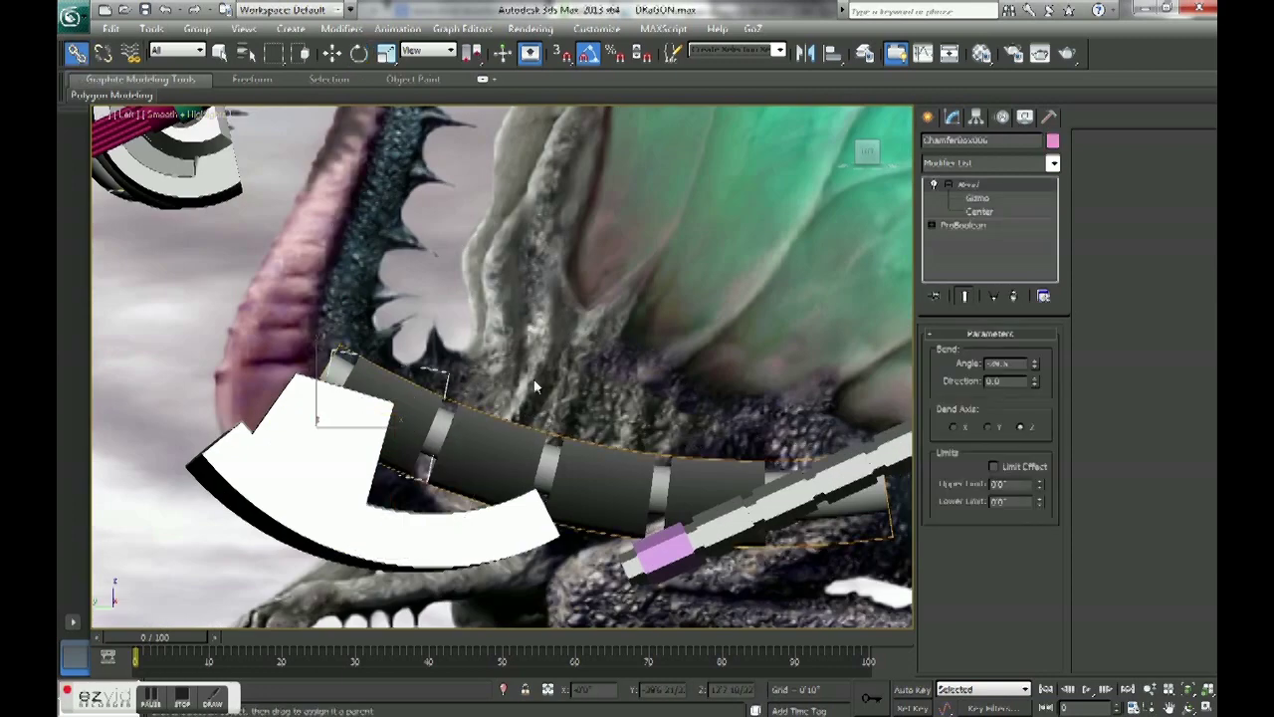
{"action": "left_click", "coordinate": [493, 443]}
{"action": "left_click", "coordinate": [645, 340]}
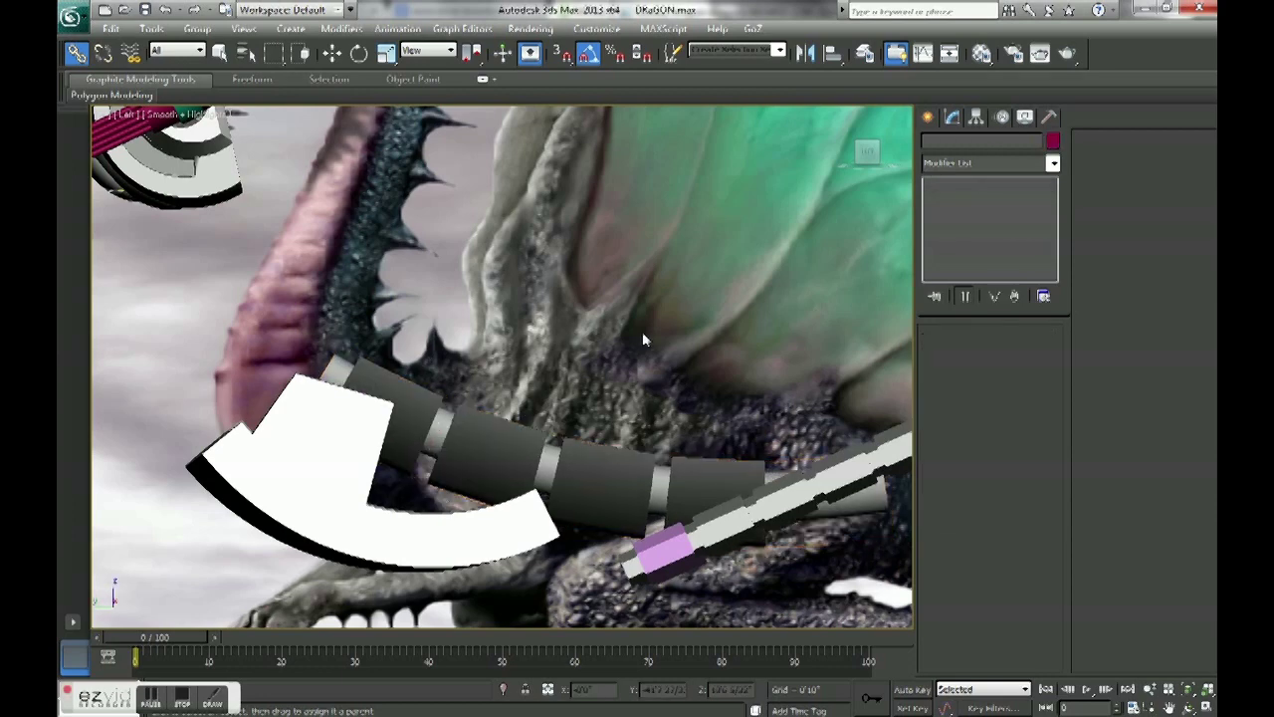
{"action": "left_click", "coordinate": [485, 442]}
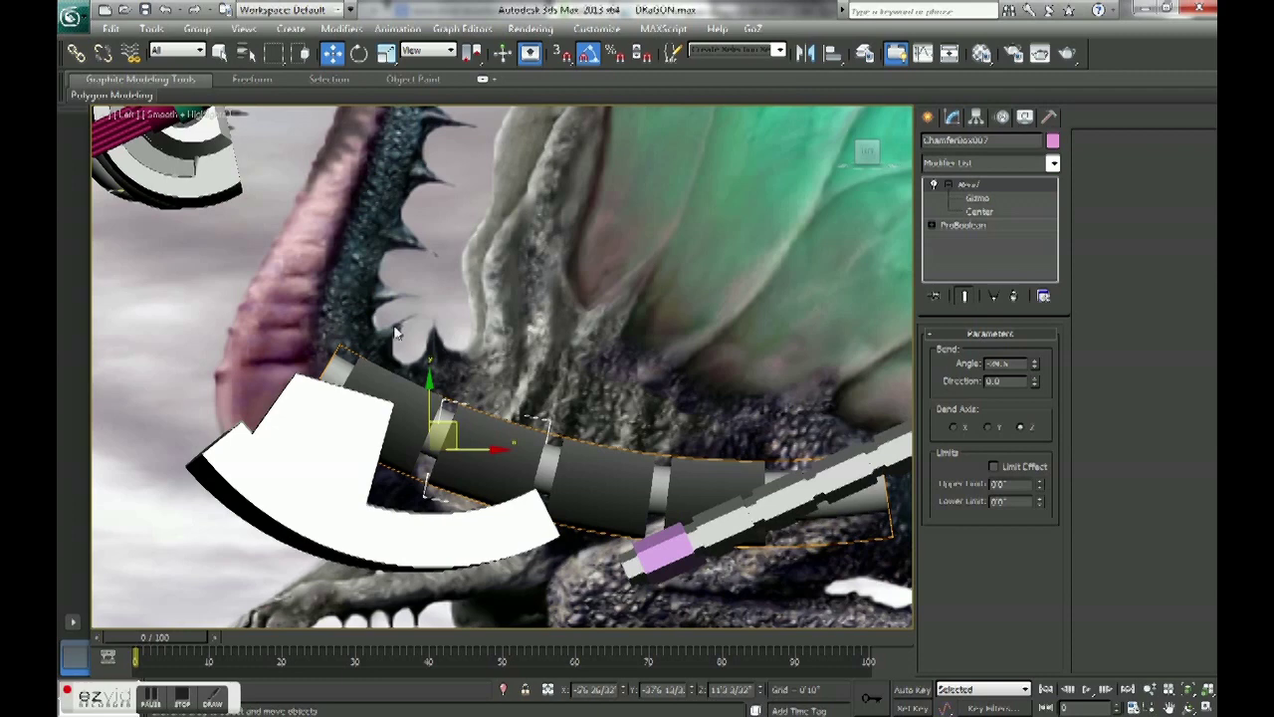
{"action": "left_click", "coordinate": [510, 453], "text": "ctrl"}
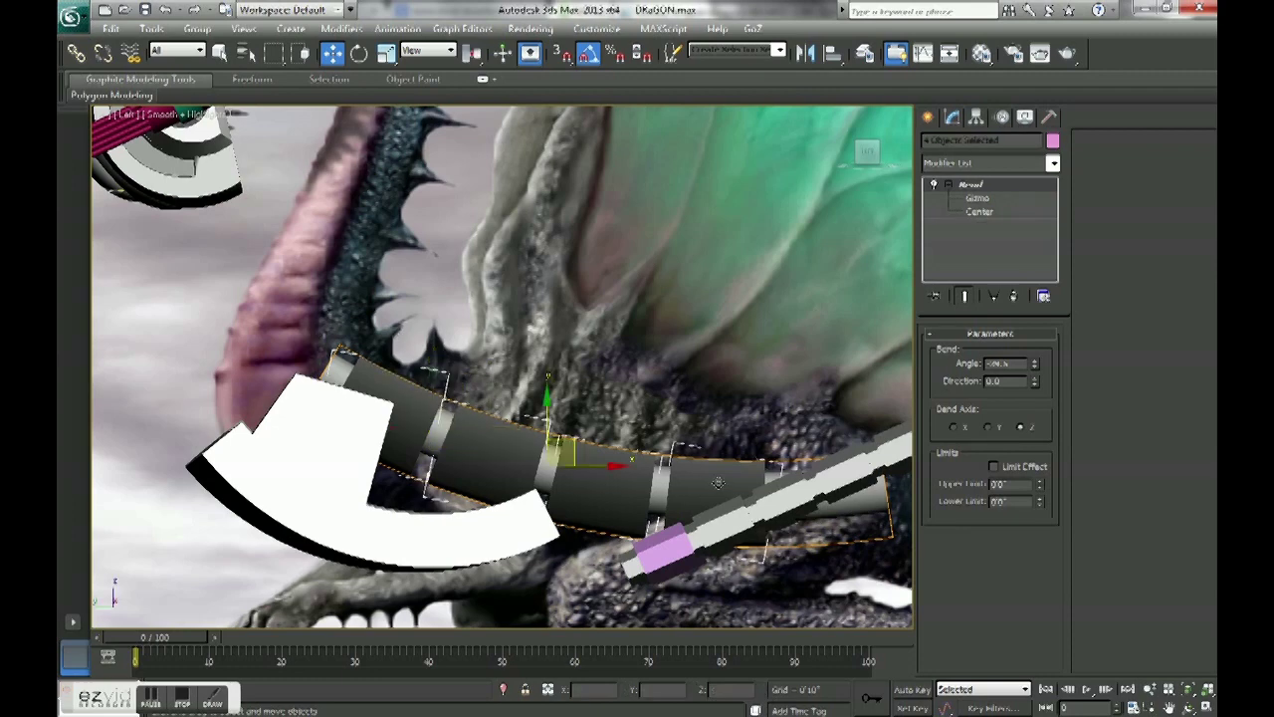
{"action": "left_click", "coordinate": [196, 28]}
{"action": "type", "text": "Spl"}
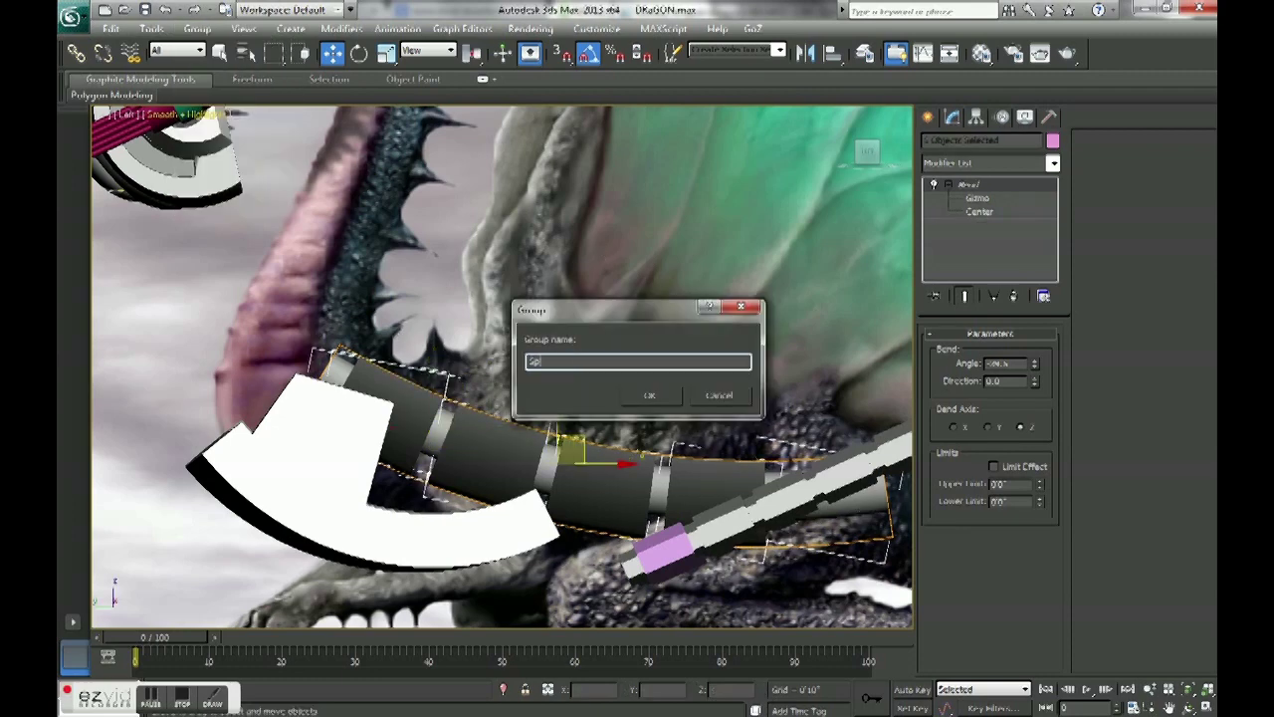
{"action": "left_click", "coordinate": [658, 396]}
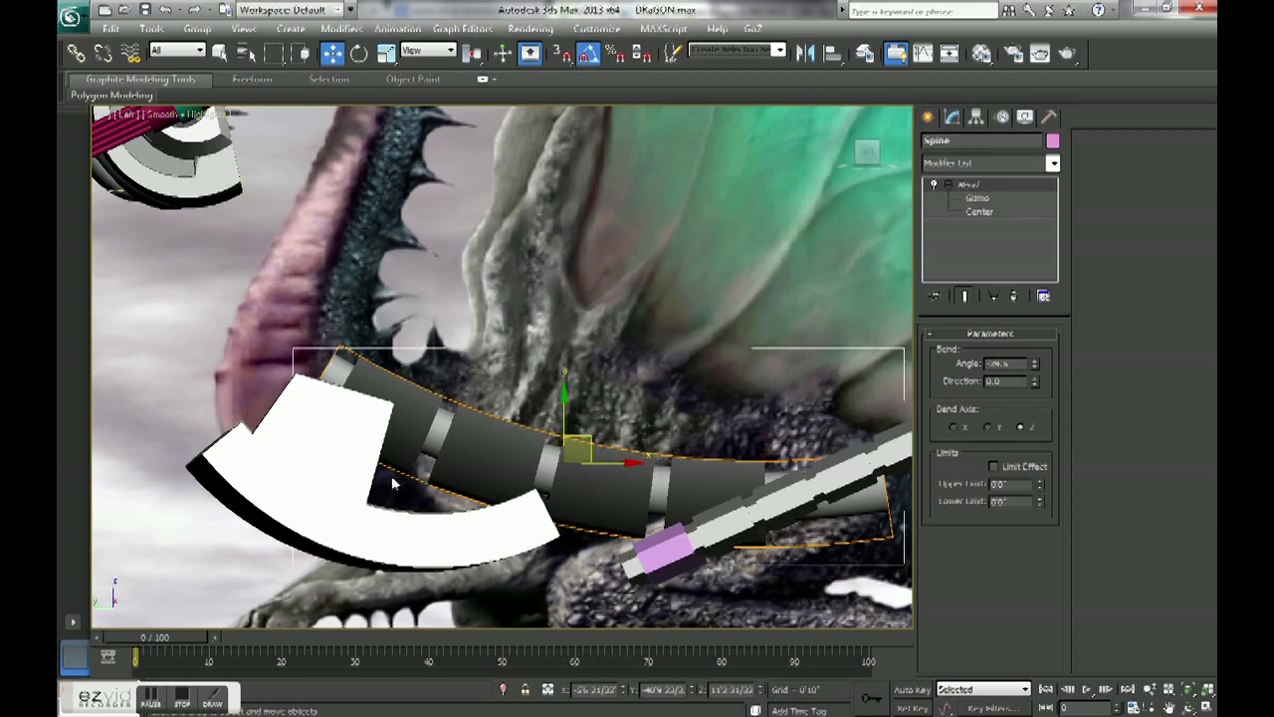
Move the two rod groups down and to the left.
{"action": "middle_click_drag", "start_coordinate": [658, 396], "coordinate": [658, 306], "text": "alt"}
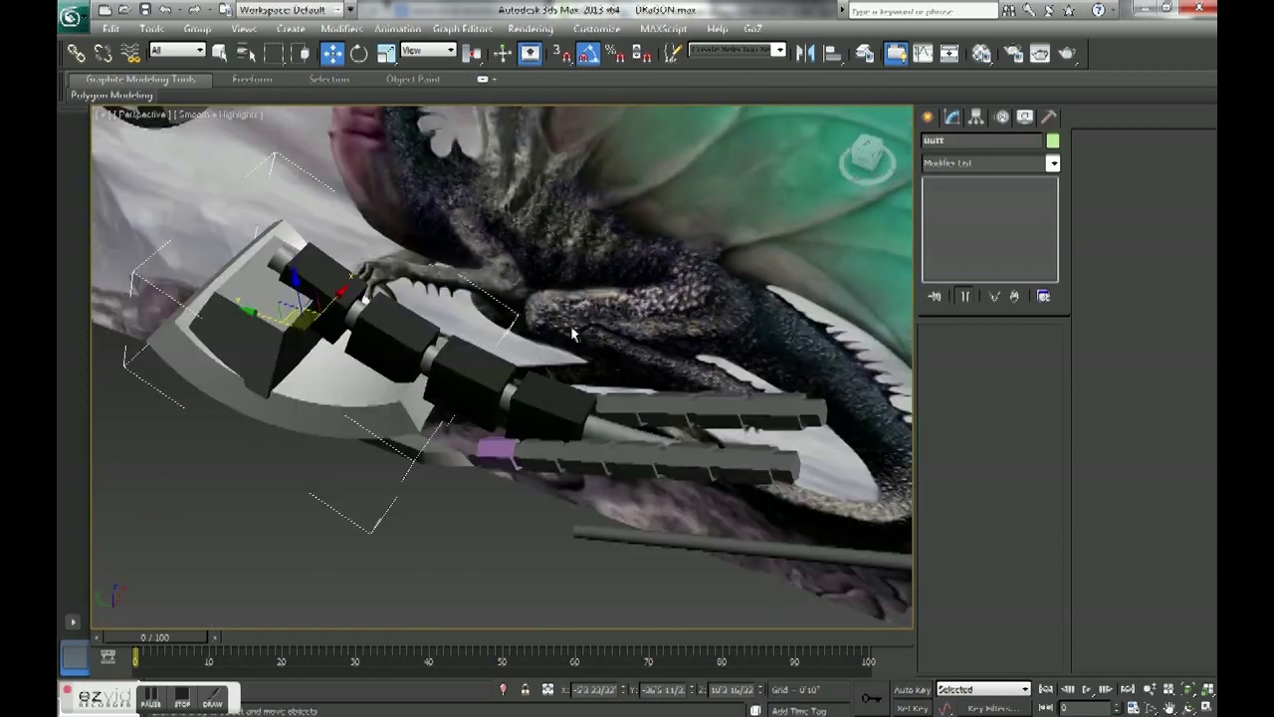
{"action": "middle_click_drag", "start_coordinate": [657, 305], "coordinate": [690, 485], "text": "alt"}
{"action": "left_click", "coordinate": [690, 485], "text": "ctrl"}
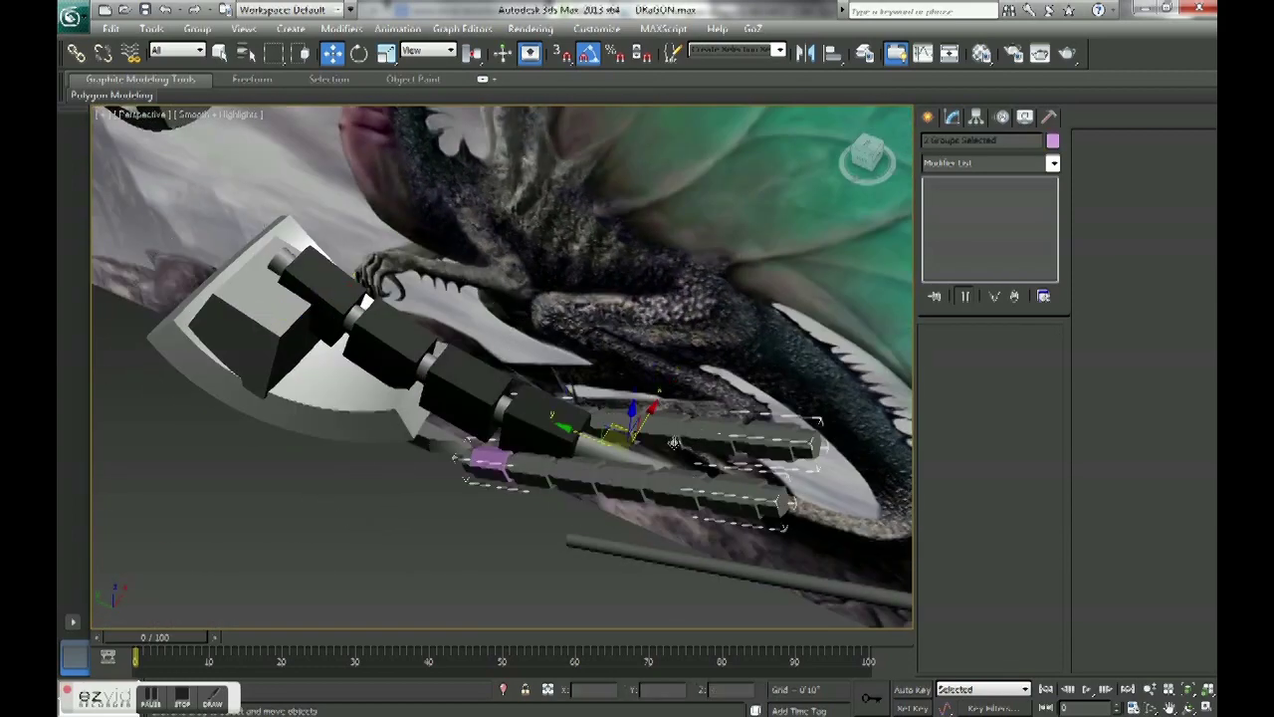
{"action": "middle_click_drag", "start_coordinate": [674, 443], "coordinate": [763, 355], "text": "alt"}
{"action": "left_click_drag", "start_coordinate": [762, 355], "coordinate": [709, 455]}
{"action": "key", "text": "t"}
{"action": "scroll", "coordinate": [572, 438], "scroll_direction": "up", "scroll_amount": 3}
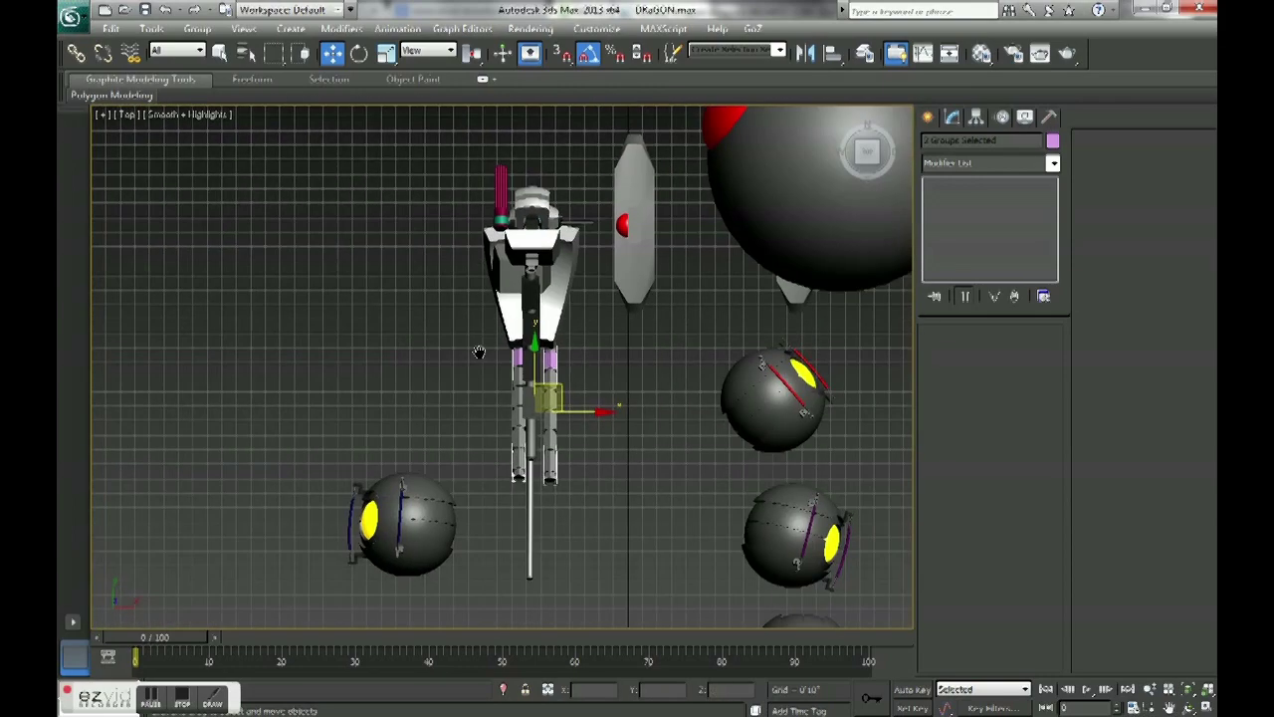
{"action": "scroll", "coordinate": [572, 438], "scroll_direction": "up", "scroll_amount": 3}
Shift the rods left and tilt them about 15 degrees, checking in Perspective.
{"action": "left_click_drag", "start_coordinate": [569, 441], "coordinate": [483, 447]}
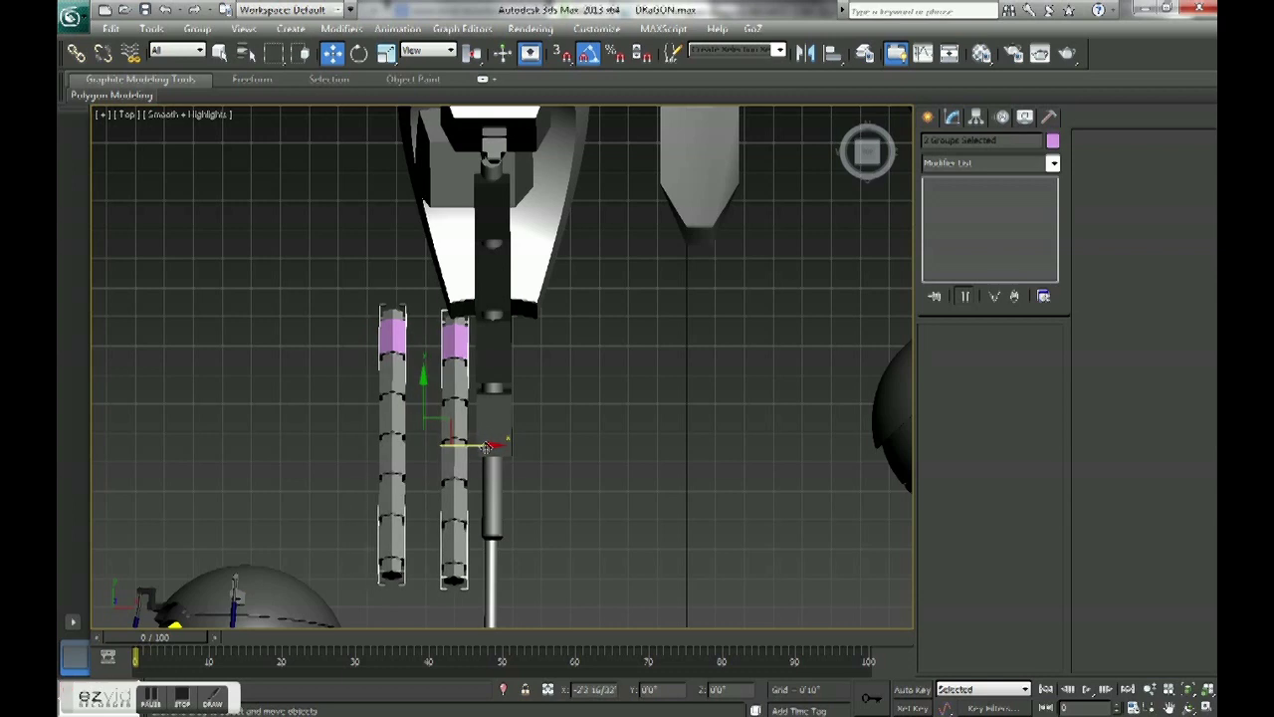
{"action": "key", "text": "e"}
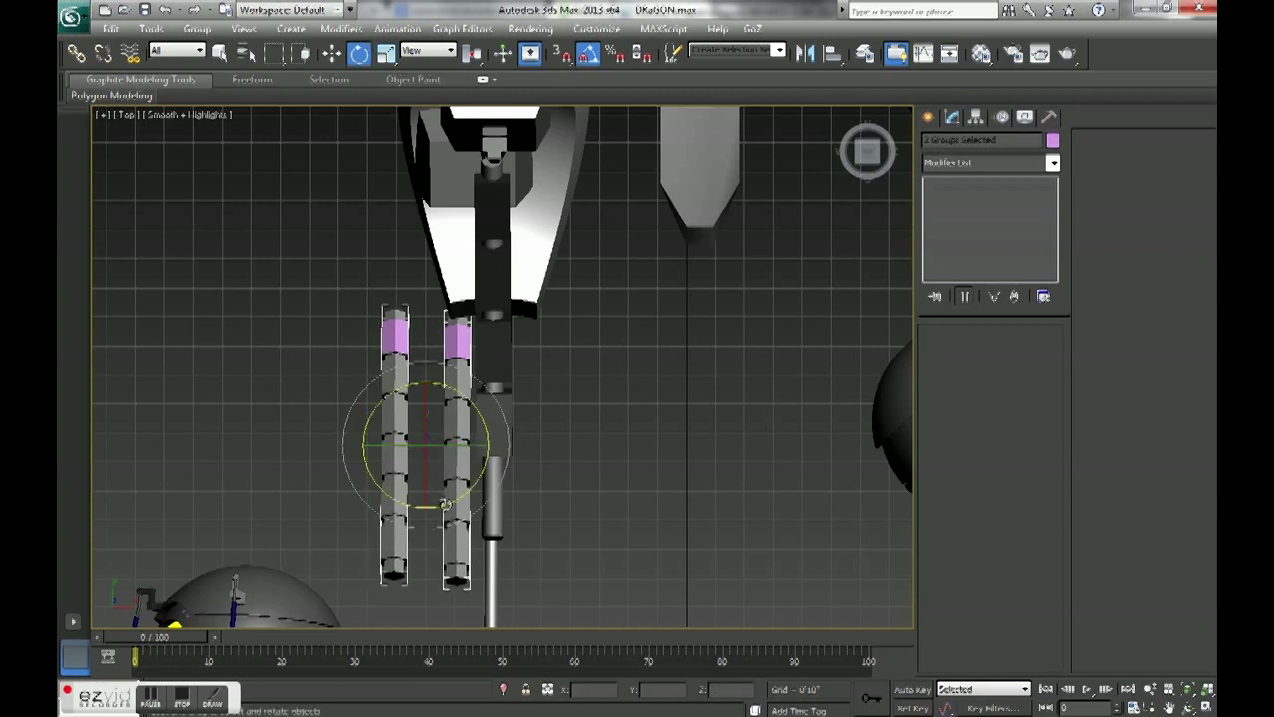
{"action": "left_click_drag", "start_coordinate": [445, 505], "coordinate": [455, 505]}
{"action": "key", "text": "w"}
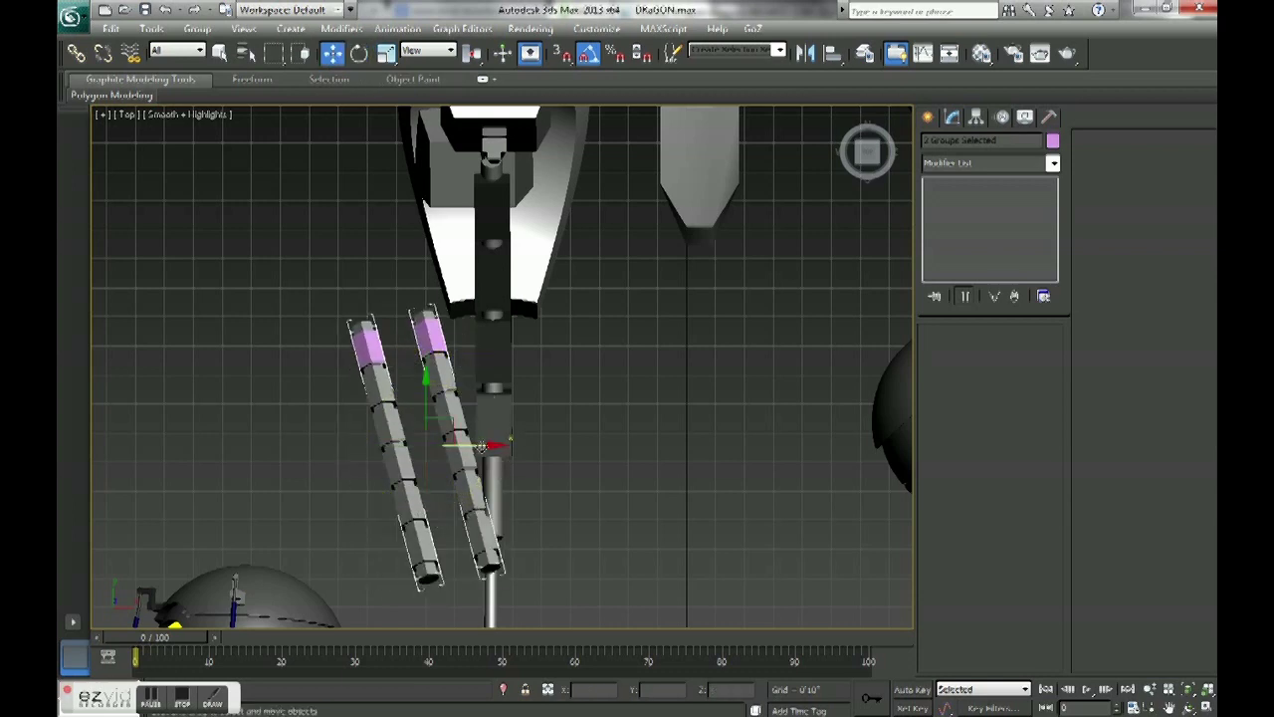
{"action": "left_click_drag", "start_coordinate": [448, 443], "coordinate": [413, 443]}
{"action": "key", "text": "p"}
{"action": "scroll", "coordinate": [691, 364], "scroll_direction": "down", "scroll_amount": 5}
{"action": "mouse_move", "coordinate": [691, 365]}
{"action": "middle_mouse_down", "text": "alt"}
{"action": "mouse_move", "coordinate": [612, 340]}
{"action": "mouse_move", "coordinate": [642, 290]}
{"action": "middle_mouse_up", "text": "alt"}
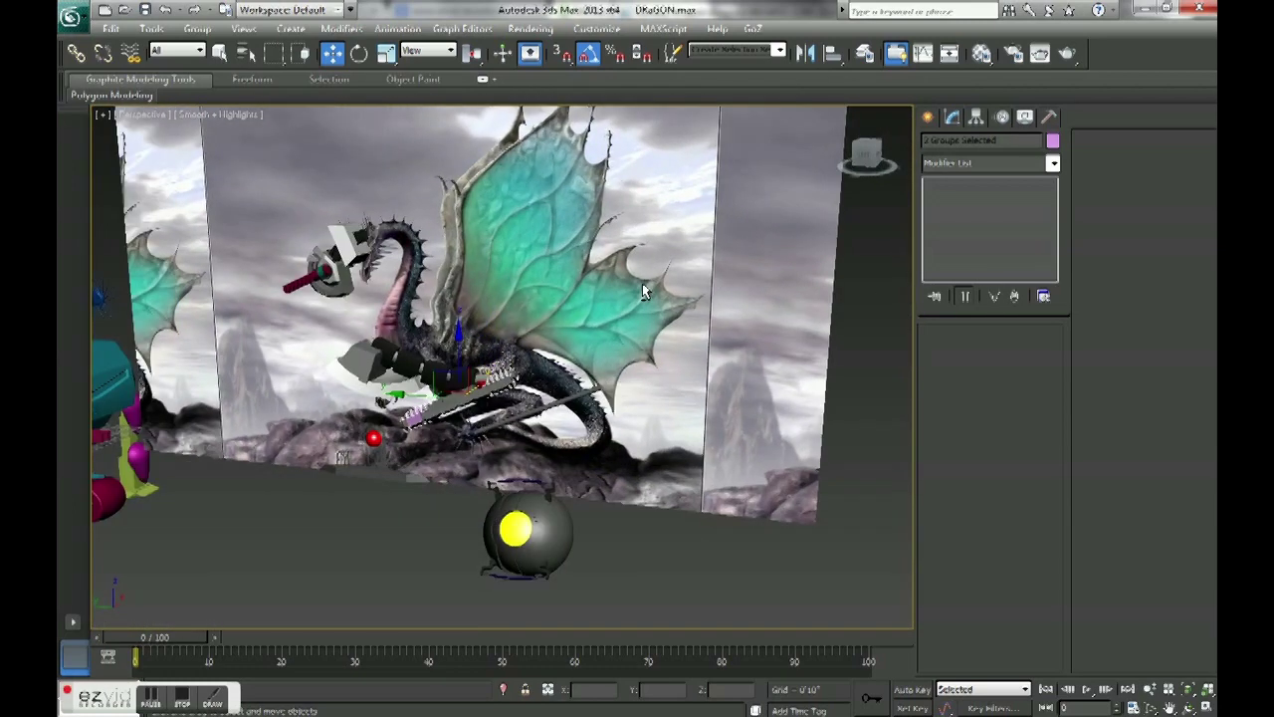
{"action": "key", "text": "t"}
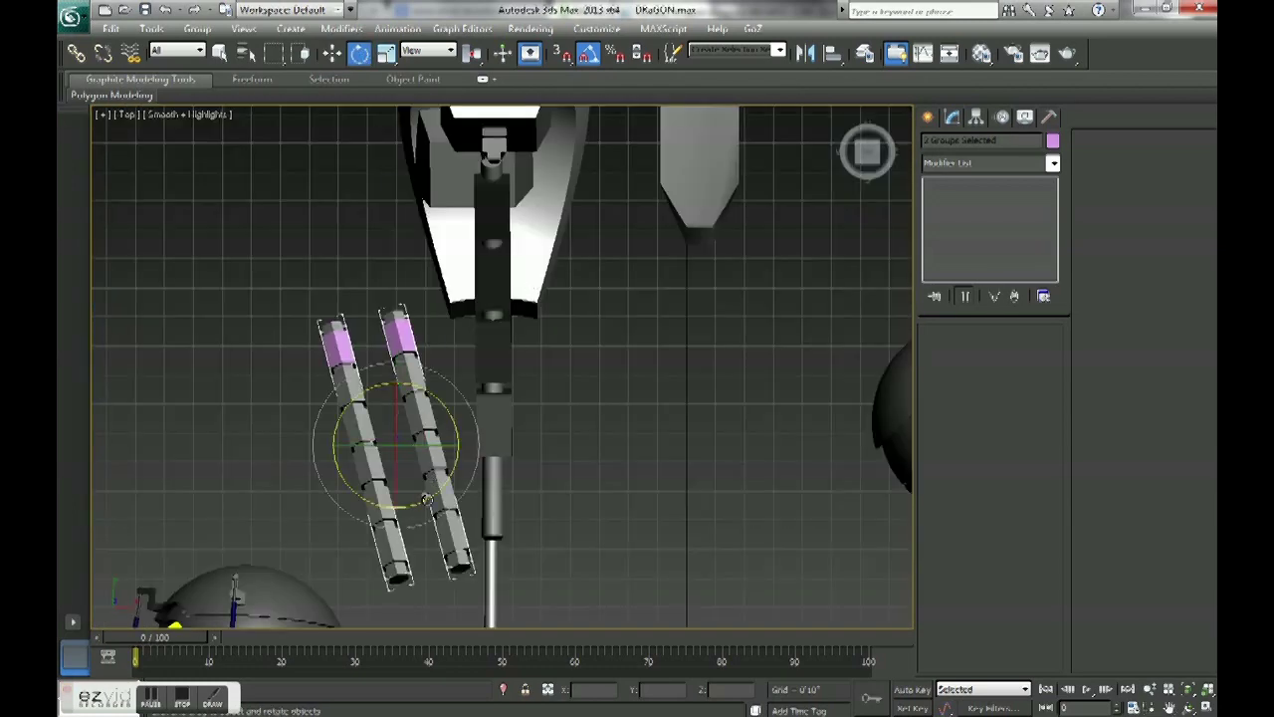
Make a rotated clone of the rods, position it, then delete it.
{"action": "mouse_move", "coordinate": [426, 498]}
{"action": "left_mouse_down", "text": "shift"}
{"action": "mouse_move", "coordinate": [414, 504]}
{"action": "mouse_move", "coordinate": [421, 494]}
{"action": "left_mouse_up", "text": "shift"}
{"action": "key", "text": "Return"}
{"action": "left_click_drag", "start_coordinate": [448, 445], "coordinate": [641, 499]}
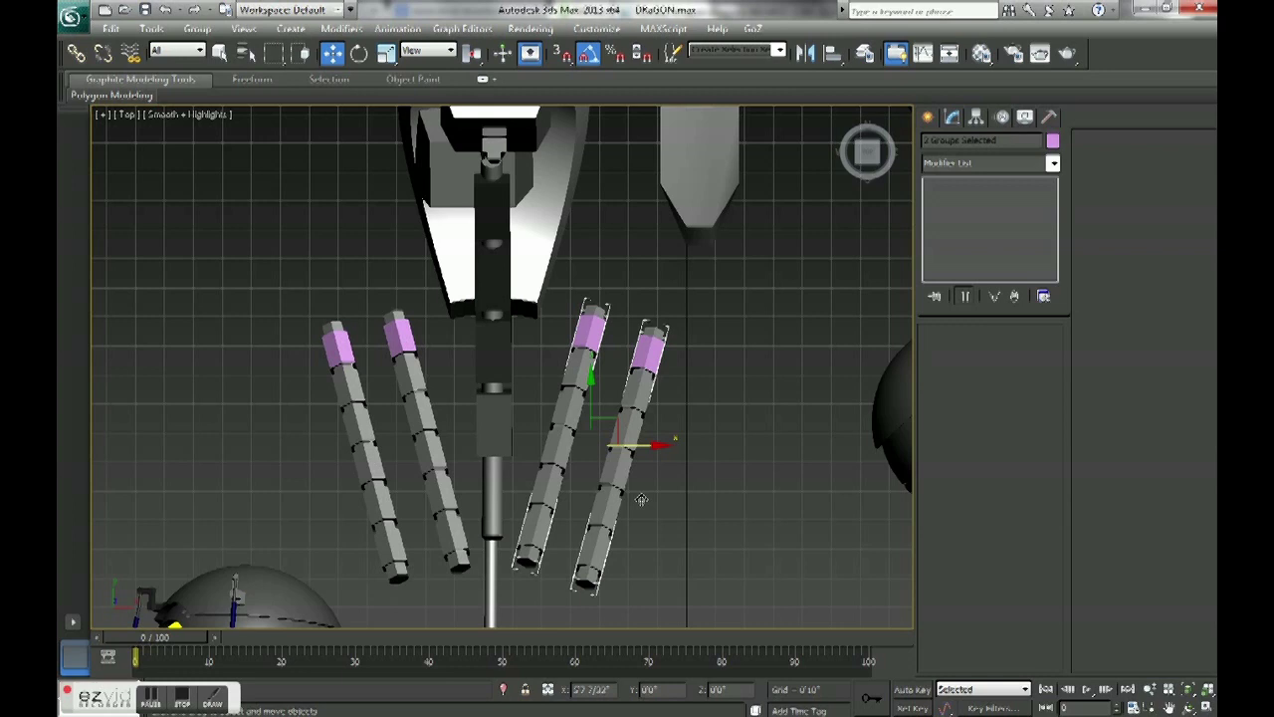
{"action": "left_click_drag", "start_coordinate": [641, 500], "coordinate": [639, 501]}
{"action": "left_click_drag", "start_coordinate": [590, 406], "coordinate": [589, 400]}
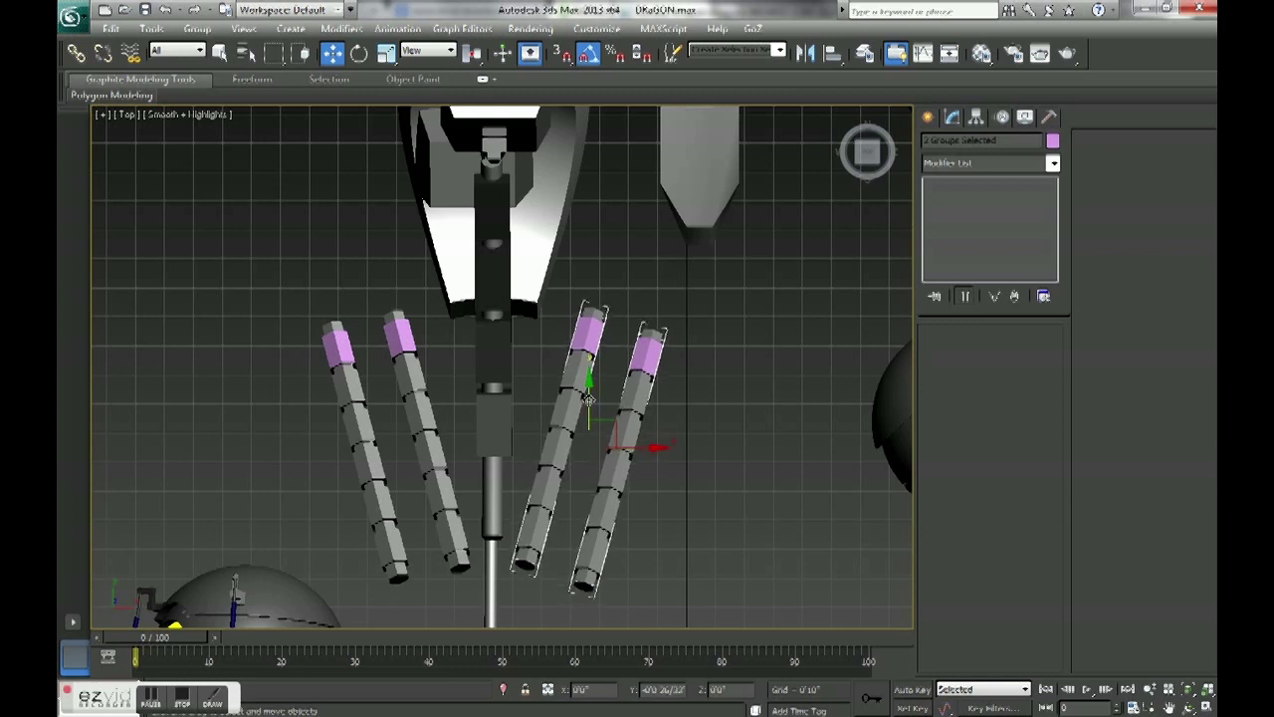
{"action": "key", "text": "Delete"}
Mirror the rods as a copy with an X offset onto the opposite side.
{"action": "left_click", "coordinate": [197, 28]}
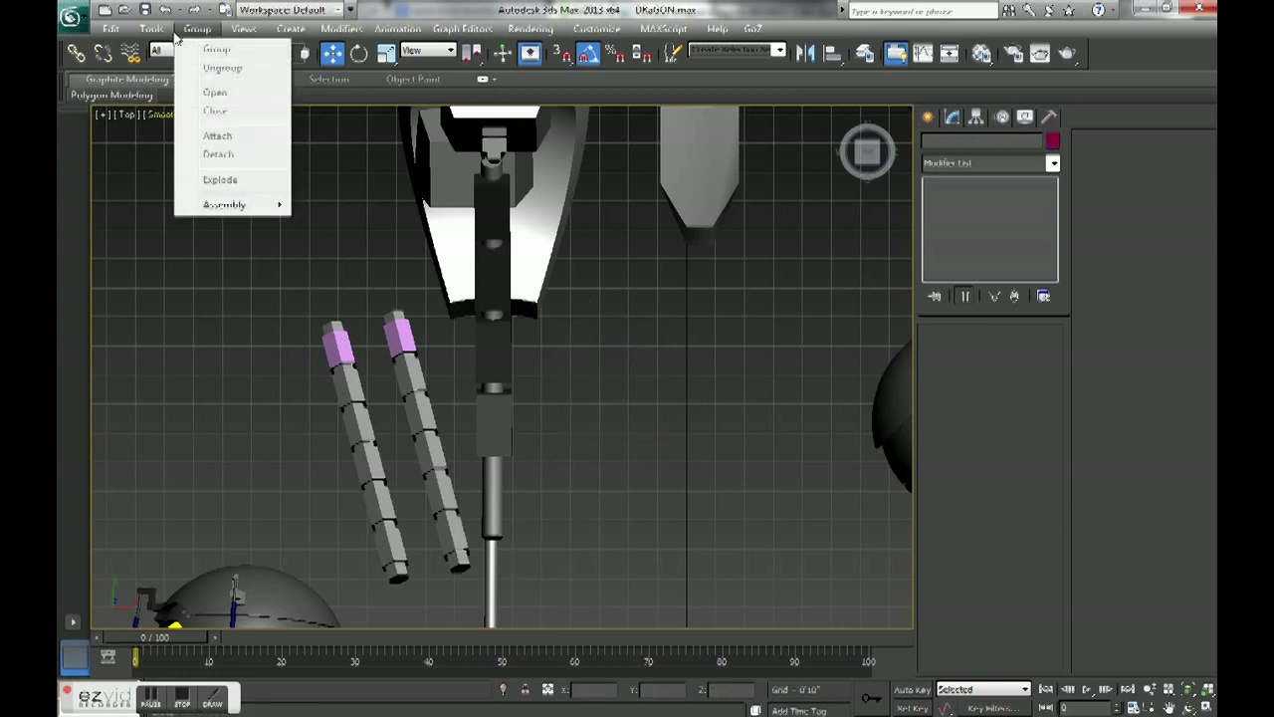
{"action": "left_click", "coordinate": [151, 28]}
{"action": "left_click", "coordinate": [210, 266]}
{"action": "left_click", "coordinate": [687, 419]}
{"action": "left_click", "coordinate": [417, 457]}
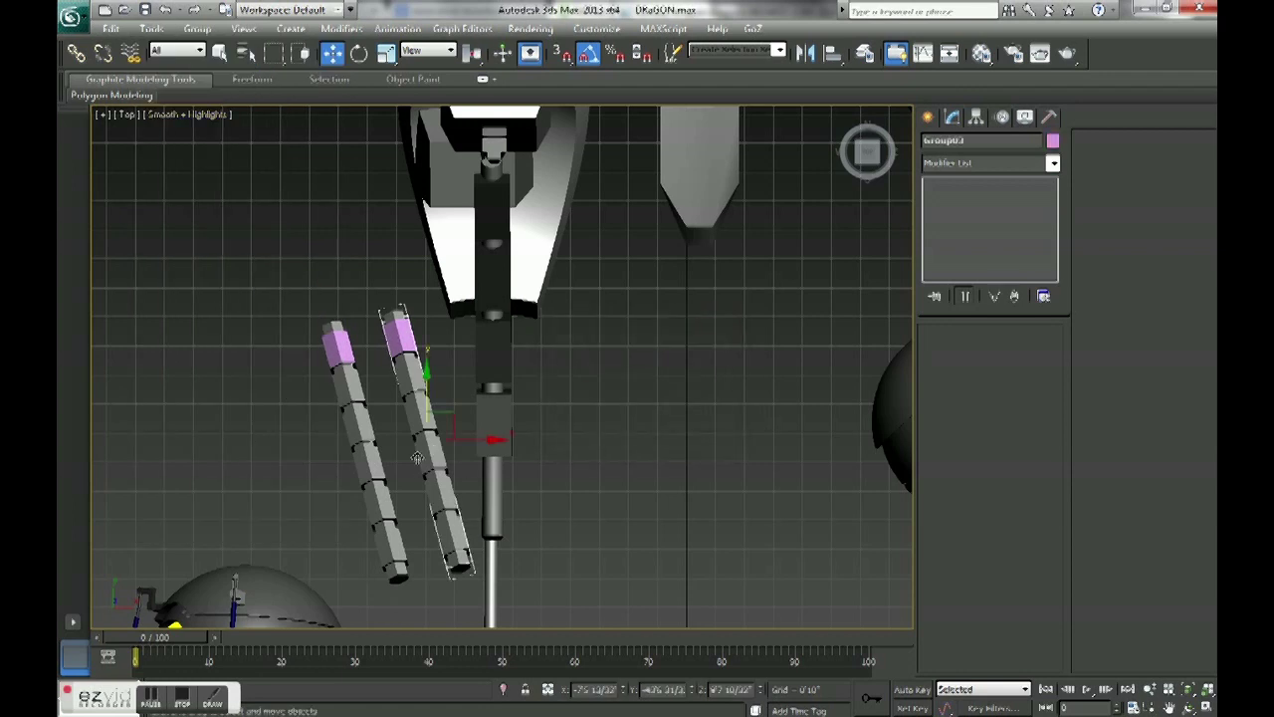
{"action": "left_click", "coordinate": [152, 28]}
{"action": "left_click", "coordinate": [179, 265]}
{"action": "left_click", "coordinate": [622, 393]}
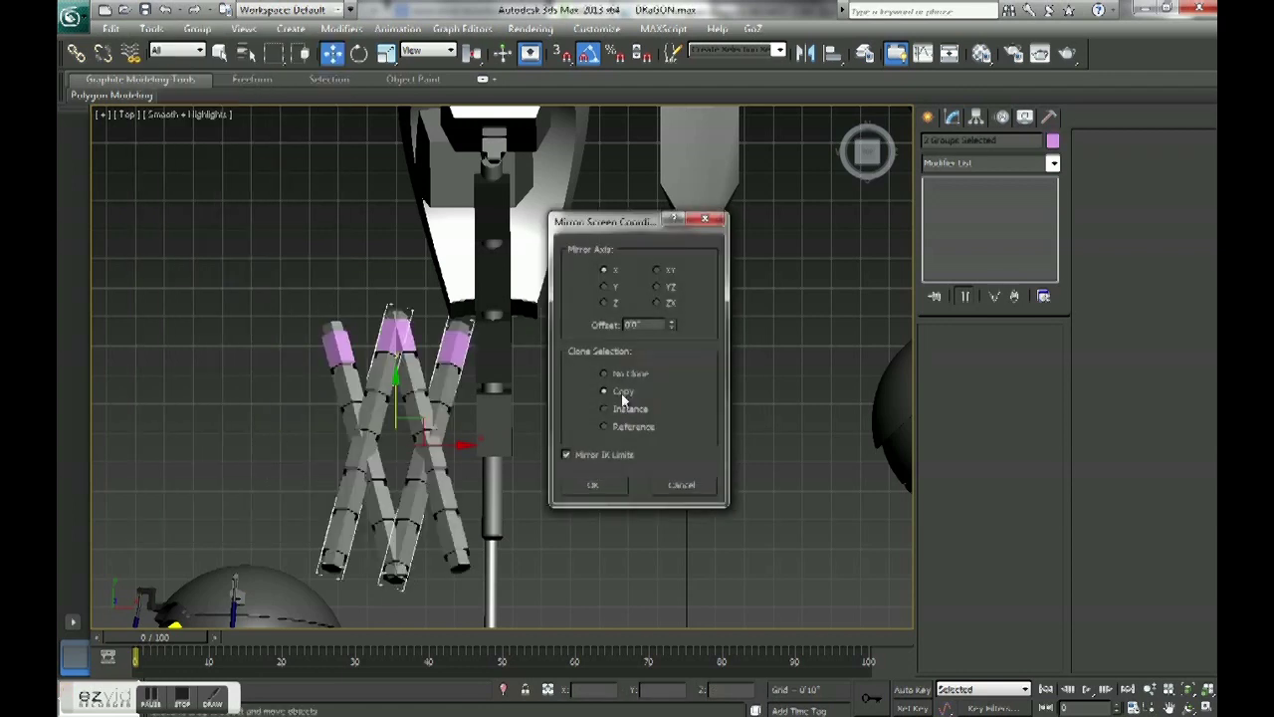
{"action": "left_click_drag", "start_coordinate": [671, 327], "coordinate": [166, 582]}
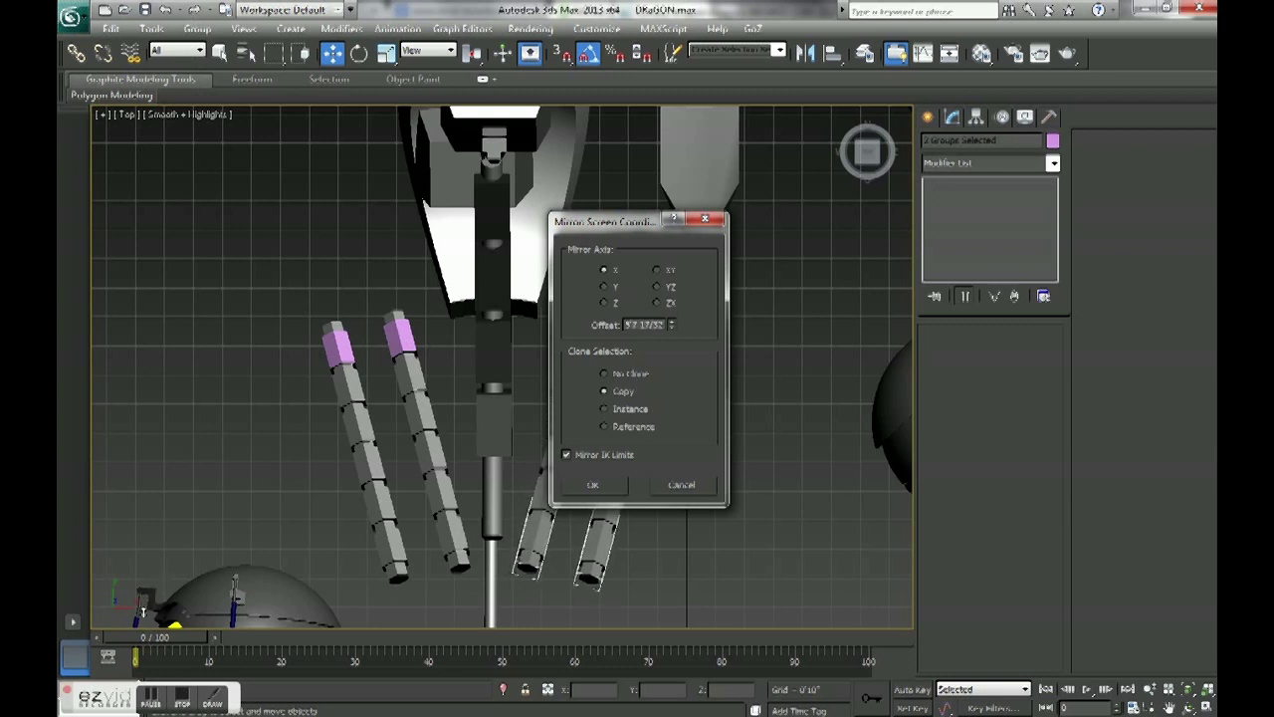
{"action": "left_click", "coordinate": [593, 484]}
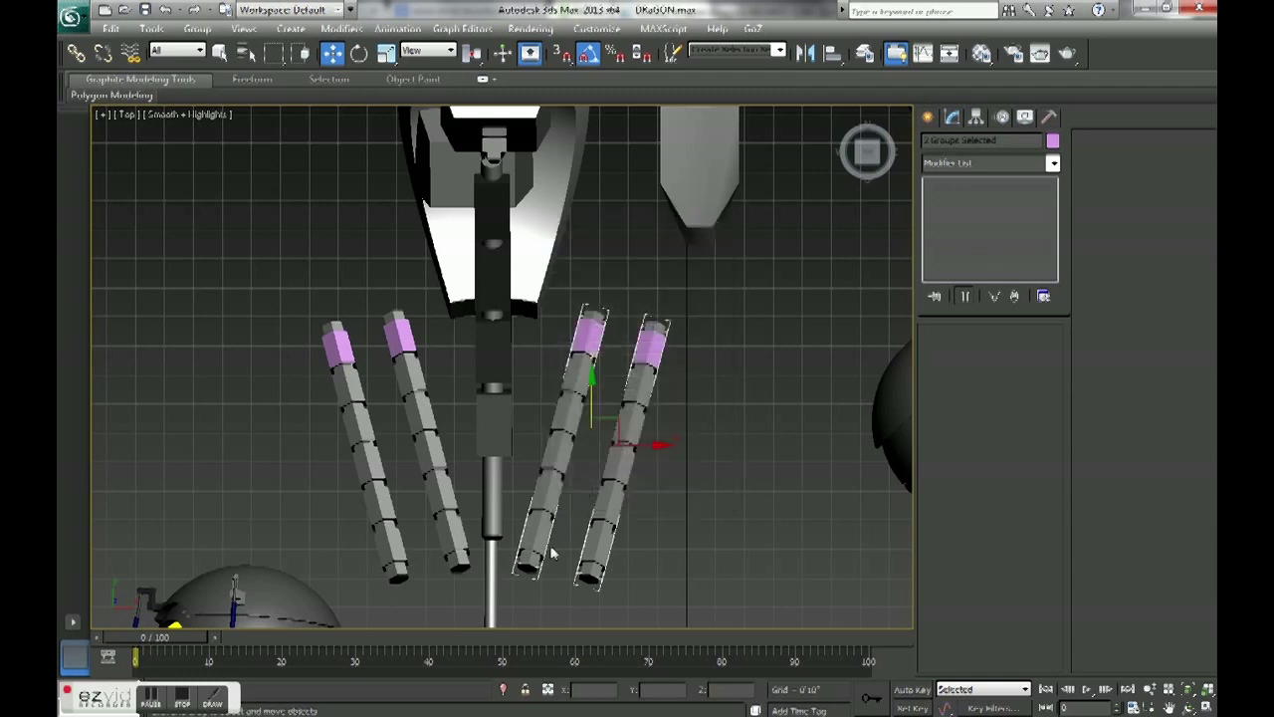
Orbit and frame parts of the robot, ending in the Left view.
{"action": "key", "text": "p"}
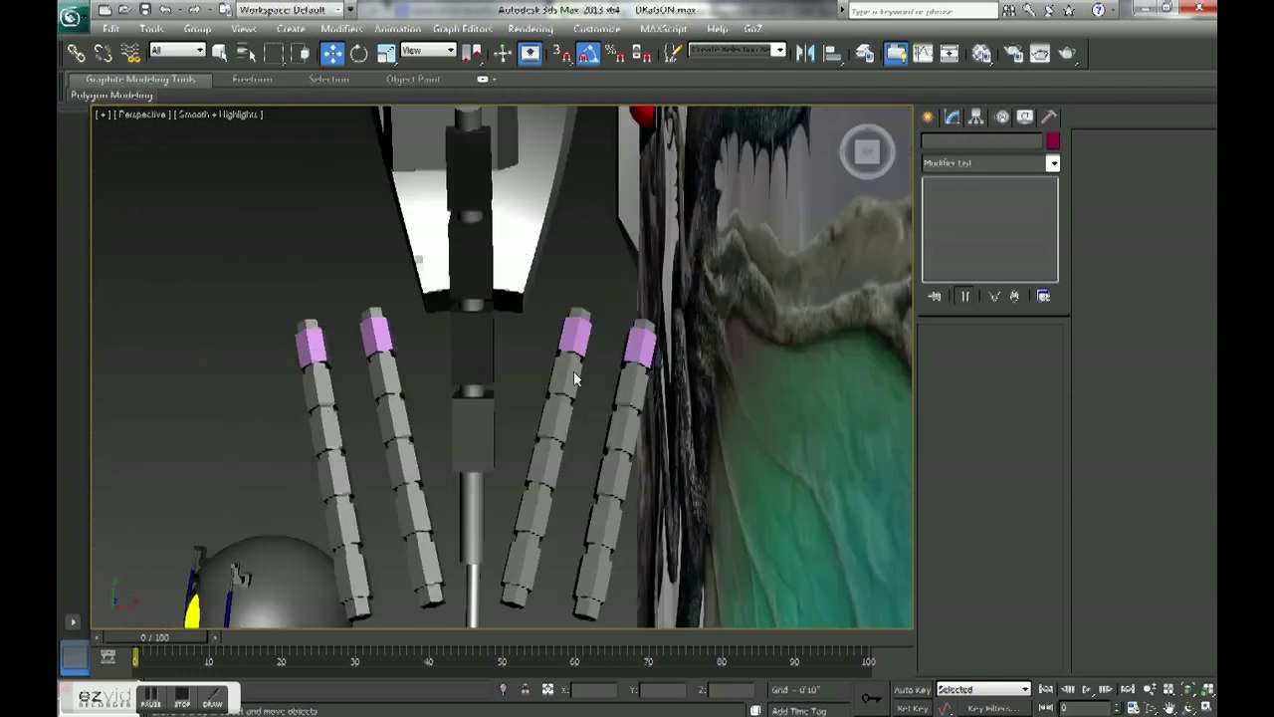
{"action": "mouse_move", "coordinate": [768, 461]}
{"action": "middle_mouse_down", "text": "alt"}
{"action": "mouse_move", "coordinate": [580, 304]}
{"action": "mouse_move", "coordinate": [637, 378]}
{"action": "middle_mouse_up", "text": "alt"}
{"action": "left_click", "coordinate": [664, 405]}
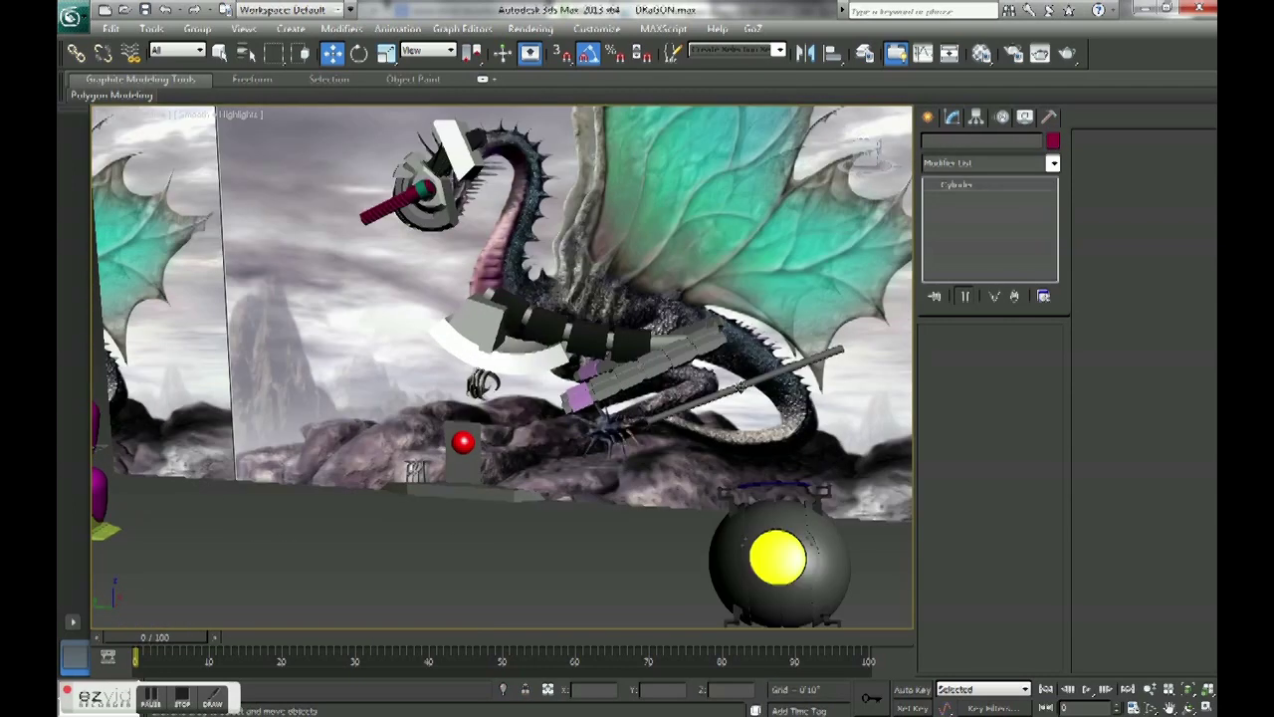
{"action": "key", "text": "z"}
{"action": "scroll", "coordinate": [662, 403], "scroll_direction": "up", "scroll_amount": 5}
{"action": "mouse_move", "coordinate": [674, 432]}
{"action": "middle_mouse_down", "text": "alt"}
{"action": "mouse_move", "coordinate": [617, 379]}
{"action": "mouse_move", "coordinate": [379, 418]}
{"action": "middle_mouse_up", "text": "alt"}
{"action": "scroll", "coordinate": [603, 365], "scroll_direction": "down", "scroll_amount": 8}
{"action": "left_click", "coordinate": [369, 423]}
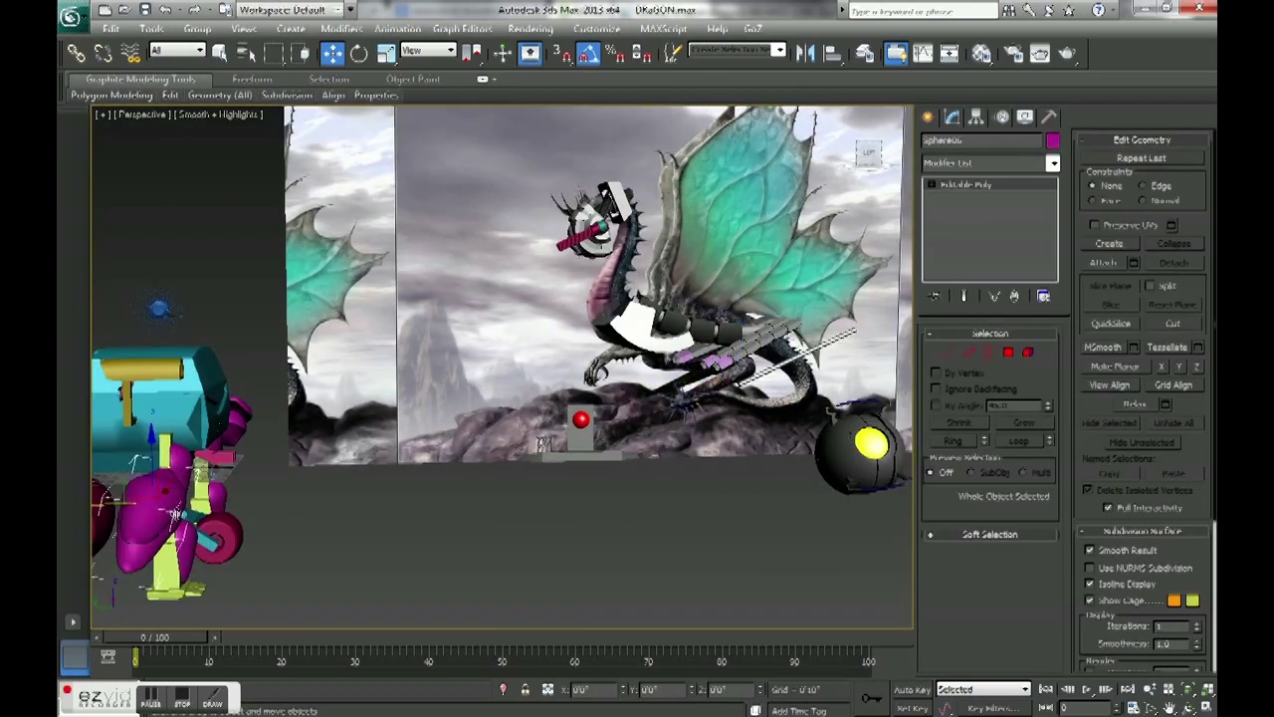
{"action": "key", "text": "z"}
{"action": "scroll", "coordinate": [353, 425], "scroll_direction": "down", "scroll_amount": 6}
{"action": "key", "text": "l"}
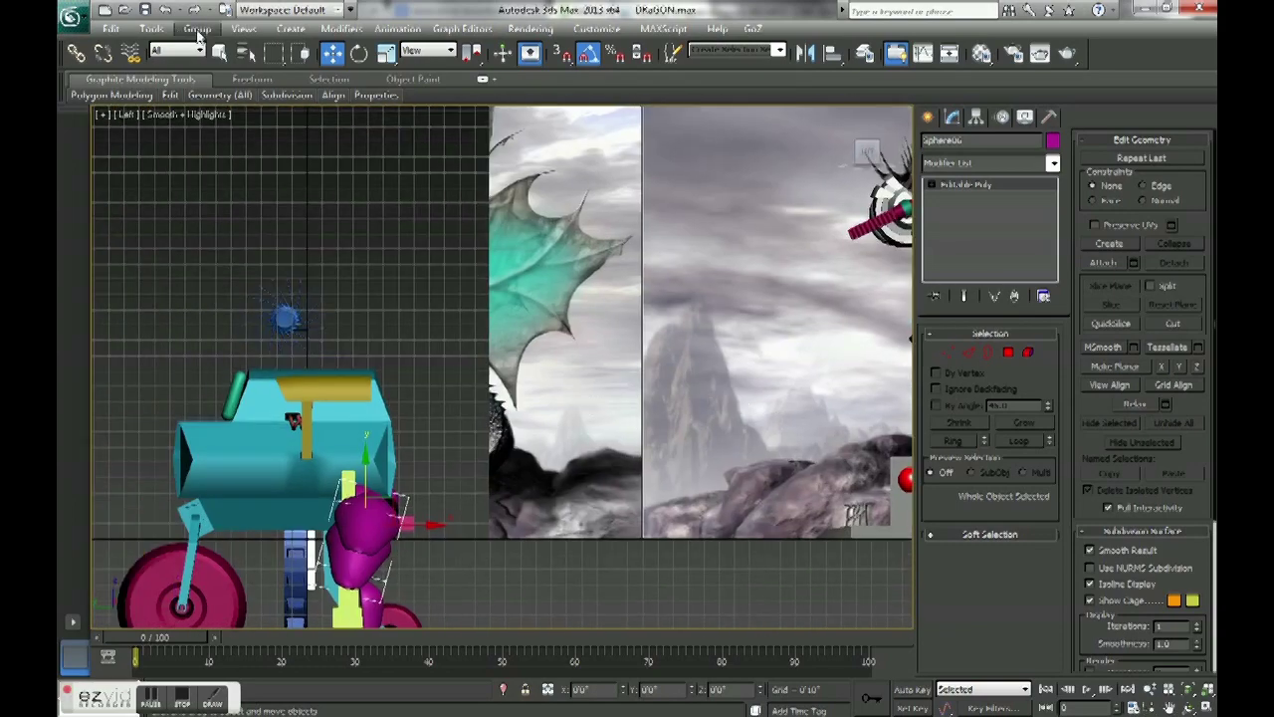
Mirror the magenta shape and move it up onto the dragon's chest.
{"action": "left_click", "coordinate": [151, 28]}
{"action": "left_click", "coordinate": [169, 267]}
{"action": "left_click", "coordinate": [632, 369]}
{"action": "left_click", "coordinate": [592, 484]}
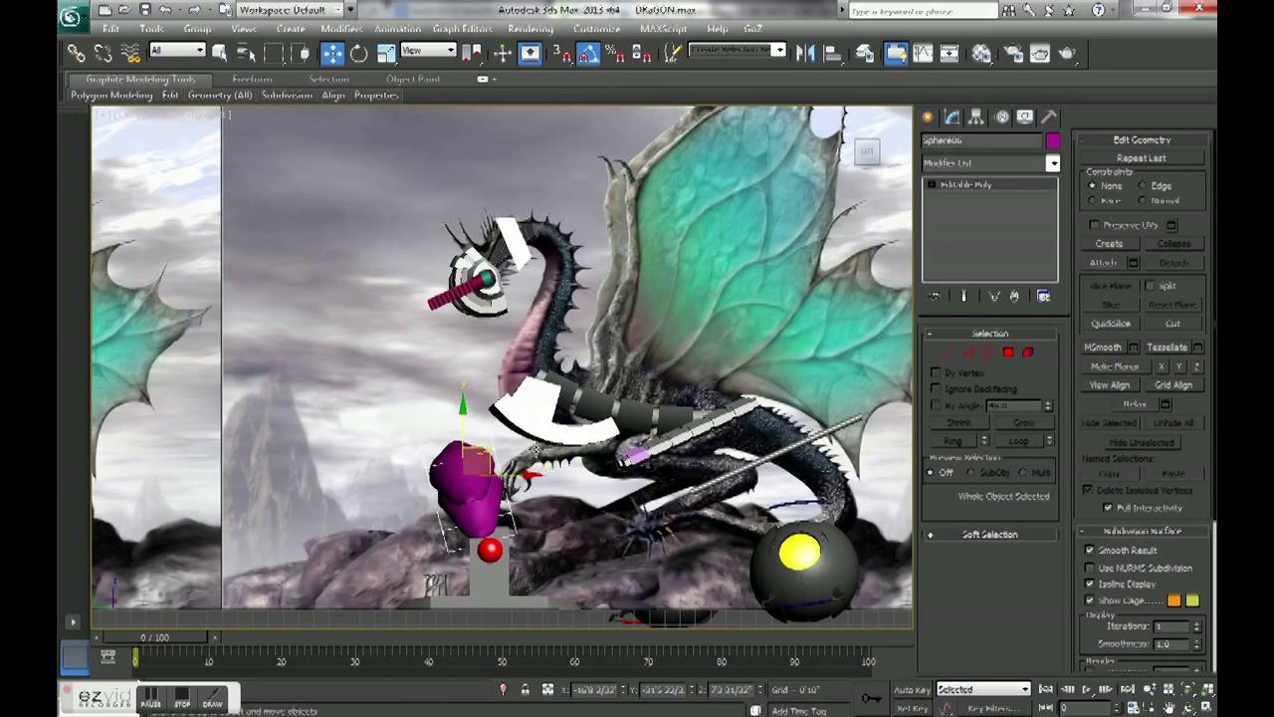
{"action": "left_click_drag", "start_coordinate": [478, 434], "coordinate": [564, 358]}
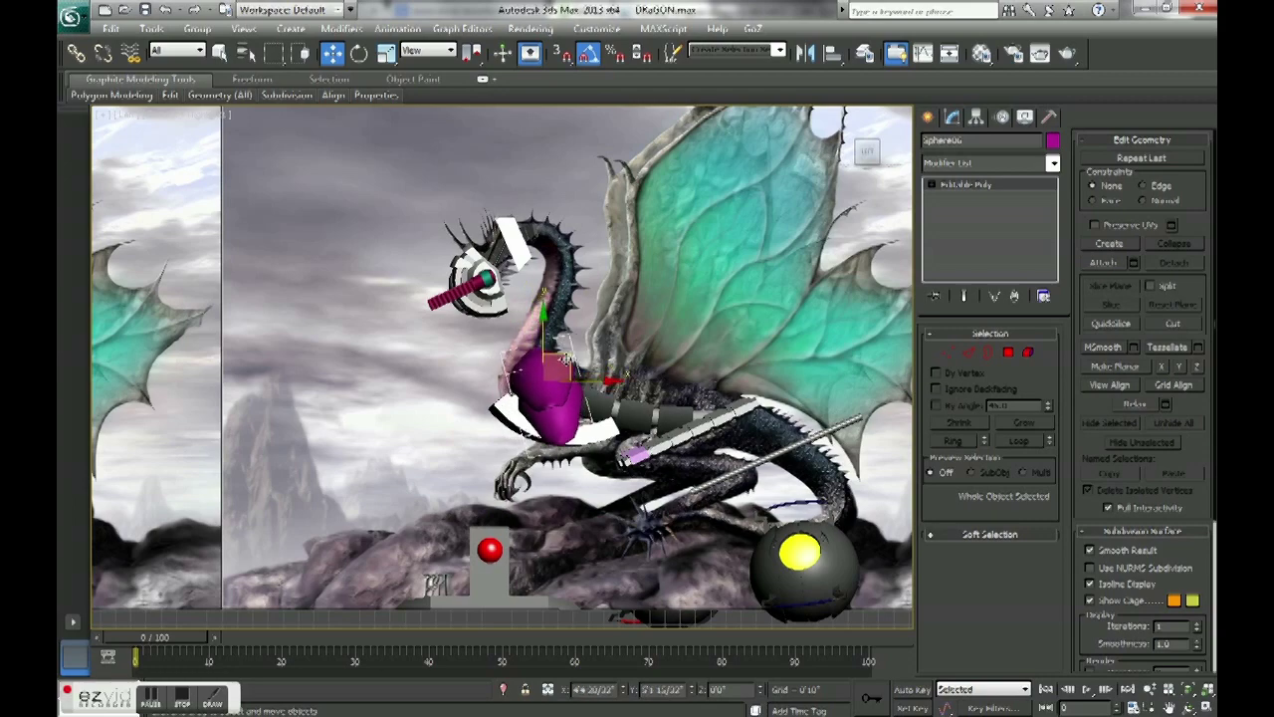
{"action": "scroll", "coordinate": [564, 359], "scroll_direction": "up", "scroll_amount": 3}
{"action": "middle_click_drag", "start_coordinate": [565, 359], "coordinate": [635, 509], "text": "alt"}
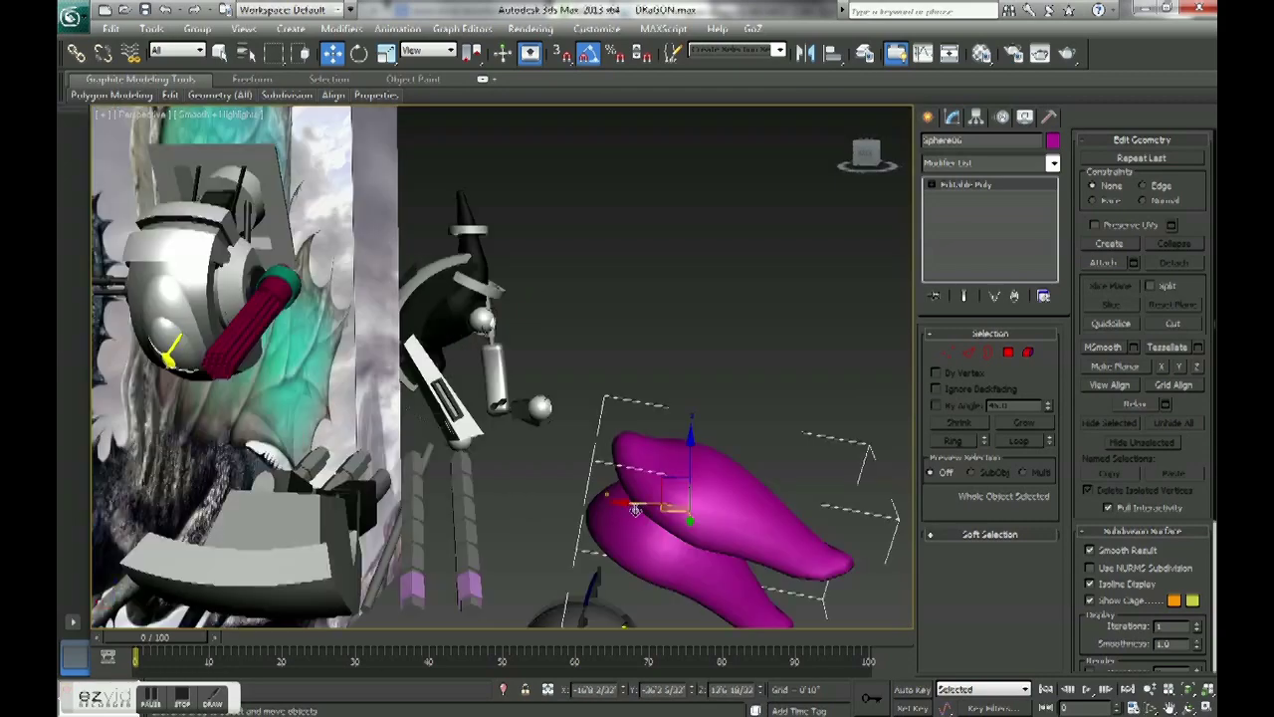
Set Local reference coordinates and check the magenta shape's angle.
{"action": "key", "text": "shift+z"}
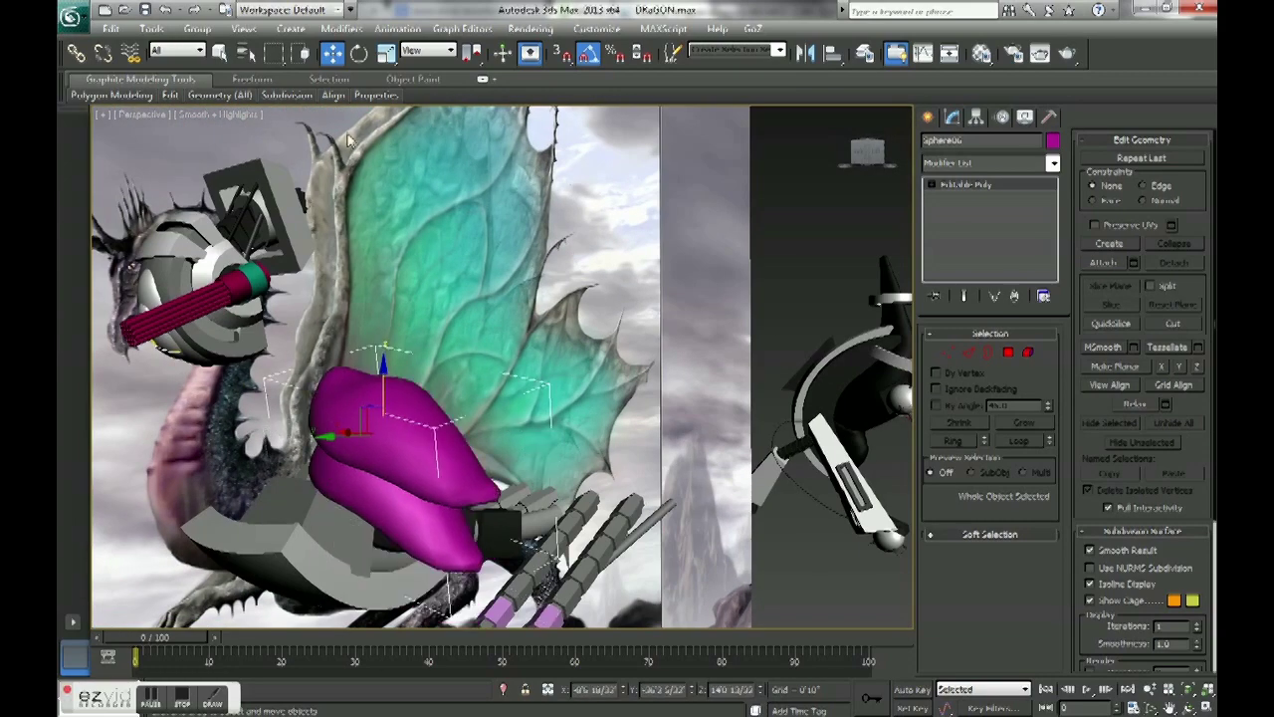
{"action": "key", "text": "shift+z"}
{"action": "key", "text": "shift+y"}
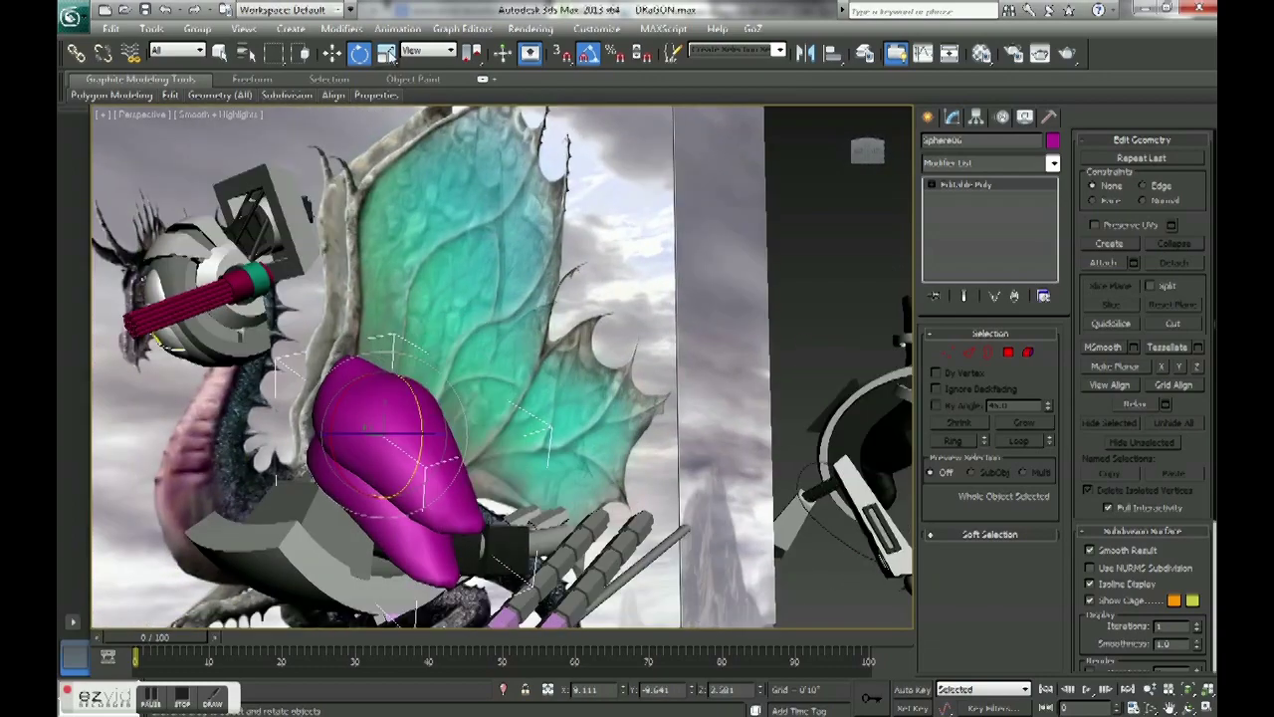
{"action": "left_click", "coordinate": [411, 50]}
{"action": "left_click", "coordinate": [418, 122]}
{"action": "middle_click_drag", "start_coordinate": [446, 214], "coordinate": [895, 451], "text": "alt"}
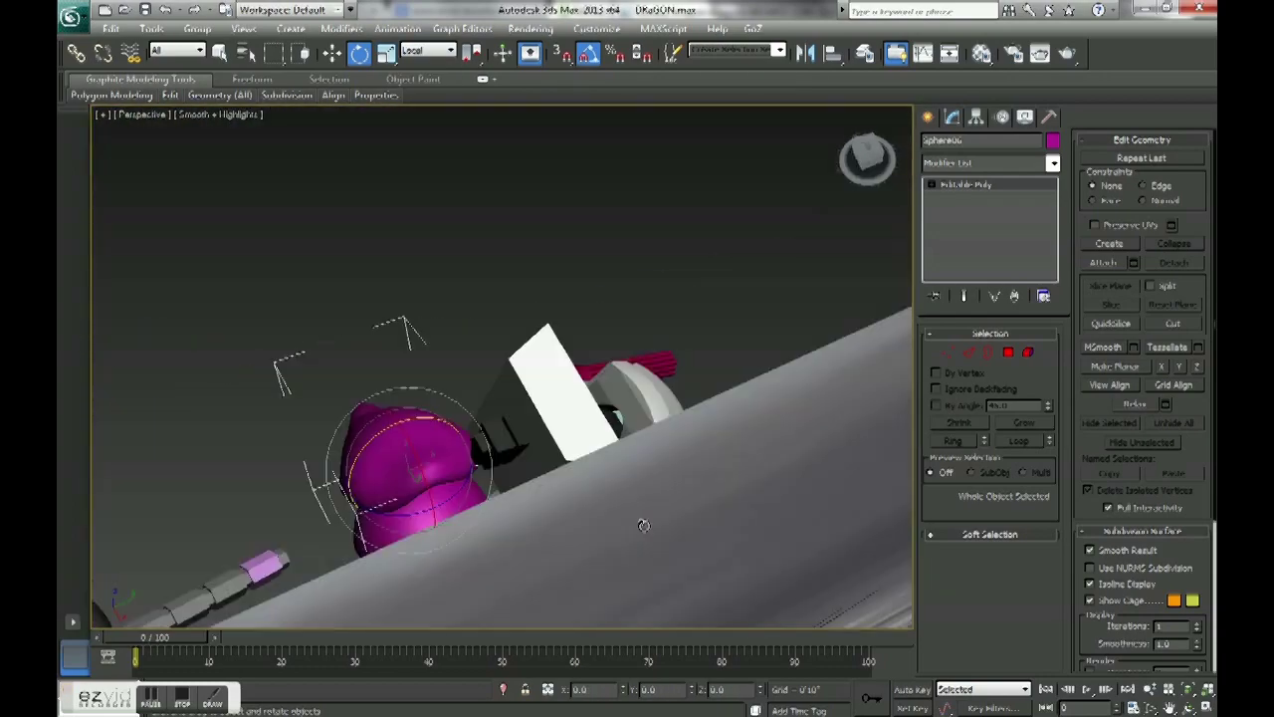
Return to Move and step back to a wider view of robot and dragon.
{"action": "key", "text": "w"}
{"action": "key", "text": "shift+z"}
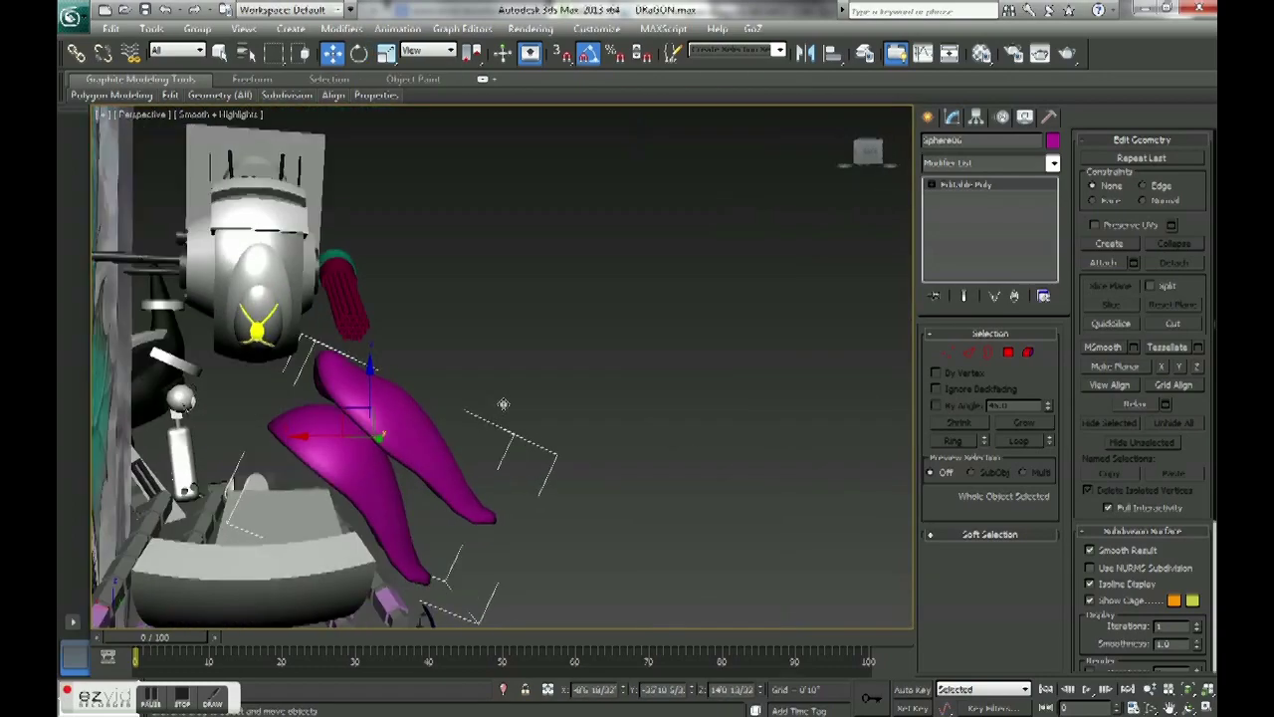
{"action": "key", "text": "shift+z"}
{"action": "key", "text": "shift+z"}
{"action": "key", "text": "shift+z"}
{"action": "key", "text": "shift+z"}
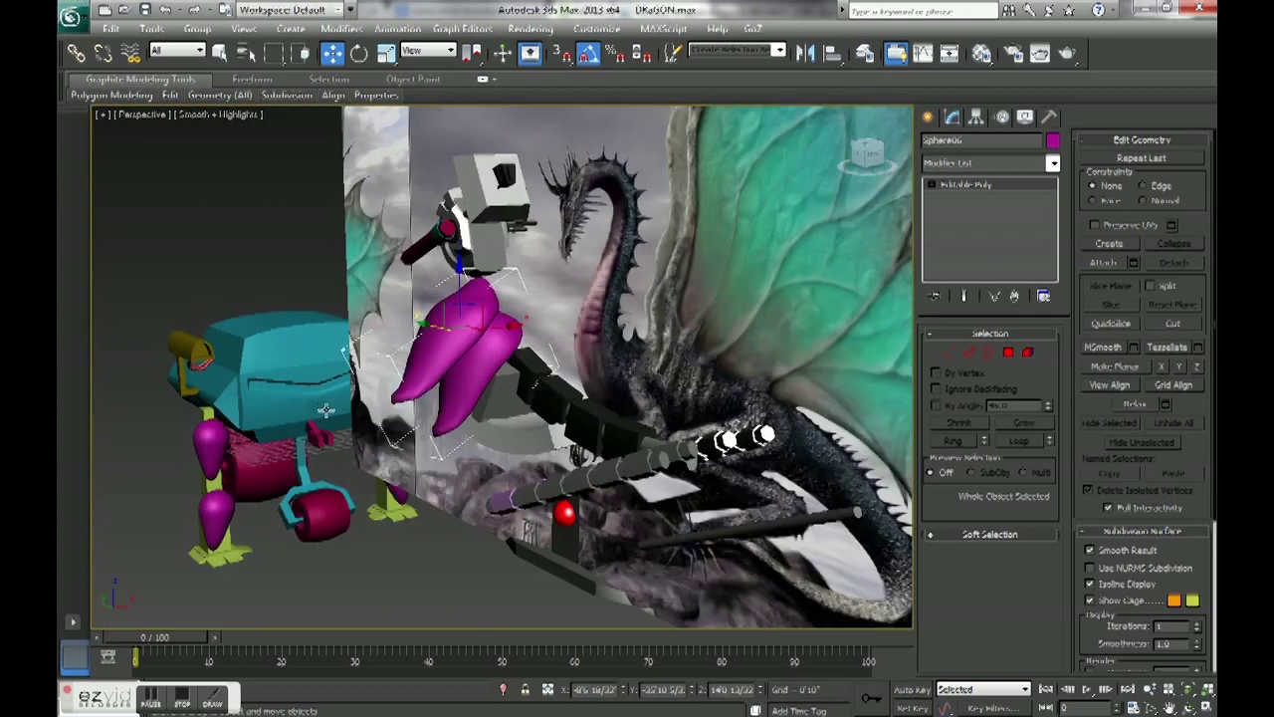
{"action": "key", "text": "shift+z"}
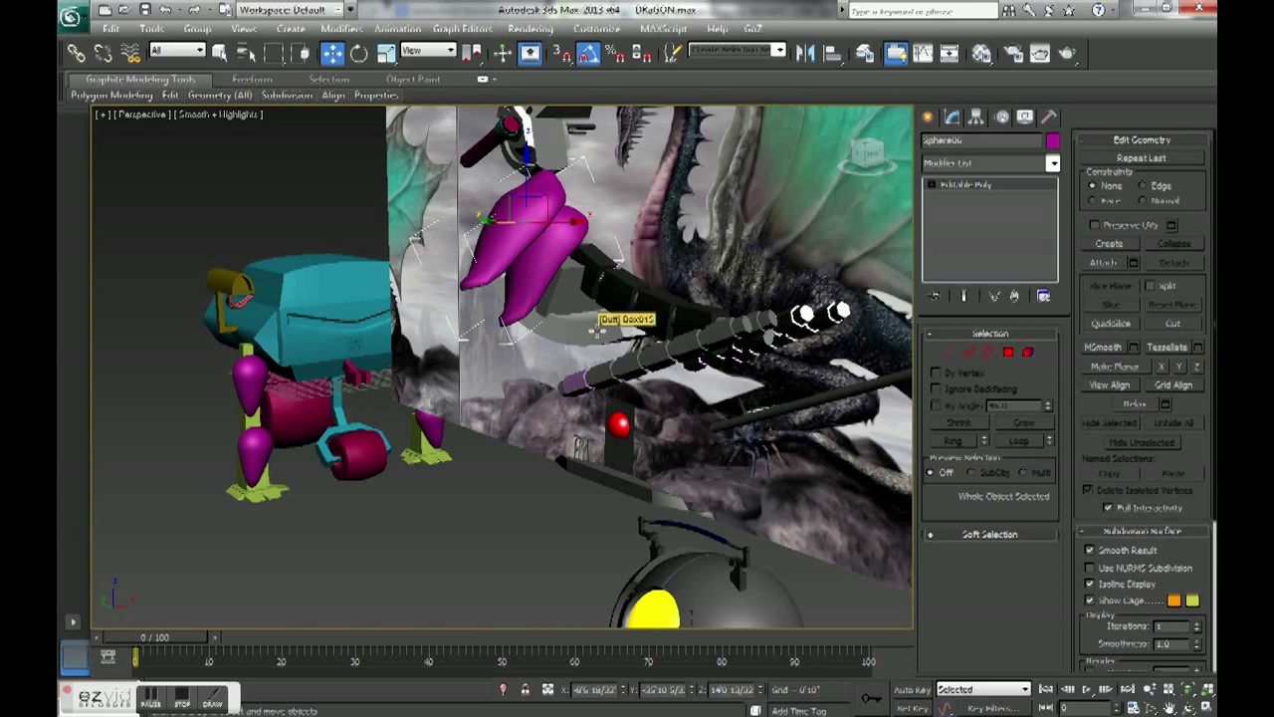
{"action": "key", "text": "shift+z"}
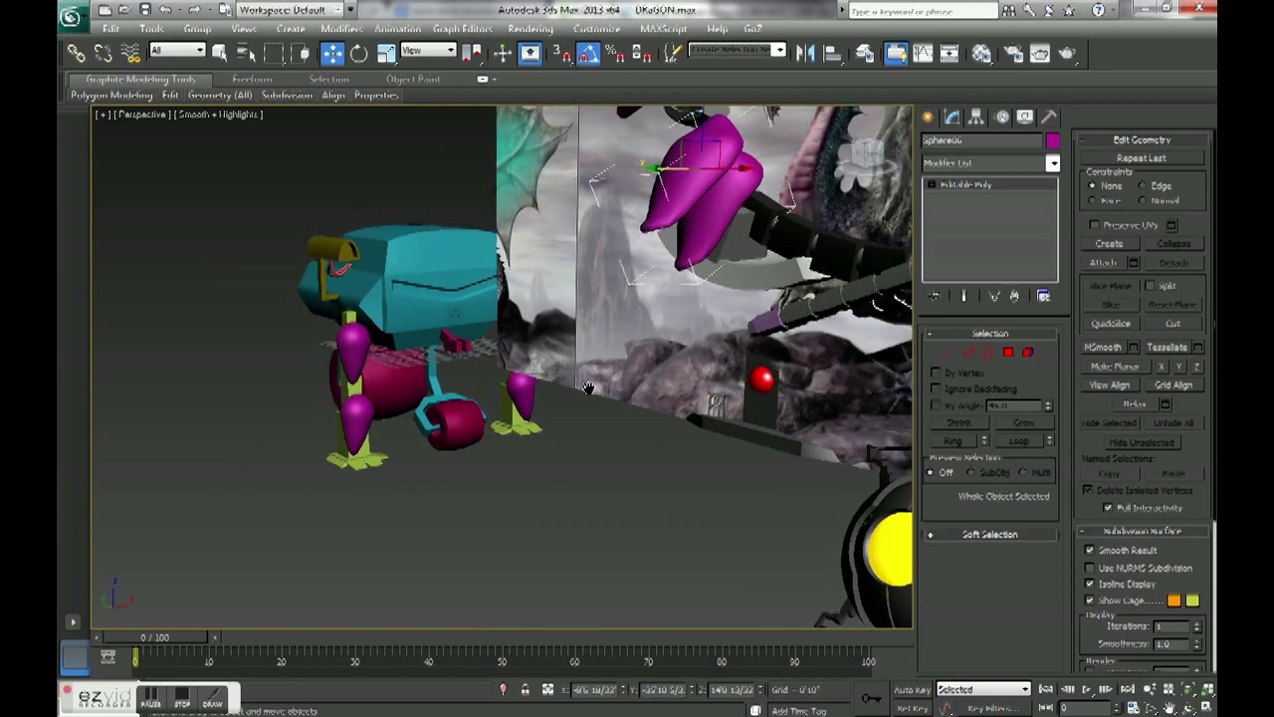
{"action": "key", "text": "shift+z"}
Step back to the wider scene view and rotate the blue gear to a new angle.
{"action": "key", "text": "shift+z"}
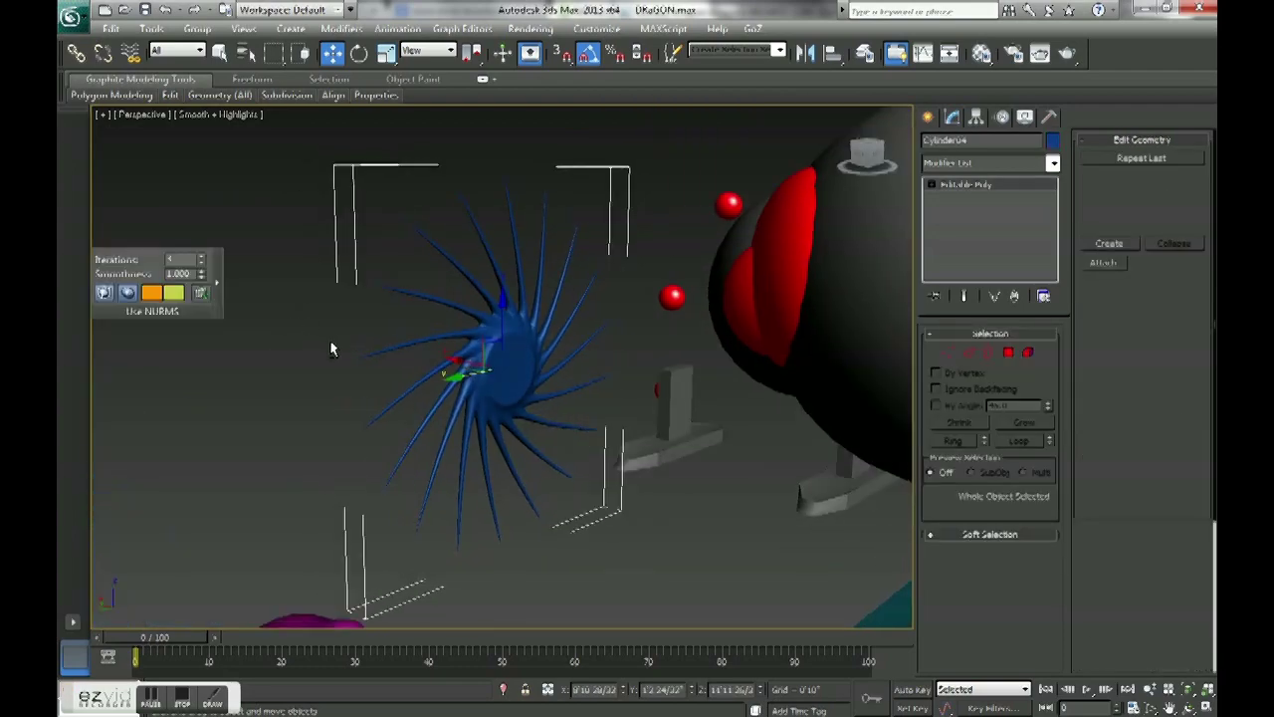
{"action": "key", "text": "shift+z"}
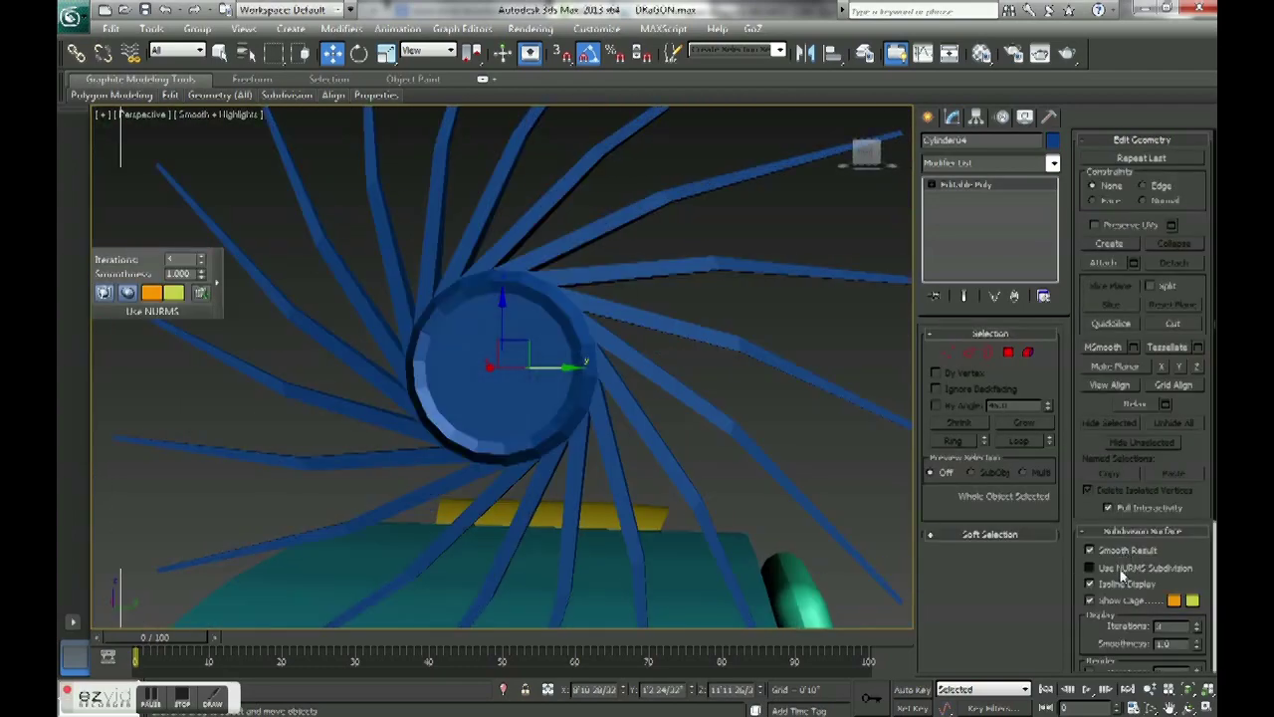
{"action": "key", "text": "shift+z"}
{"action": "key", "text": "shift+z"}
{"action": "key", "text": "shift+z"}
{"action": "key", "text": "shift+z"}
{"action": "key", "text": "shift+z"}
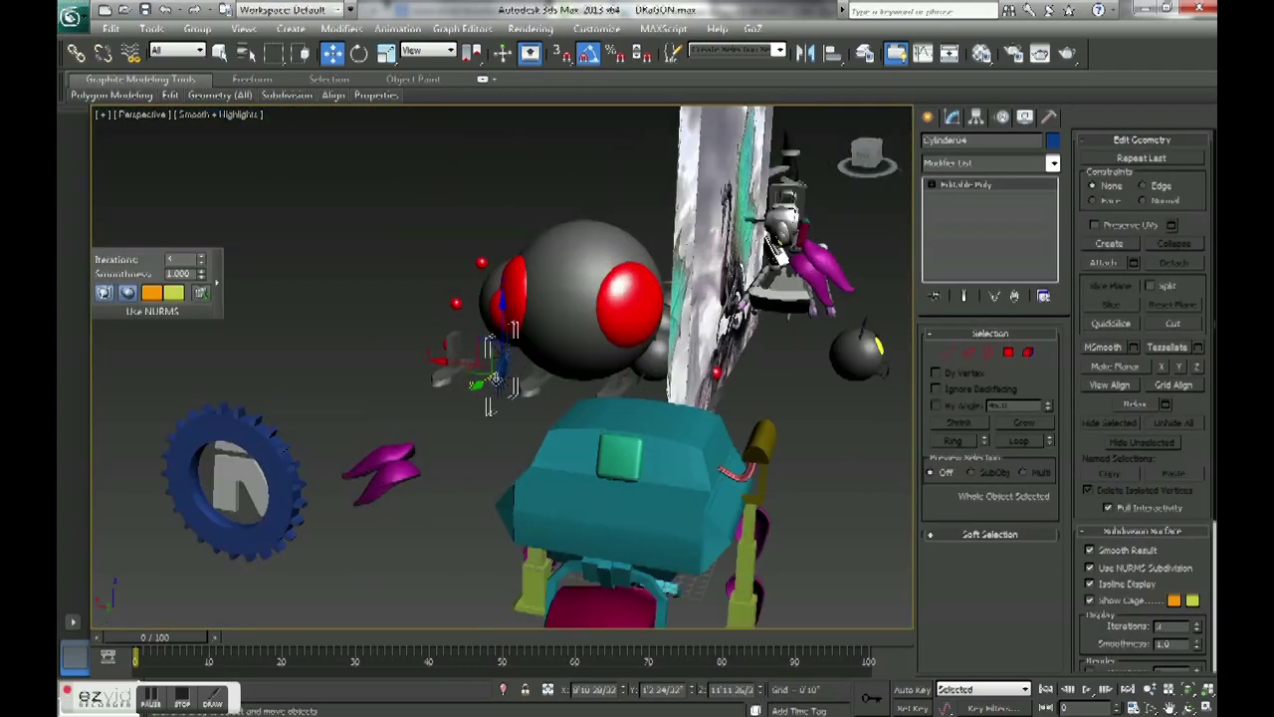
{"action": "key", "text": "ctrl+z"}
{"action": "key", "text": "shift+z"}
{"action": "key", "text": "shift+z"}
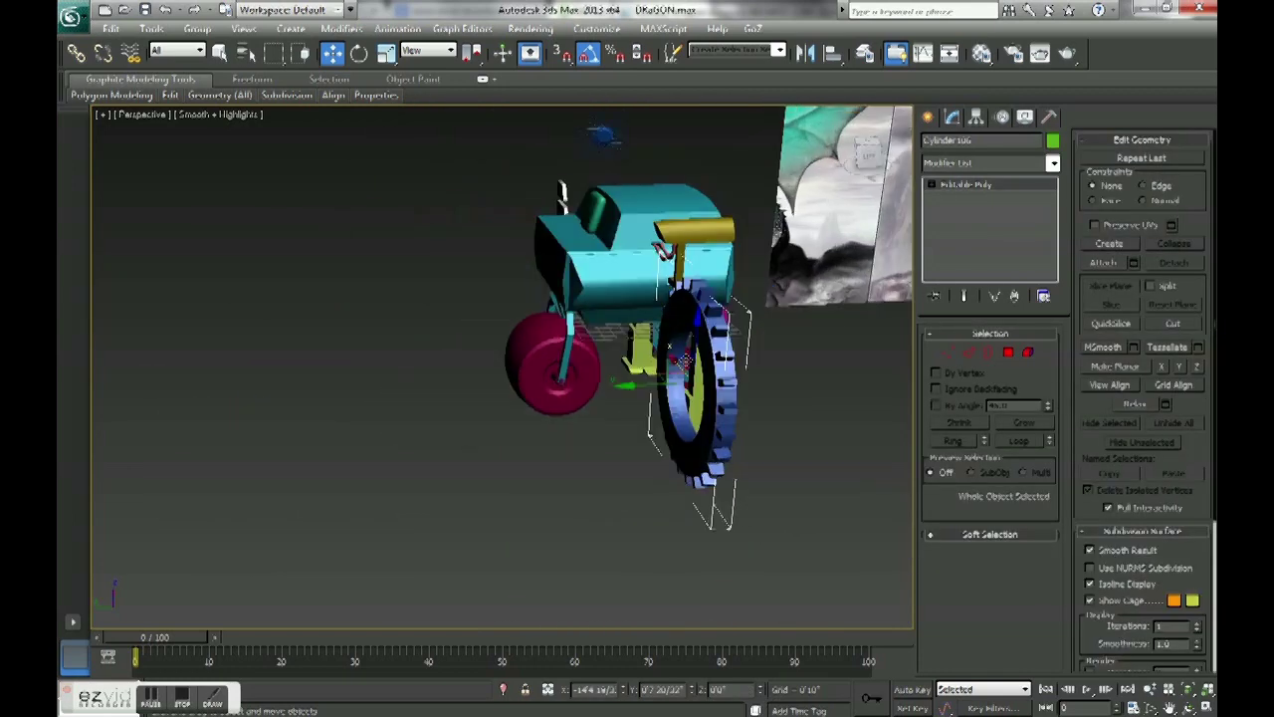
{"action": "key", "text": "shift+z"}
{"action": "key", "text": "shift+z"}
{"action": "key", "text": "shift+z"}
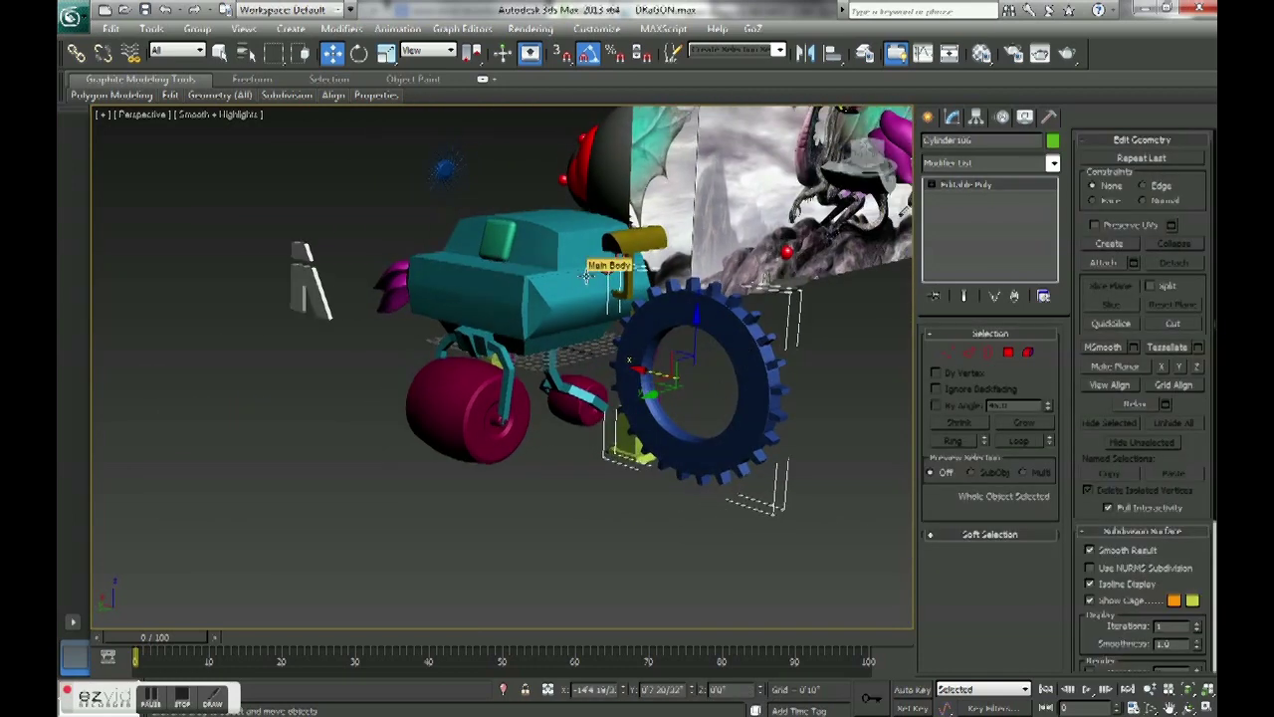
{"action": "key", "text": "e"}
{"action": "left_click_drag", "start_coordinate": [762, 358], "coordinate": [767, 415]}
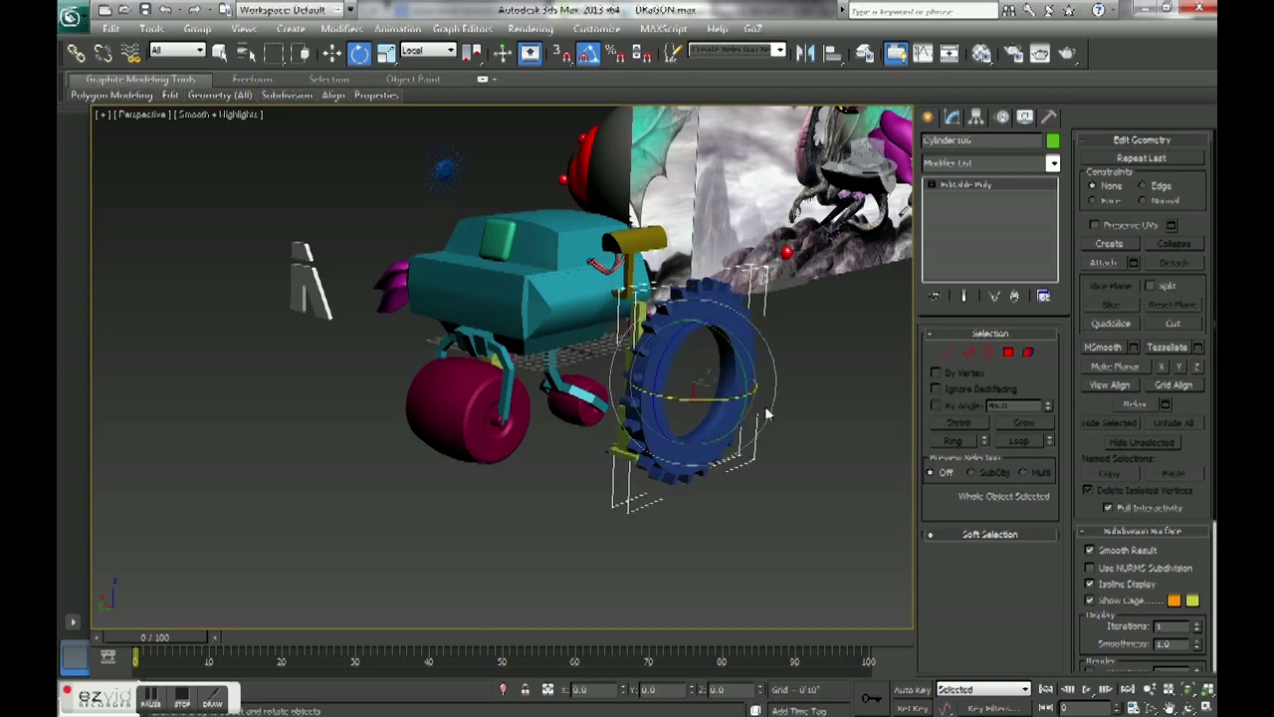
In Left view, move the blue gear up and right toward the dragon's wing.
{"action": "key", "text": "l"}
{"action": "mouse_move", "coordinate": [767, 415]}
{"action": "middle_mouse_down"}
{"action": "mouse_move", "coordinate": [512, 336]}
{"action": "mouse_move", "coordinate": [598, 378]}
{"action": "middle_mouse_up"}
{"action": "key", "text": "w"}
{"action": "left_click_drag", "start_coordinate": [399, 418], "coordinate": [757, 418]}
{"action": "scroll", "coordinate": [462, 422], "scroll_direction": "up", "scroll_amount": 2}
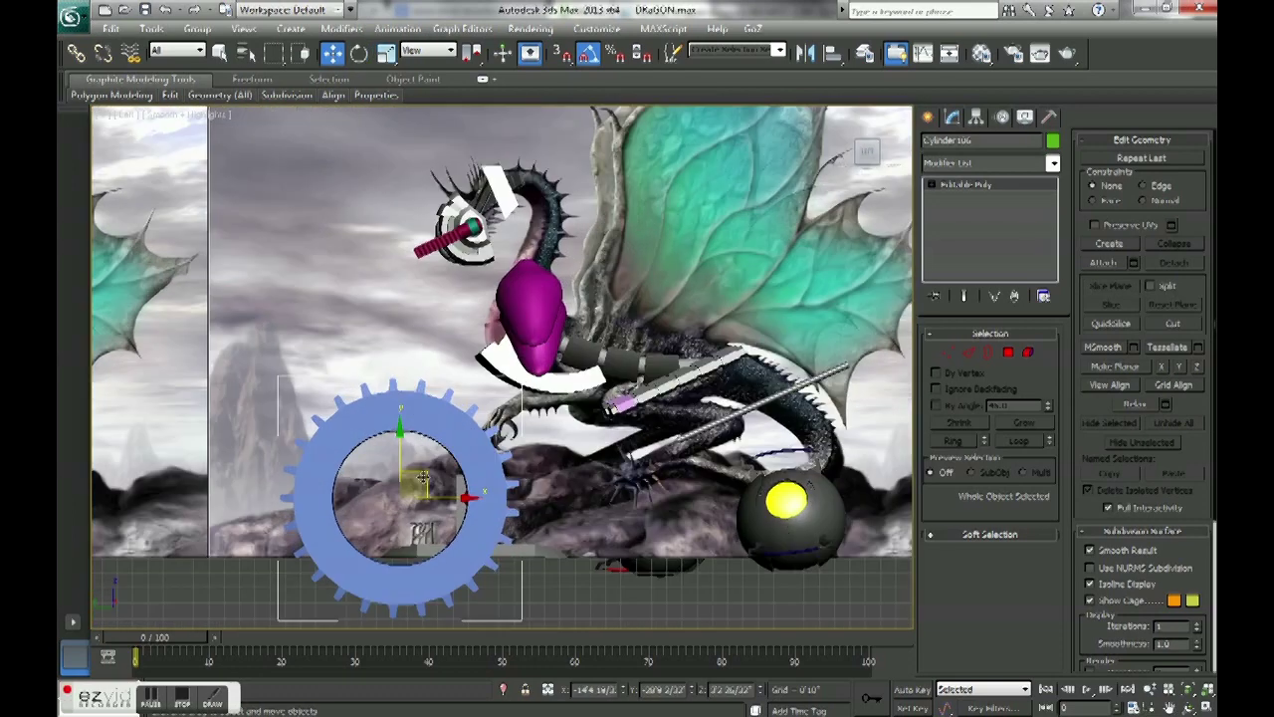
{"action": "left_click_drag", "start_coordinate": [423, 478], "coordinate": [857, 199]}
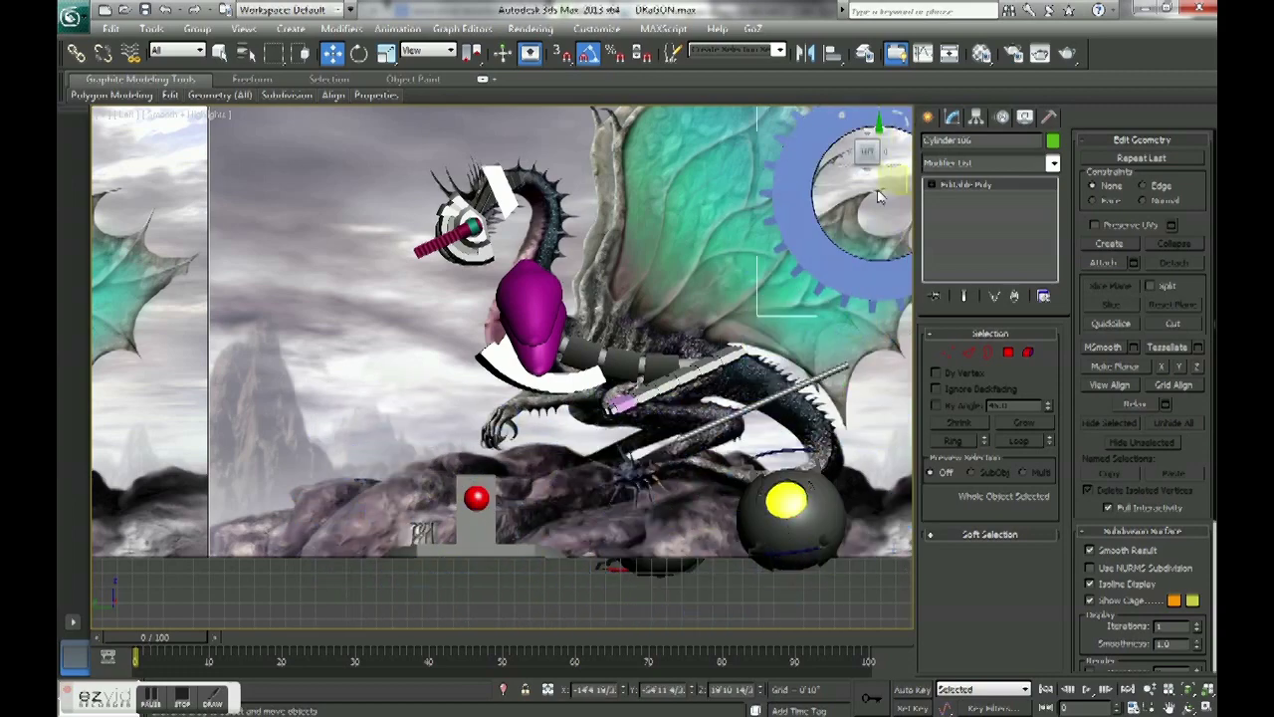
{"action": "middle_click_drag", "start_coordinate": [623, 368], "coordinate": [737, 368]}
{"action": "key", "text": "p"}
{"action": "scroll", "coordinate": [462, 432], "scroll_direction": "up", "scroll_amount": 3}
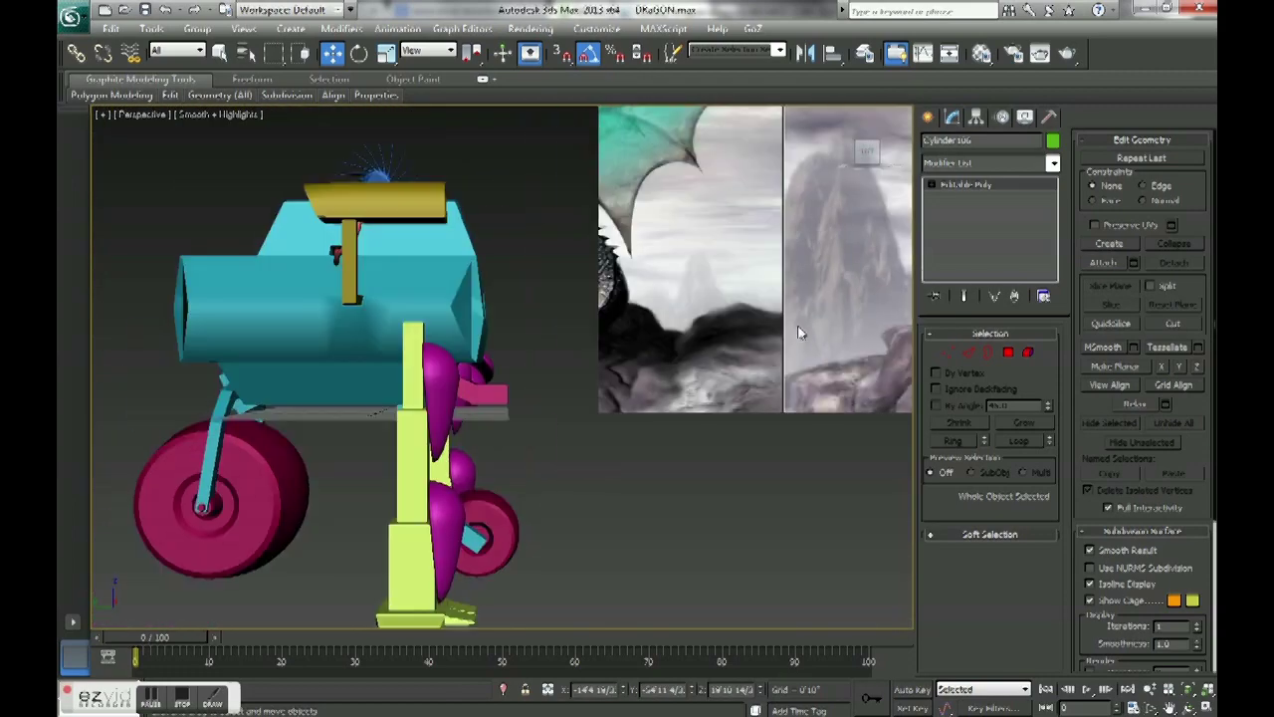
{"action": "scroll", "coordinate": [462, 433], "scroll_direction": "up", "scroll_amount": 3}
{"action": "scroll", "coordinate": [462, 432], "scroll_direction": "up", "scroll_amount": 4}
{"action": "scroll", "coordinate": [462, 432], "scroll_direction": "down", "scroll_amount": 5}
{"action": "scroll", "coordinate": [385, 455], "scroll_direction": "down", "scroll_amount": 3}
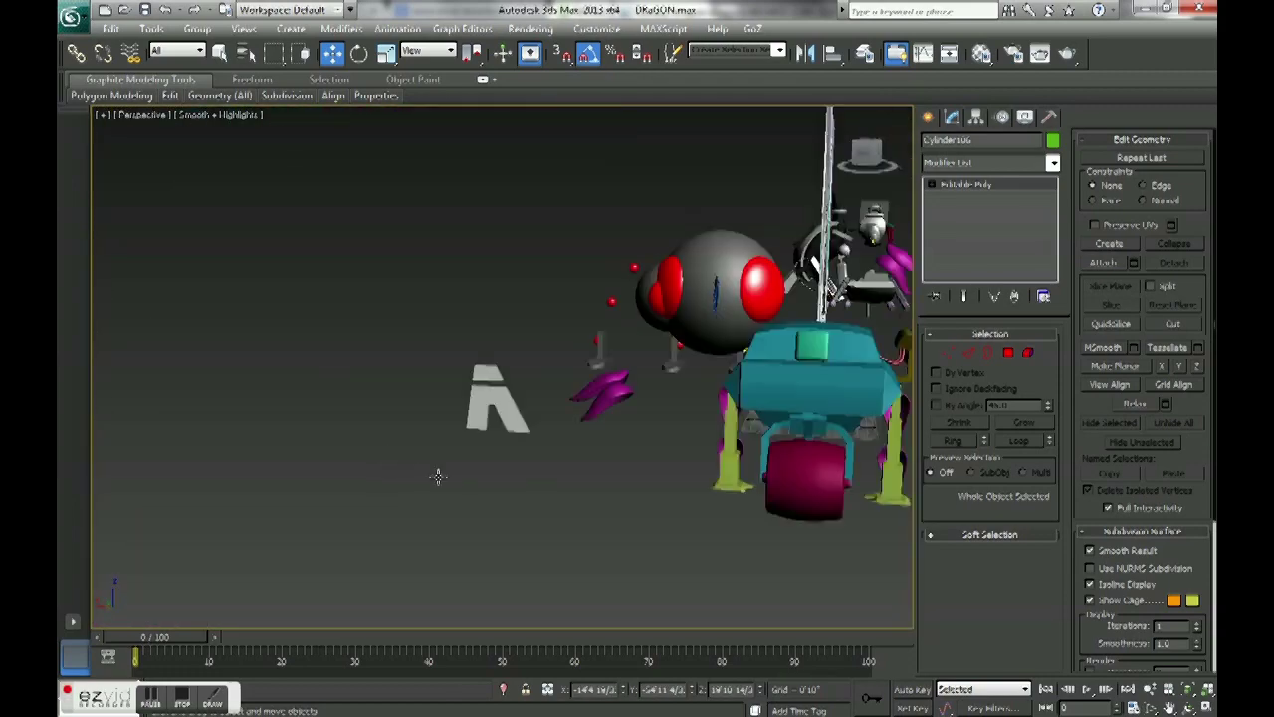
{"action": "scroll", "coordinate": [435, 475], "scroll_direction": "up", "scroll_amount": 2}
{"action": "mouse_move", "coordinate": [732, 448]}
{"action": "middle_mouse_down", "text": "alt"}
{"action": "mouse_move", "coordinate": [541, 346]}
{"action": "mouse_move", "coordinate": [618, 355]}
{"action": "middle_mouse_up", "text": "alt"}
{"action": "scroll", "coordinate": [541, 346], "scroll_direction": "down", "scroll_amount": 3}
{"action": "scroll", "coordinate": [605, 396], "scroll_direction": "up", "scroll_amount": 5}
{"action": "scroll", "coordinate": [606, 397], "scroll_direction": "down", "scroll_amount": 3}
Copy the grey rod in Left view, level it, and place it on the dragon's arm.
{"action": "left_click", "coordinate": [573, 412]}
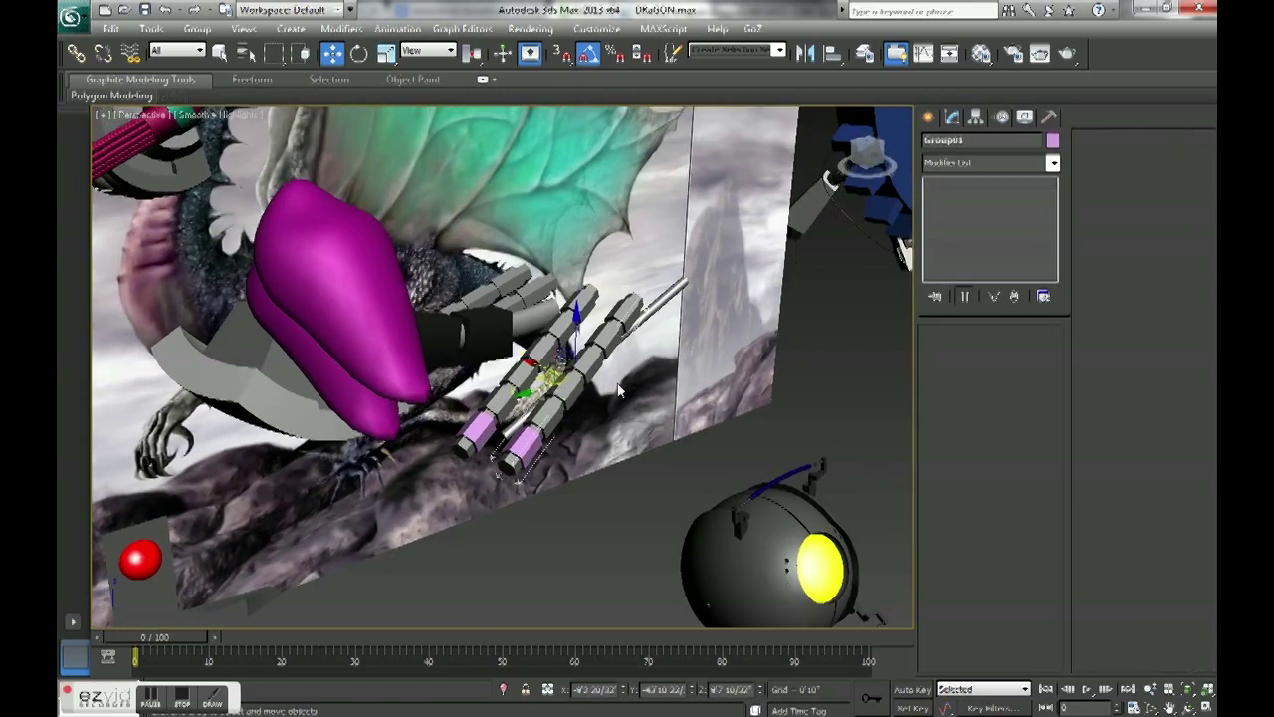
{"action": "key", "text": "l"}
{"action": "left_click_drag", "start_coordinate": [633, 439], "coordinate": [566, 478], "text": "shift"}
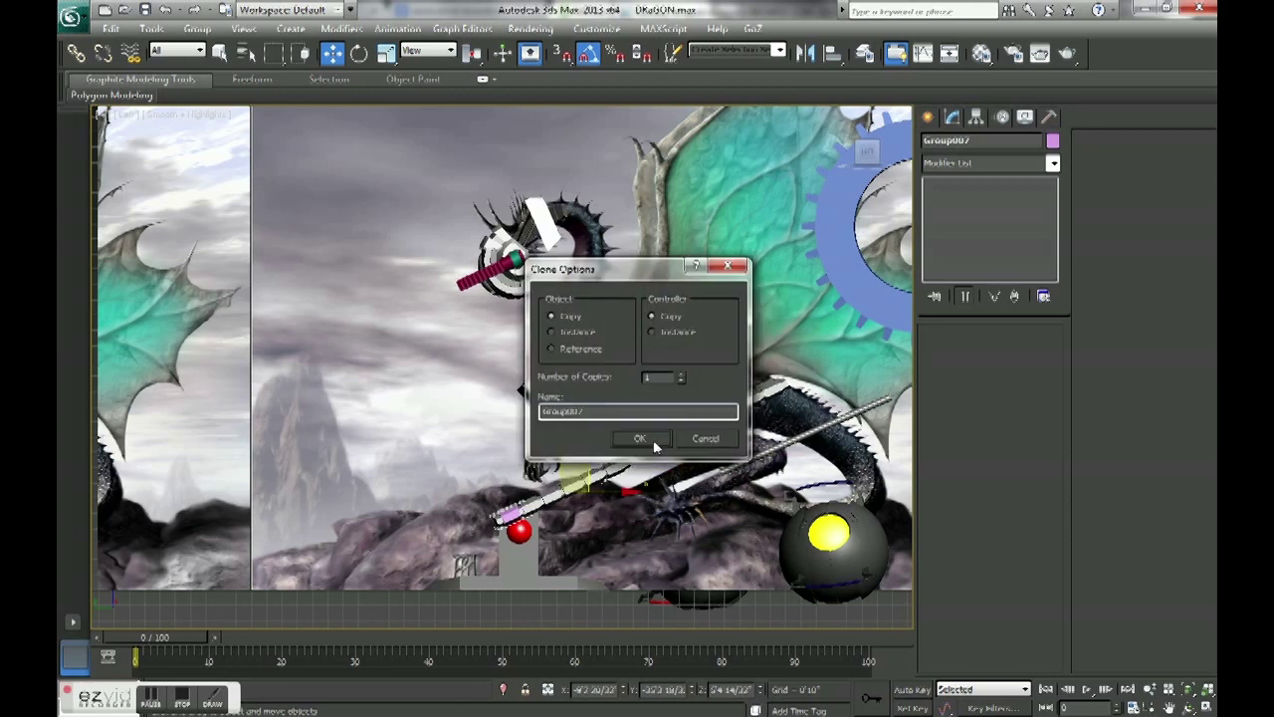
{"action": "left_click", "coordinate": [643, 438]}
{"action": "scroll", "coordinate": [555, 407], "scroll_direction": "up", "scroll_amount": 2}
{"action": "scroll", "coordinate": [556, 406], "scroll_direction": "up", "scroll_amount": 2}
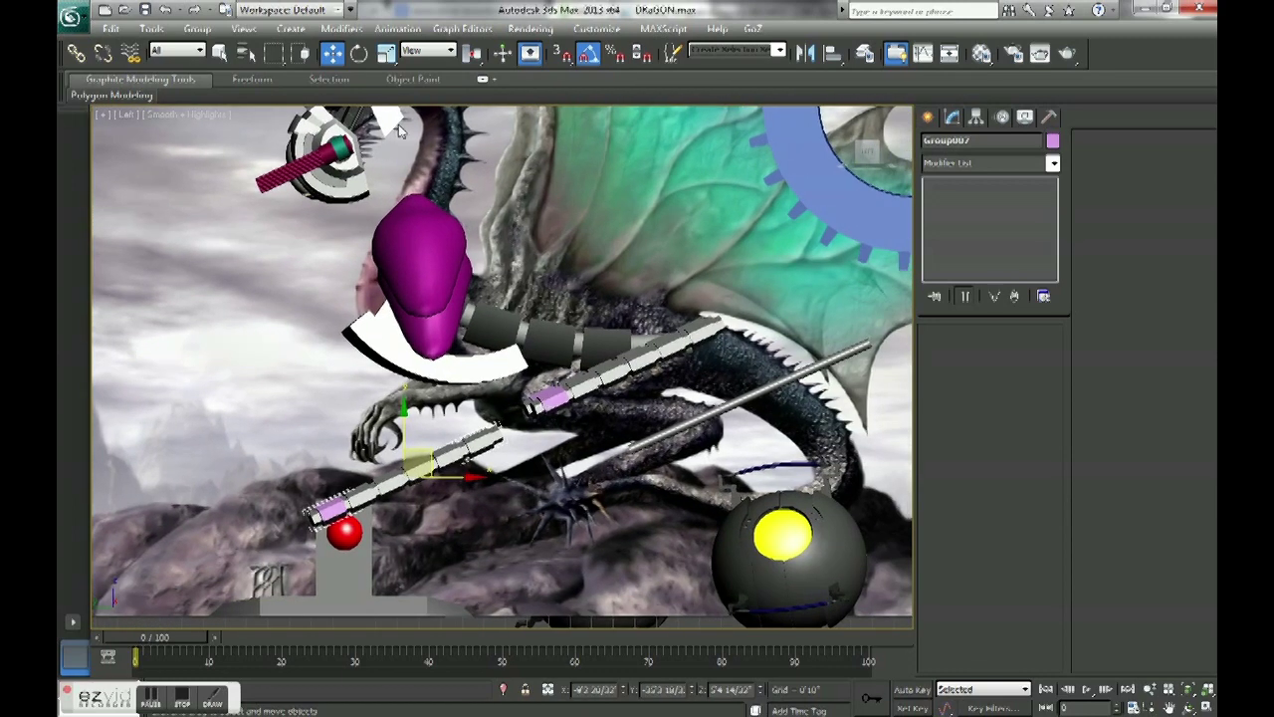
{"action": "key", "text": "e"}
{"action": "left_click_drag", "start_coordinate": [438, 438], "coordinate": [443, 498]}
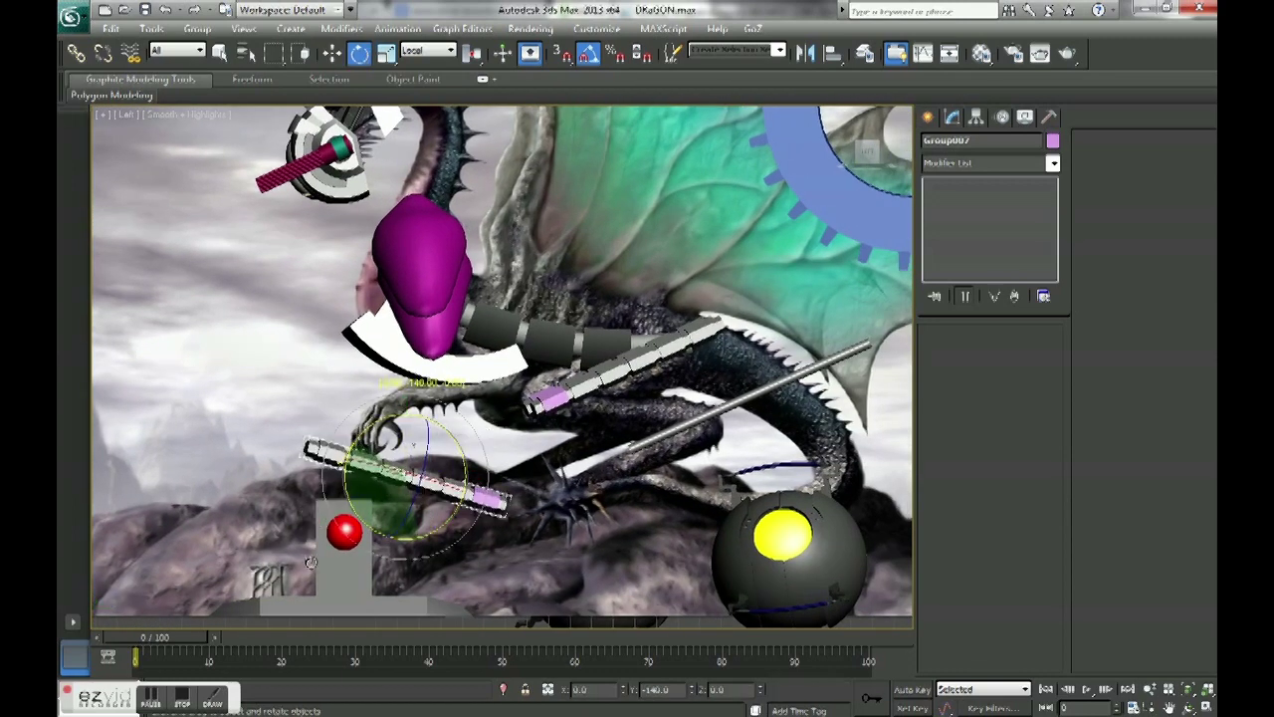
{"action": "key", "text": "w"}
{"action": "left_click_drag", "start_coordinate": [429, 453], "coordinate": [633, 390]}
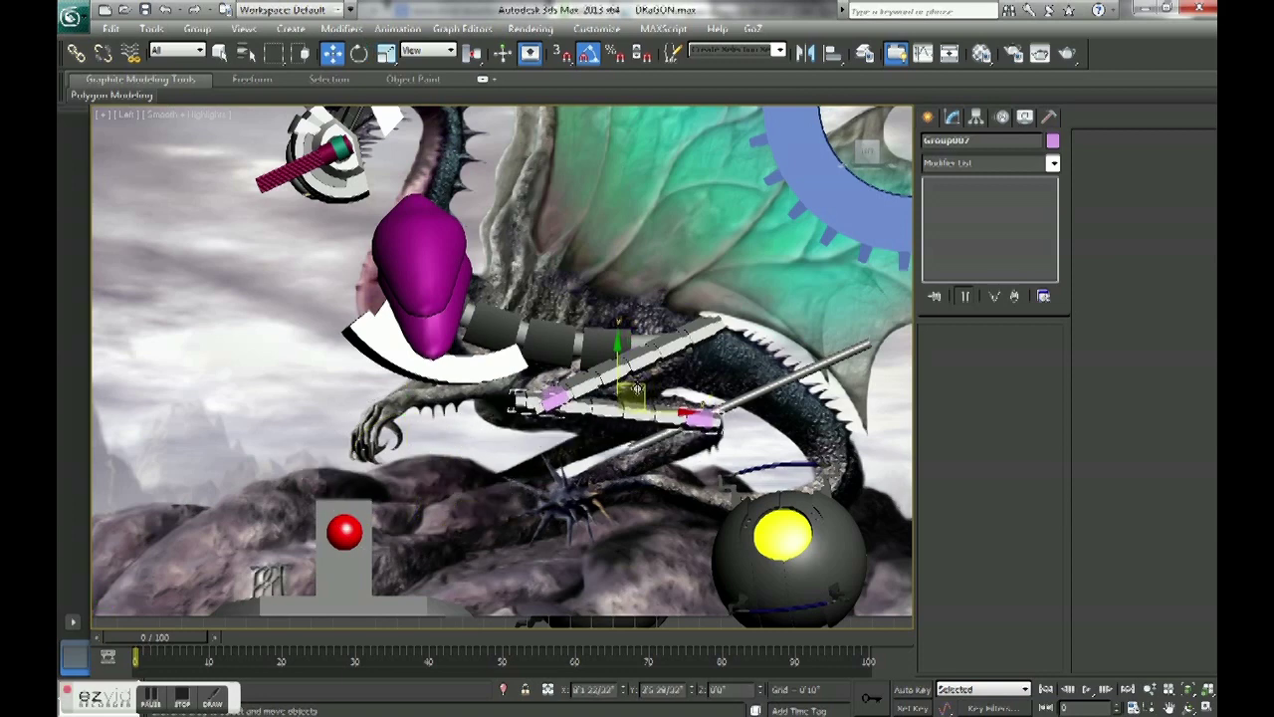
{"action": "scroll", "coordinate": [633, 391], "scroll_direction": "up", "scroll_amount": 5}
Switch to Local coordinates and slide the rod up along its own length.
{"action": "middle_click_drag", "start_coordinate": [633, 390], "coordinate": [645, 506], "text": "alt"}
{"action": "left_click", "coordinate": [428, 50]}
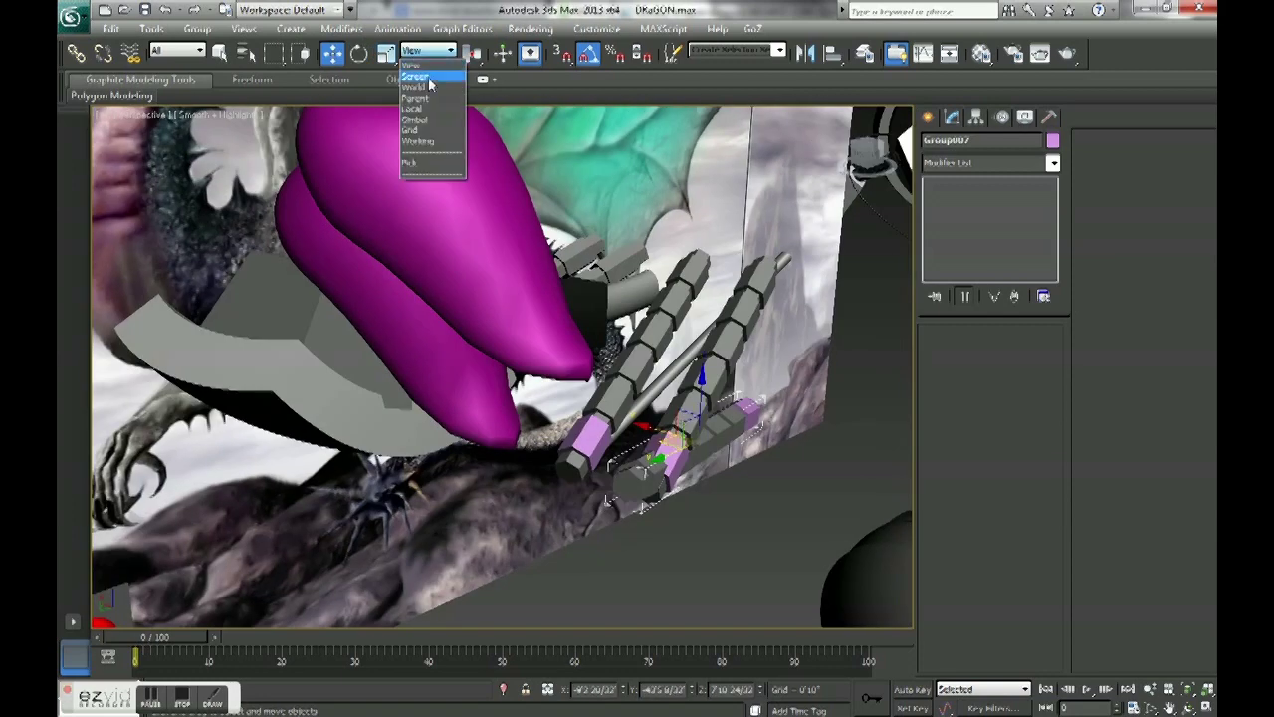
{"action": "left_click", "coordinate": [423, 112]}
{"action": "middle_click_drag", "start_coordinate": [647, 448], "coordinate": [657, 448], "text": "alt"}
{"action": "left_click_drag", "start_coordinate": [657, 449], "coordinate": [618, 416]}
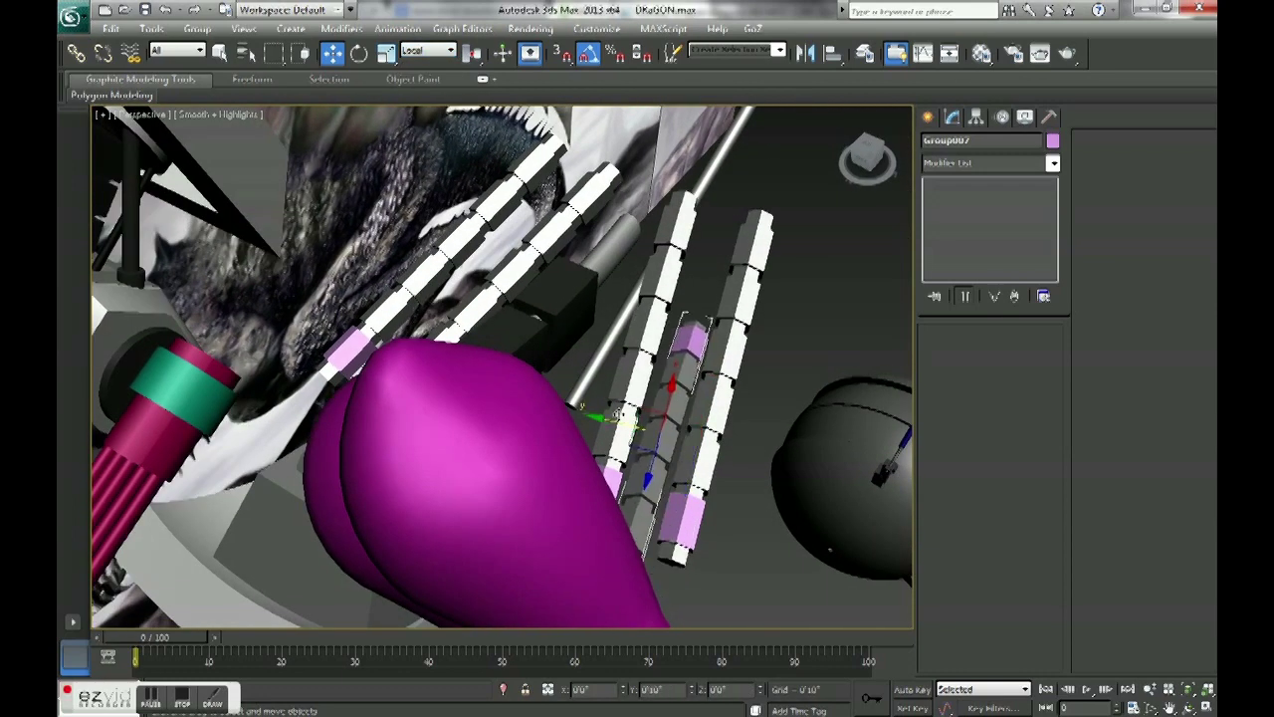
{"action": "key", "text": "t"}
{"action": "scroll", "coordinate": [445, 412], "scroll_direction": "up", "scroll_amount": 1}
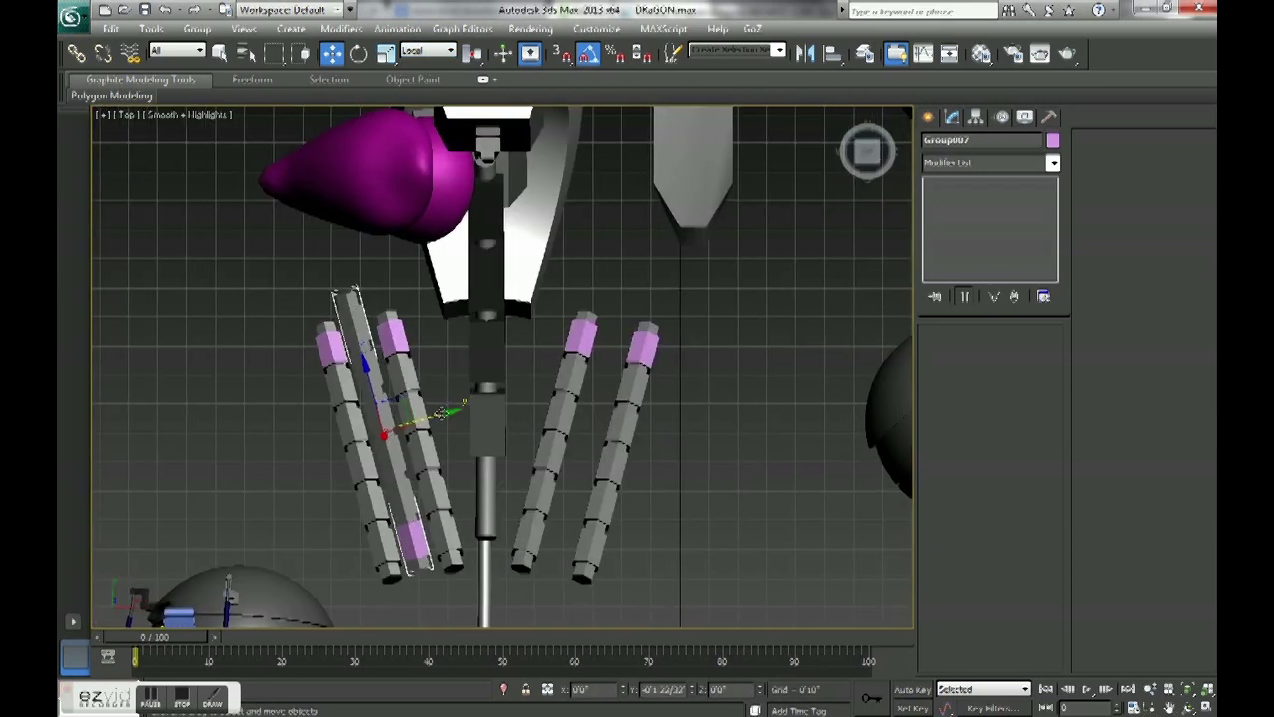
Mirror rod Group007 as copy Group008 on X, offset beside the right-hand rods.
{"action": "left_click", "coordinate": [197, 28]}
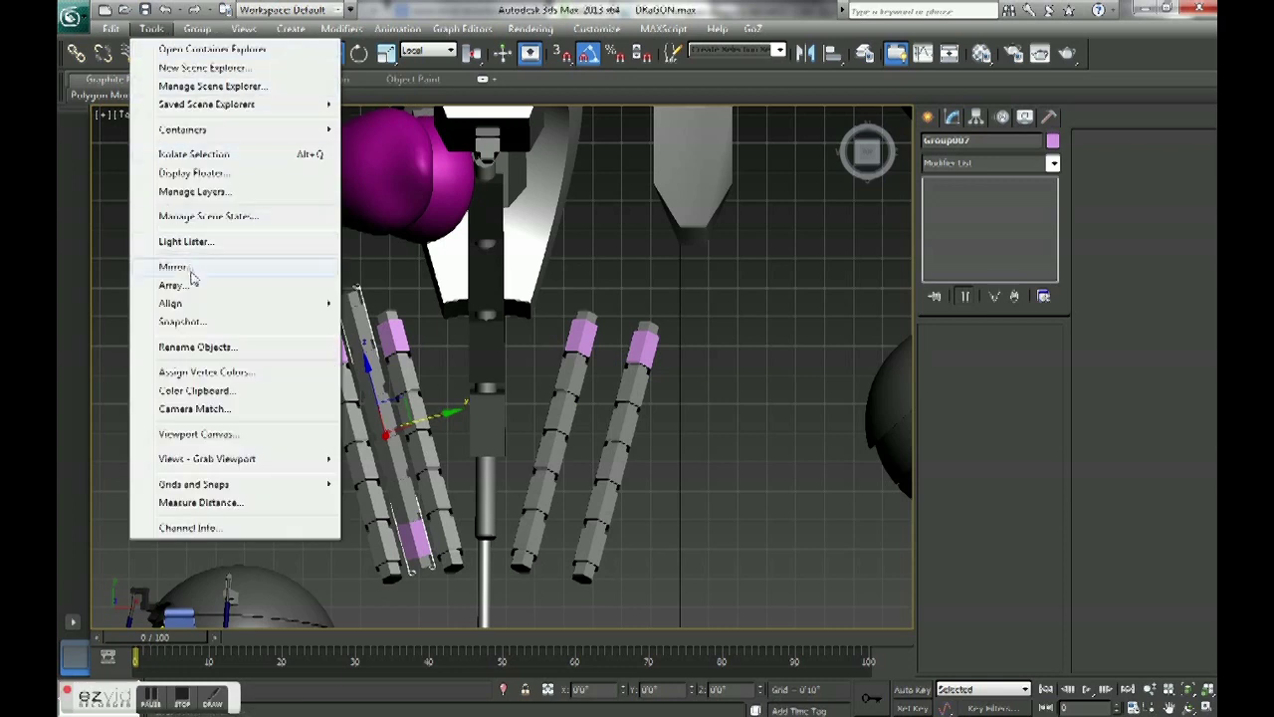
{"action": "left_click", "coordinate": [174, 266]}
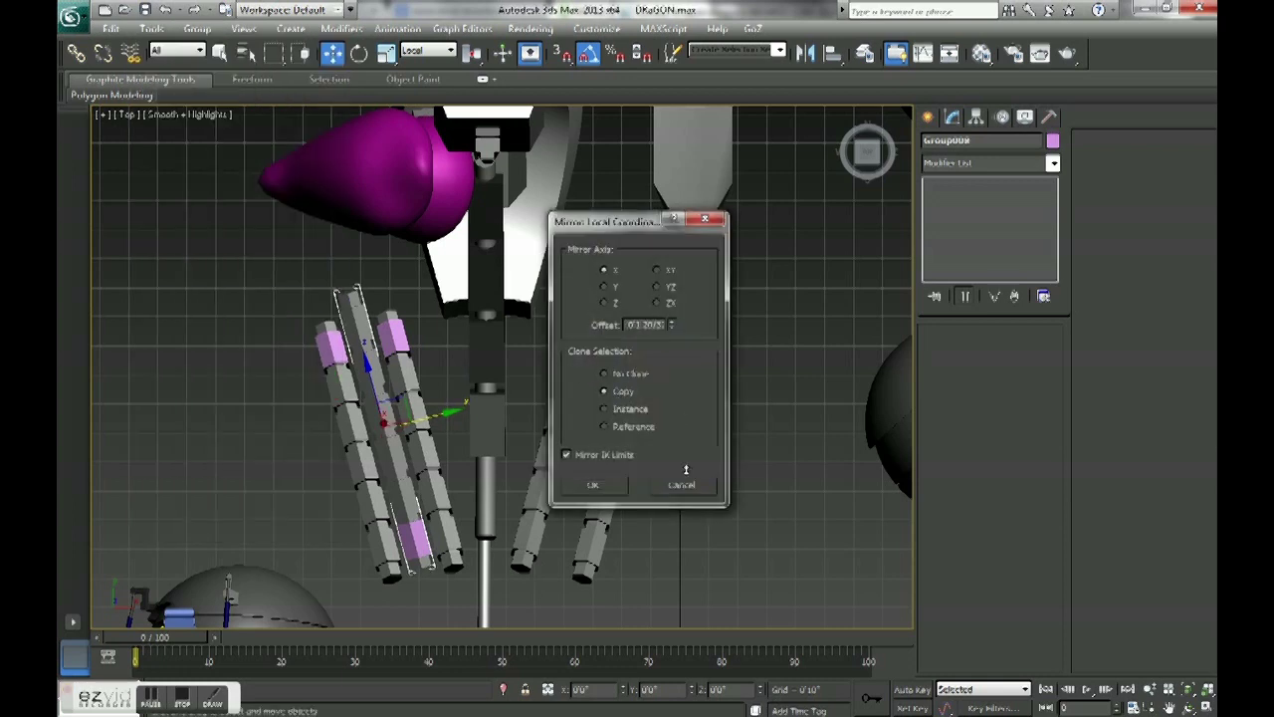
{"action": "left_click", "coordinate": [605, 288]}
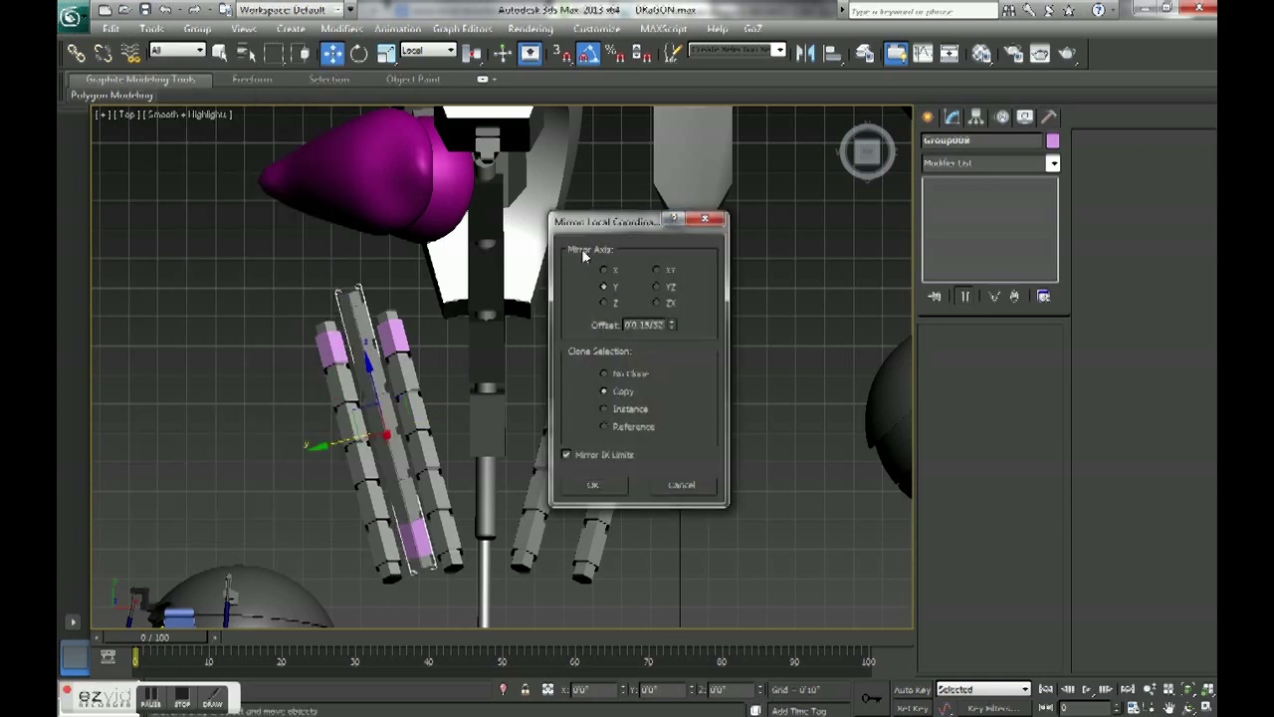
{"action": "left_click", "coordinate": [593, 485]}
{"action": "left_click", "coordinate": [414, 51]}
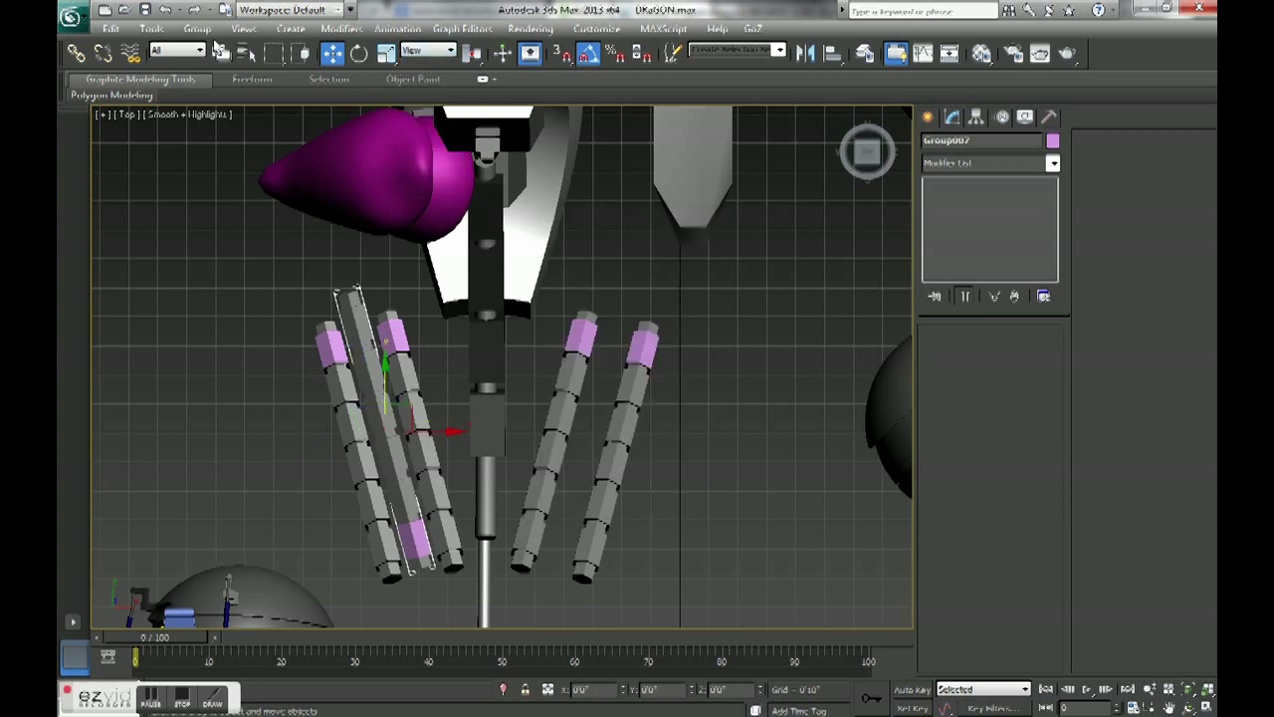
{"action": "left_click", "coordinate": [152, 28]}
{"action": "left_click", "coordinate": [172, 267]}
{"action": "left_click", "coordinate": [604, 391]}
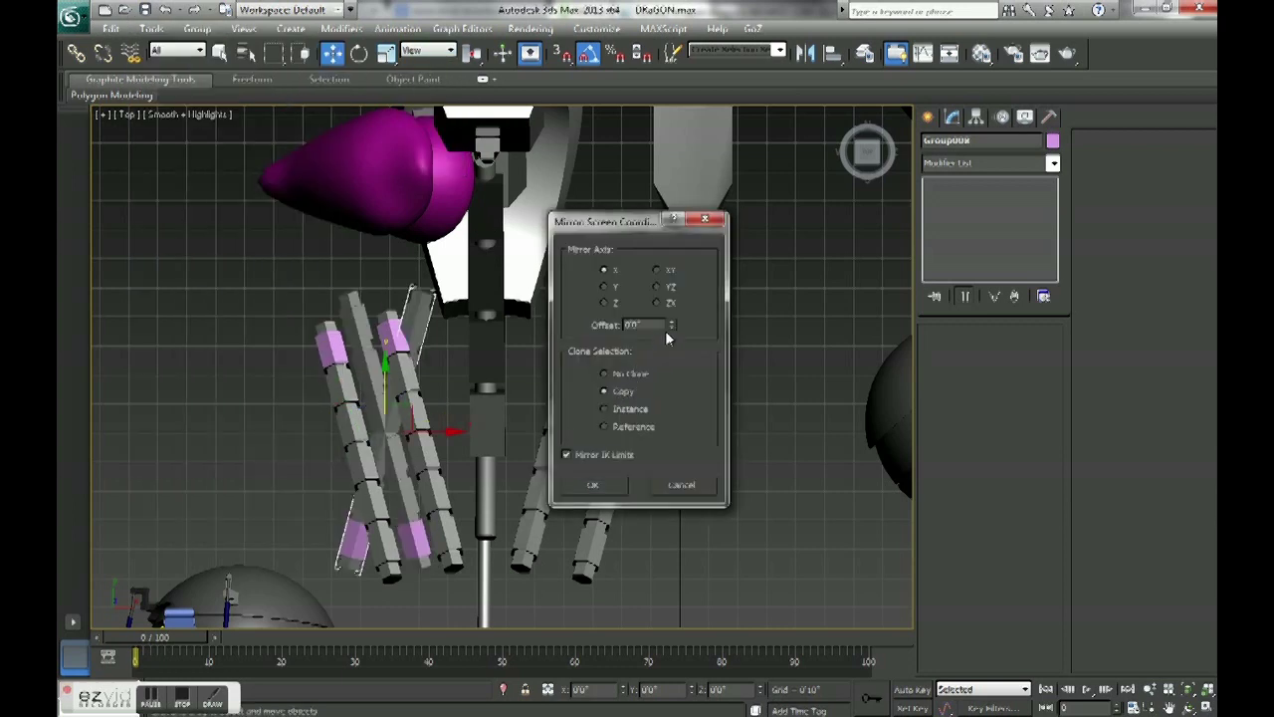
{"action": "left_click_drag", "start_coordinate": [671, 327], "coordinate": [671, 249]}
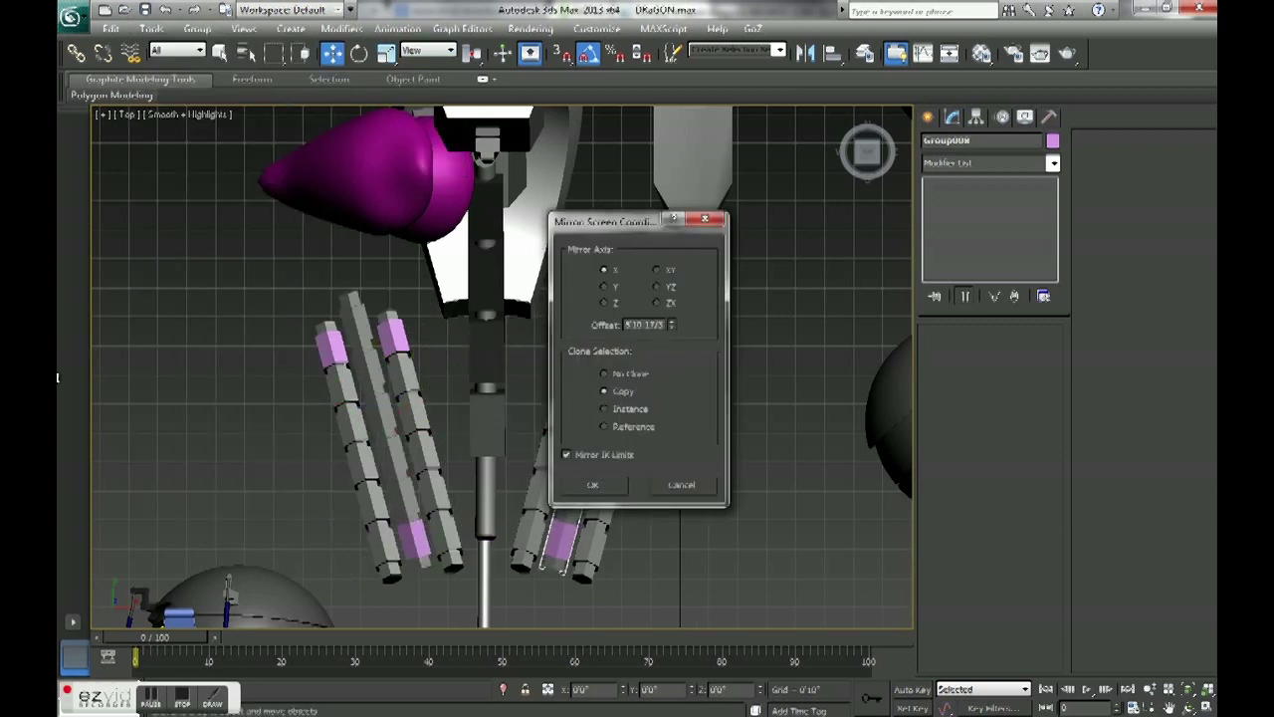
Confirm the mirrored rod copy and select the red-ball block in perspective.
{"action": "left_click", "coordinate": [597, 485]}
{"action": "key", "text": "p"}
{"action": "scroll", "coordinate": [539, 464], "scroll_direction": "down", "scroll_amount": 5}
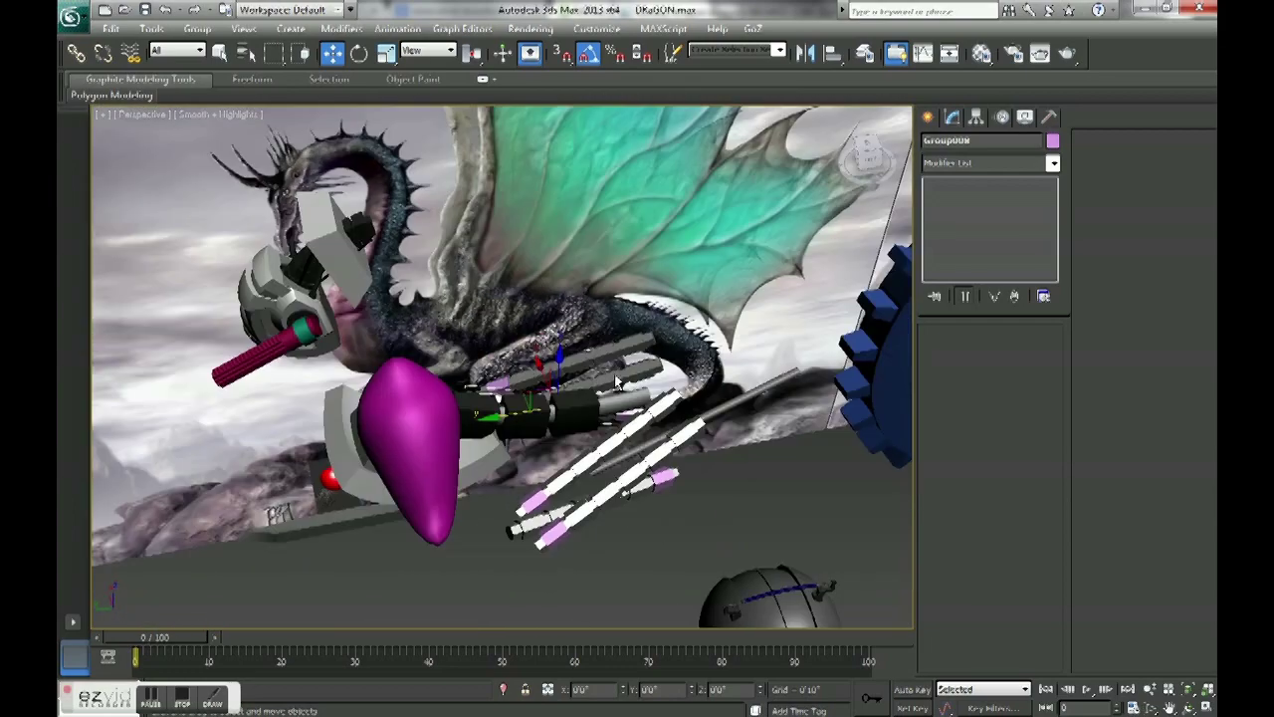
{"action": "mouse_move", "coordinate": [538, 464]}
{"action": "middle_mouse_down", "text": "alt"}
{"action": "mouse_move", "coordinate": [619, 302]}
{"action": "mouse_move", "coordinate": [665, 384]}
{"action": "middle_mouse_up", "text": "alt"}
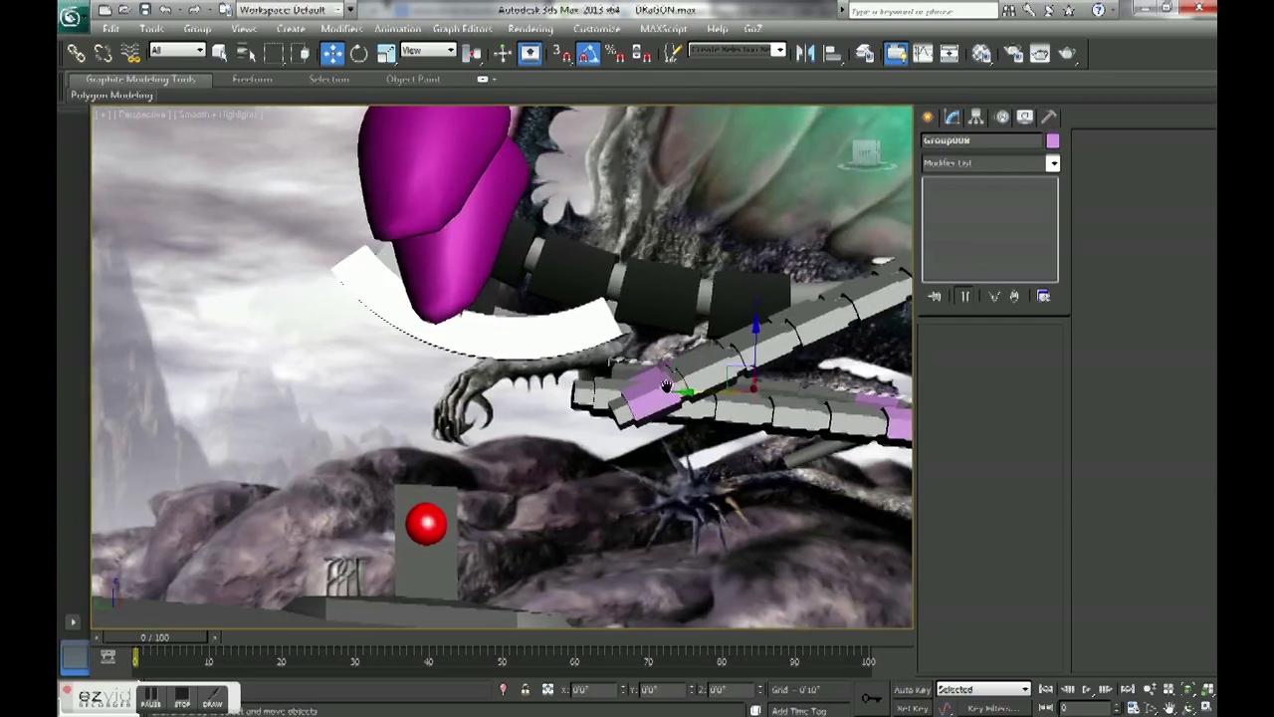
{"action": "scroll", "coordinate": [665, 383], "scroll_direction": "up", "scroll_amount": 5}
{"action": "scroll", "coordinate": [603, 474], "scroll_direction": "down", "scroll_amount": 5}
{"action": "scroll", "coordinate": [602, 474], "scroll_direction": "up", "scroll_amount": 3}
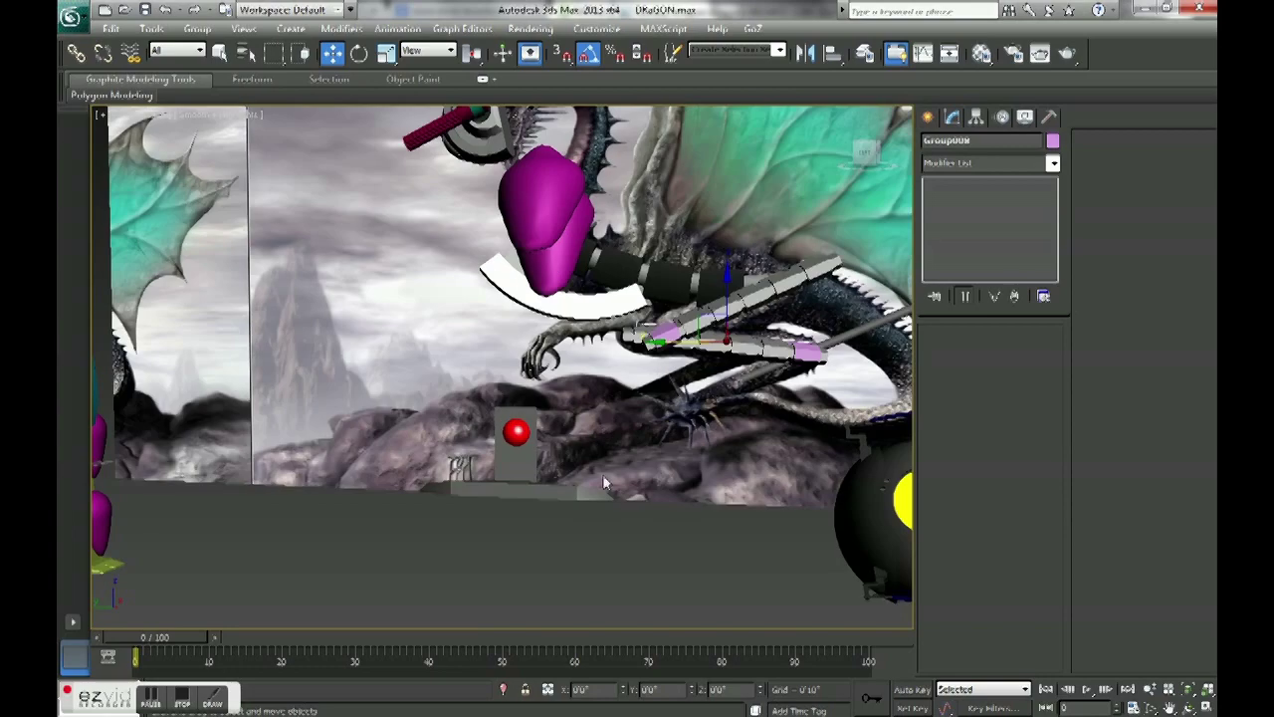
{"action": "left_click", "coordinate": [514, 470]}
{"action": "mouse_move", "coordinate": [433, 388]}
{"action": "middle_mouse_down", "text": "alt"}
{"action": "mouse_move", "coordinate": [558, 374]}
{"action": "mouse_move", "coordinate": [431, 366]}
{"action": "mouse_move", "coordinate": [815, 520]}
{"action": "mouse_move", "coordinate": [705, 478]}
{"action": "middle_mouse_up", "text": "alt"}
Raise the block and red ball in Left view to the leg's end.
{"action": "left_click", "coordinate": [480, 327], "text": "ctrl"}
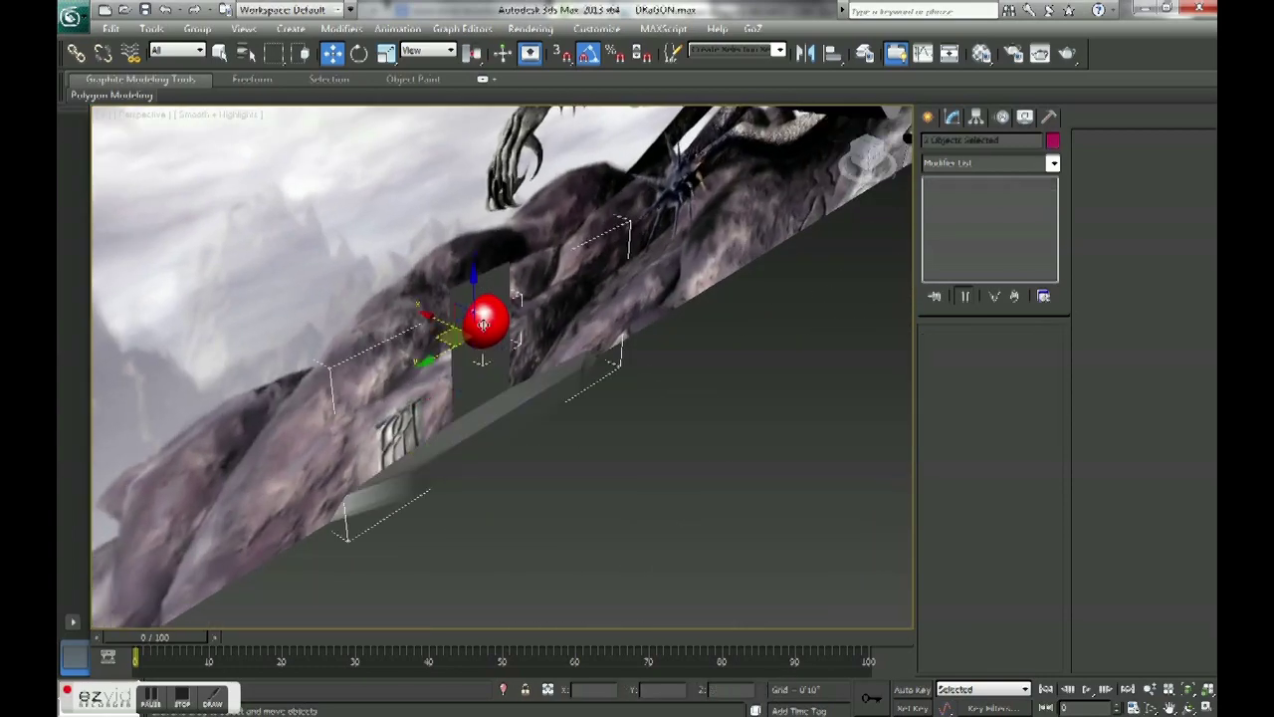
{"action": "middle_click_drag", "start_coordinate": [480, 326], "coordinate": [726, 435], "text": "alt"}
{"action": "key", "text": "l"}
{"action": "left_click_drag", "start_coordinate": [439, 448], "coordinate": [735, 339]}
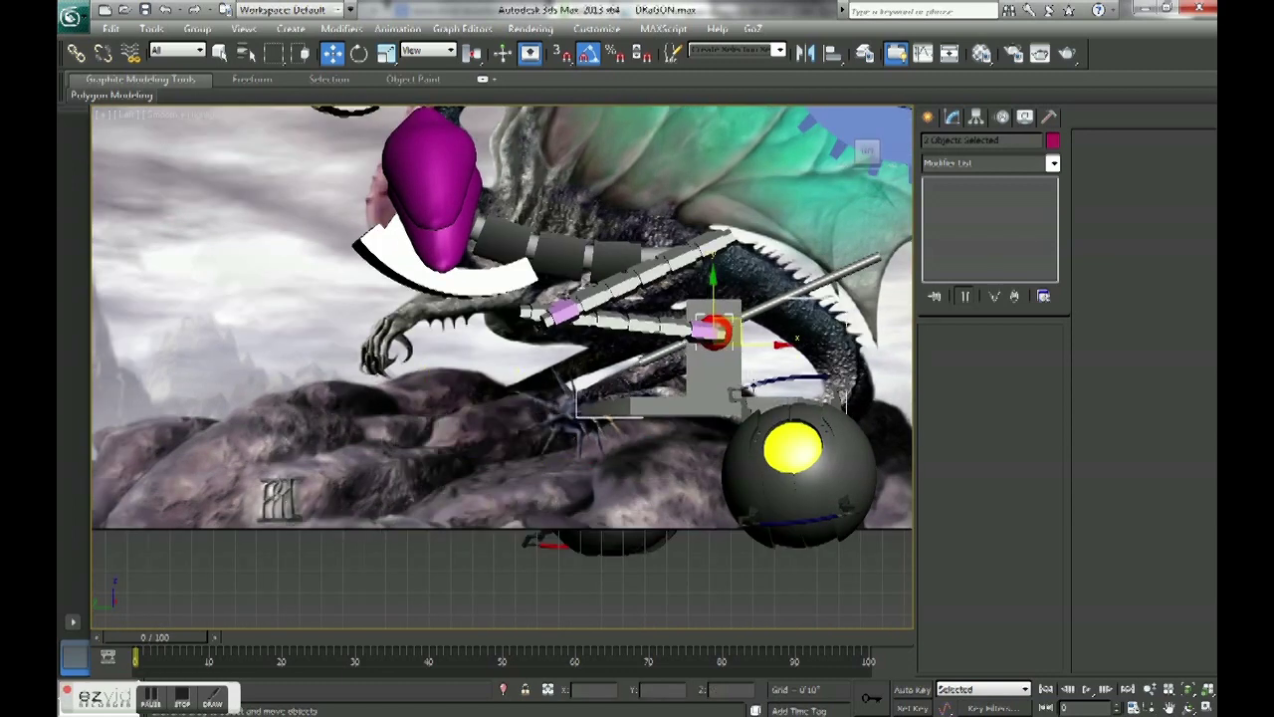
{"action": "middle_click_drag", "start_coordinate": [767, 370], "coordinate": [700, 408], "text": "alt"}
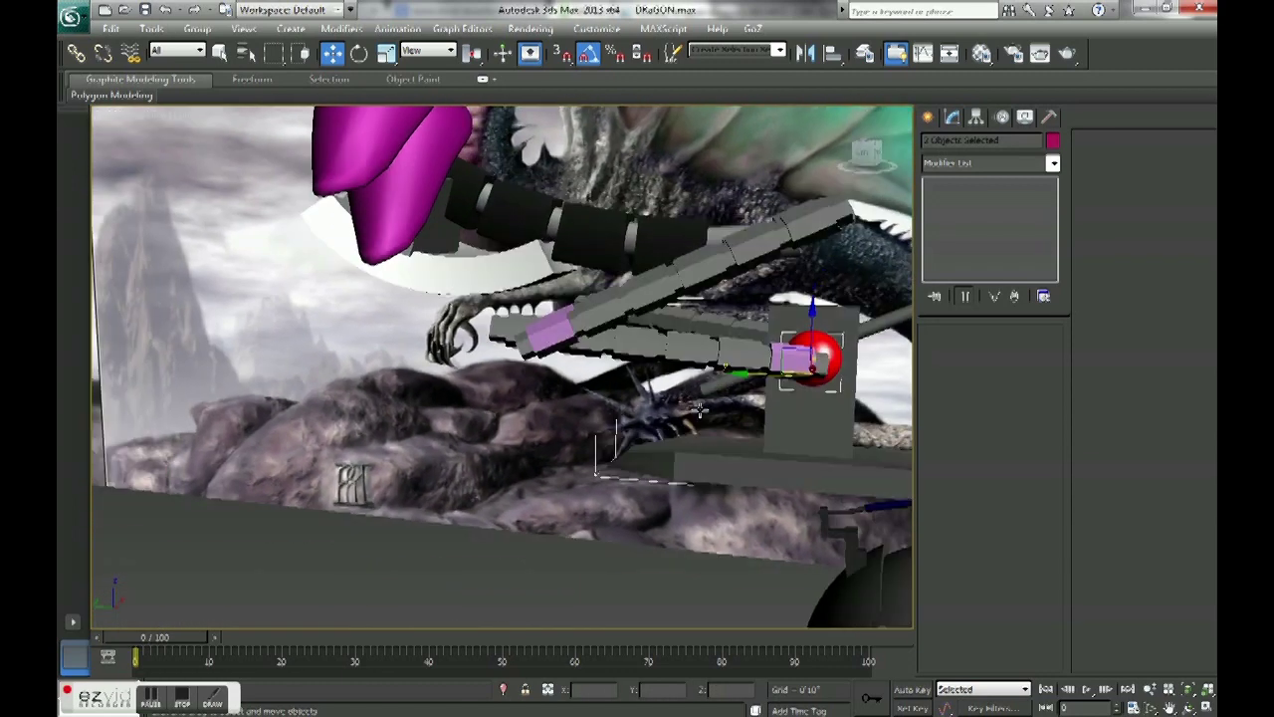
Group the block and ball pieces under the name 'Foot'.
{"action": "left_click", "coordinate": [196, 29]}
{"action": "left_click", "coordinate": [214, 46]}
{"action": "type", "text": "ot"}
{"action": "key", "text": "Return"}
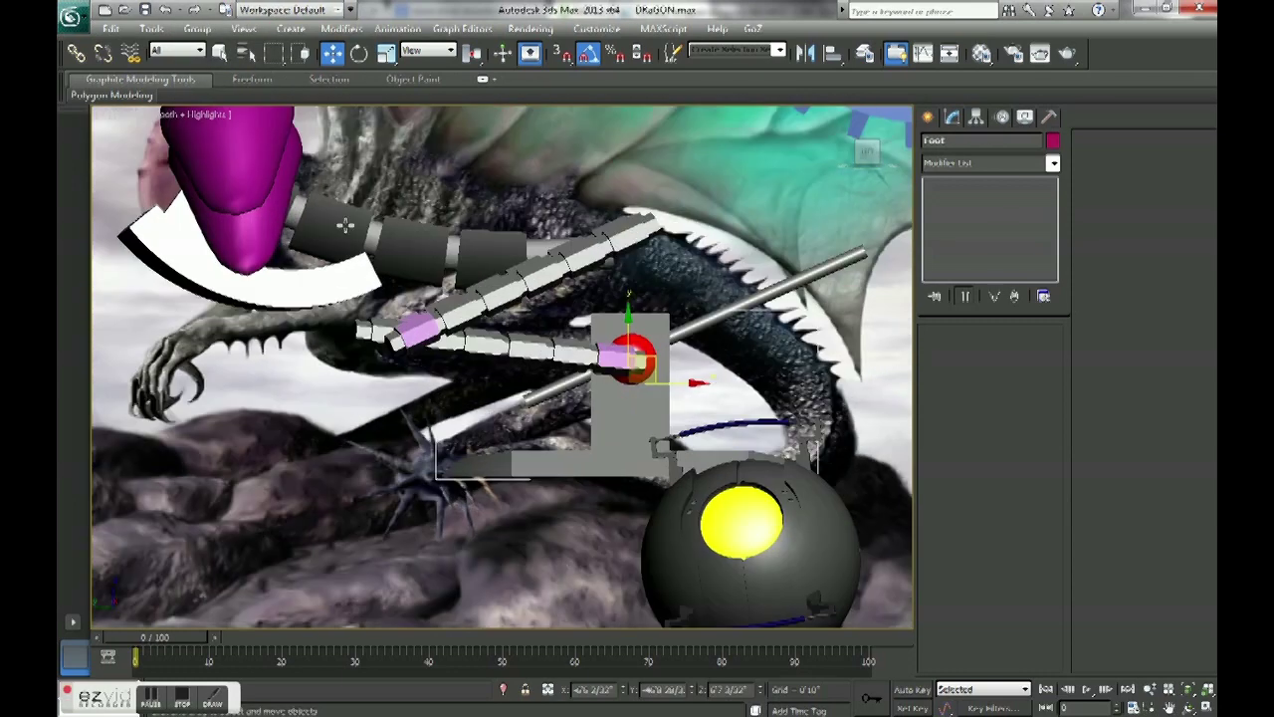
{"action": "left_click", "coordinate": [196, 28]}
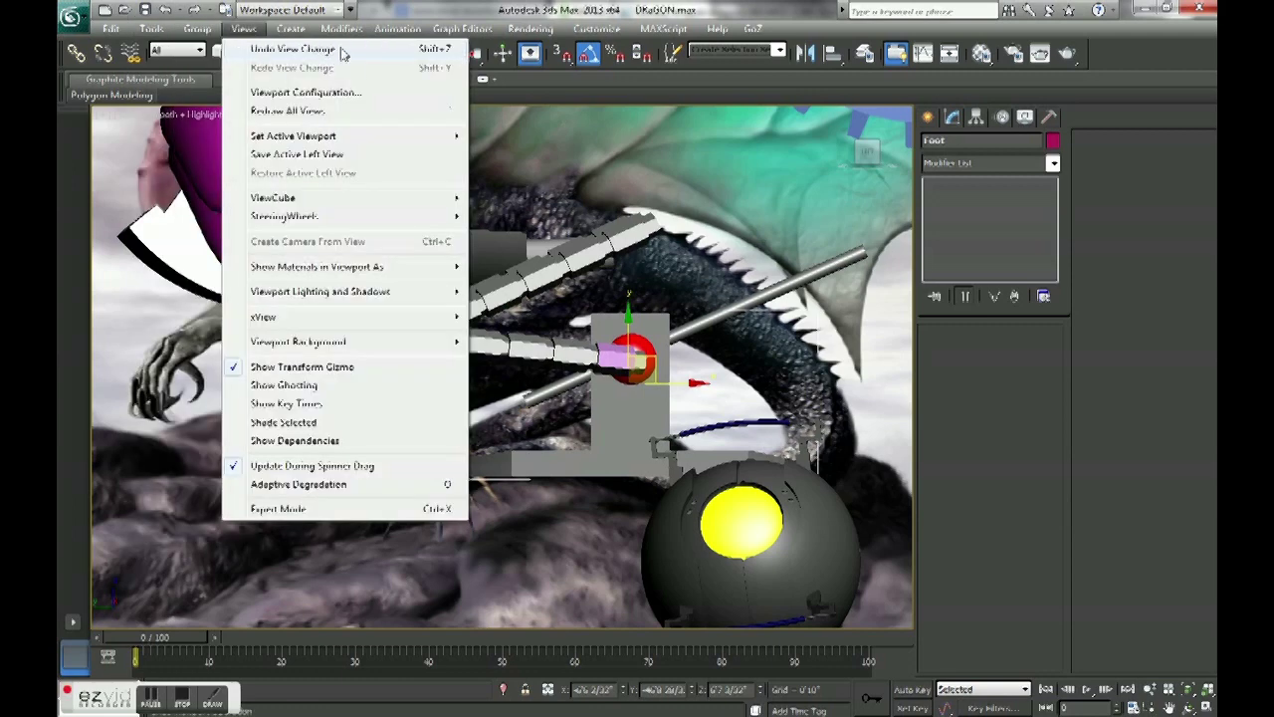
Move the Foot group beneath the left leg rods in Top view.
{"action": "key", "text": "Escape"}
{"action": "key", "text": "r"}
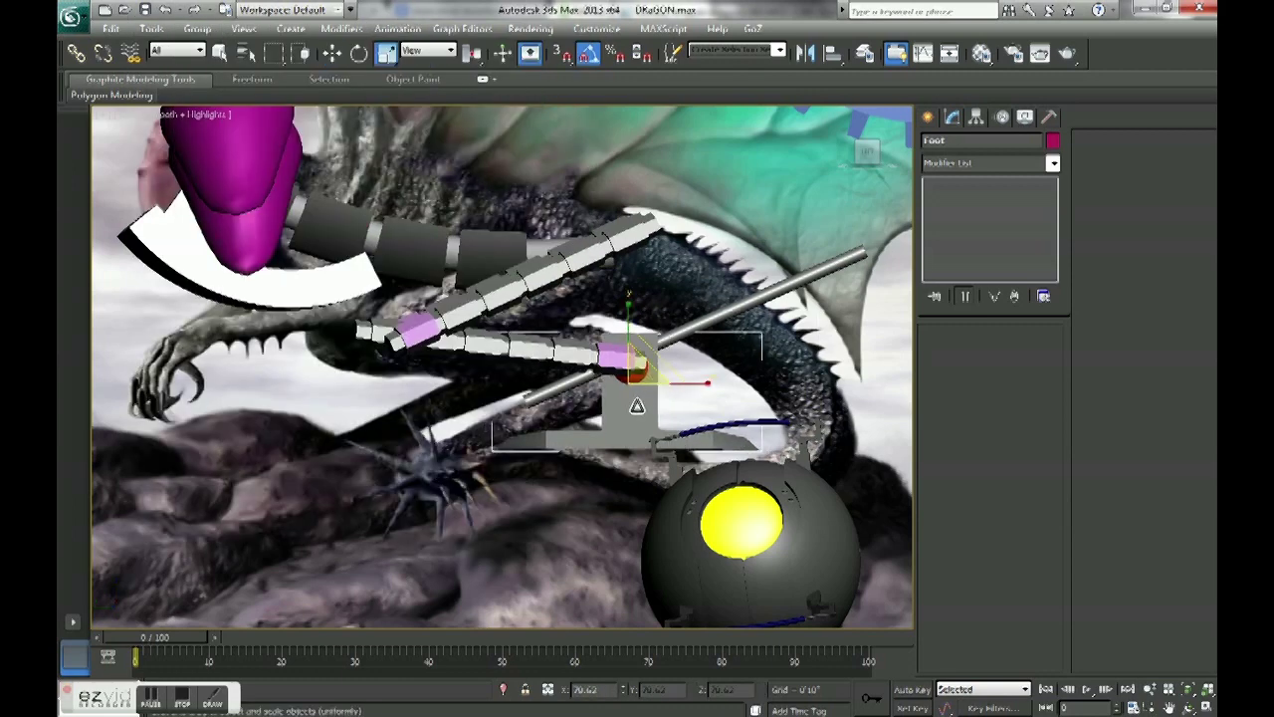
{"action": "key", "text": "t"}
{"action": "left_click", "coordinate": [360, 52]}
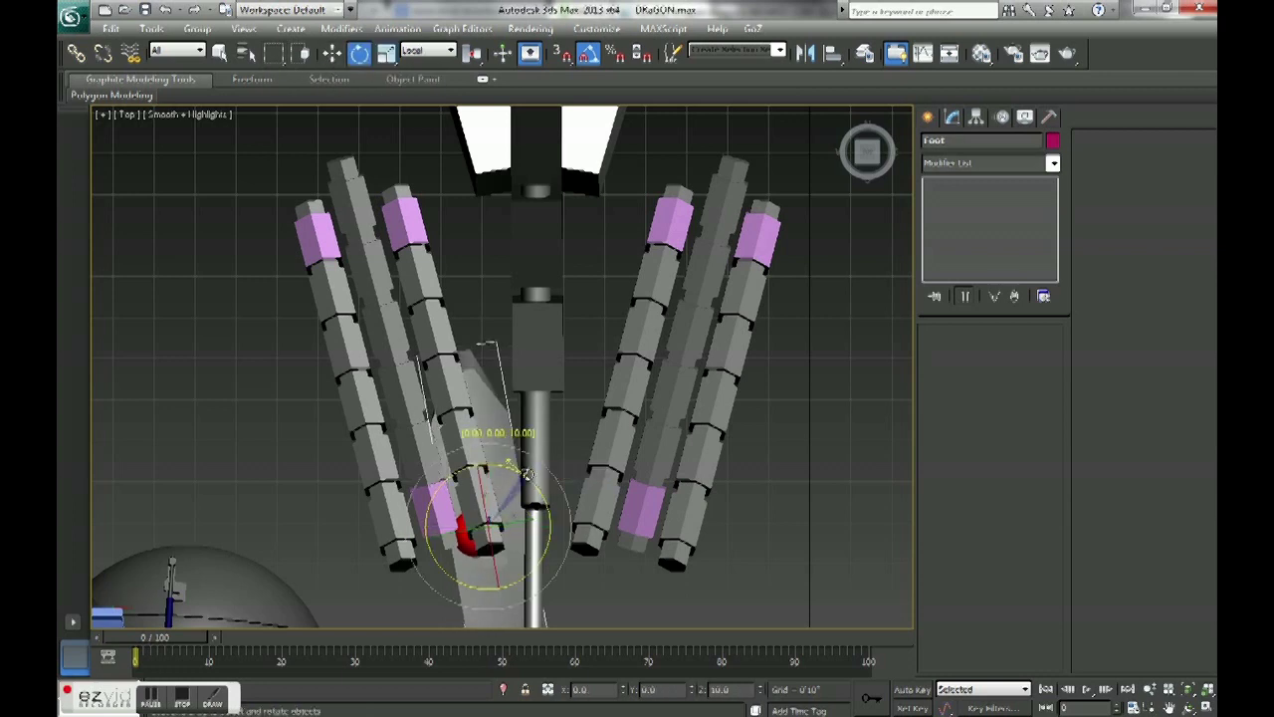
{"action": "key", "text": "w"}
{"action": "left_click_drag", "start_coordinate": [484, 512], "coordinate": [452, 511]}
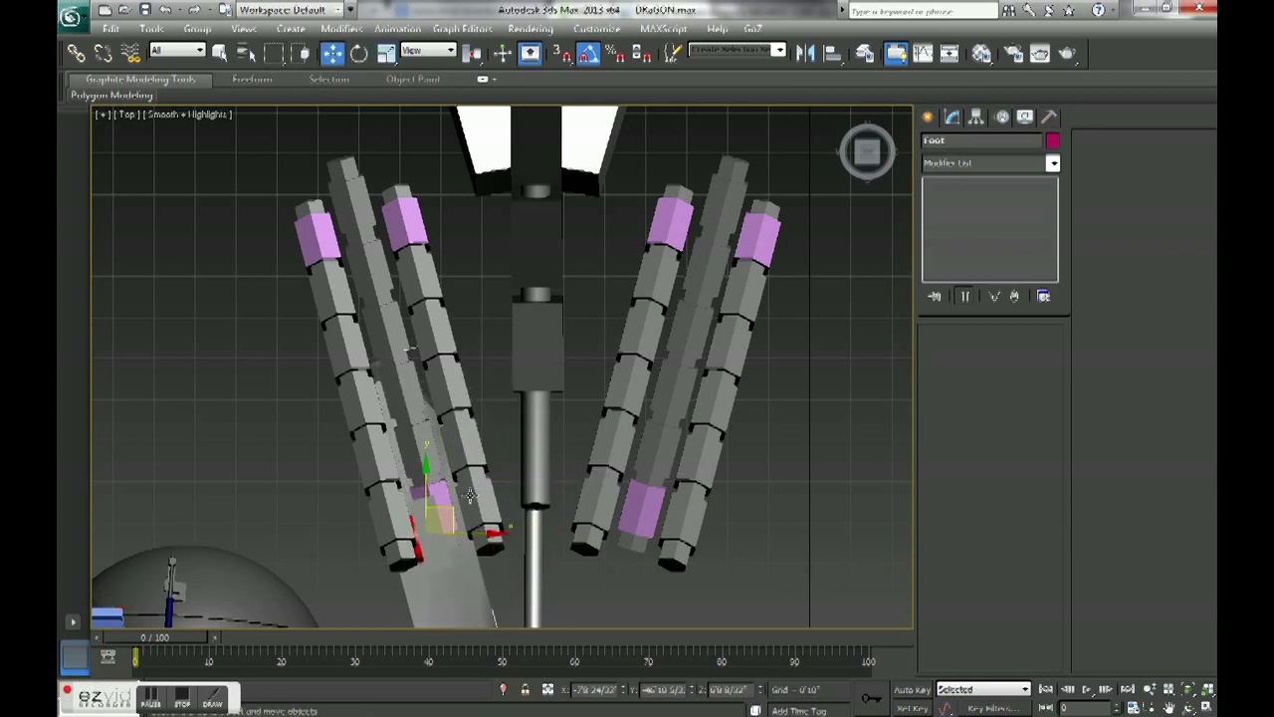
Create mirrored copy Foot001, offset to sit beneath the right rods.
{"action": "left_click", "coordinate": [152, 27]}
{"action": "left_click", "coordinate": [170, 265]}
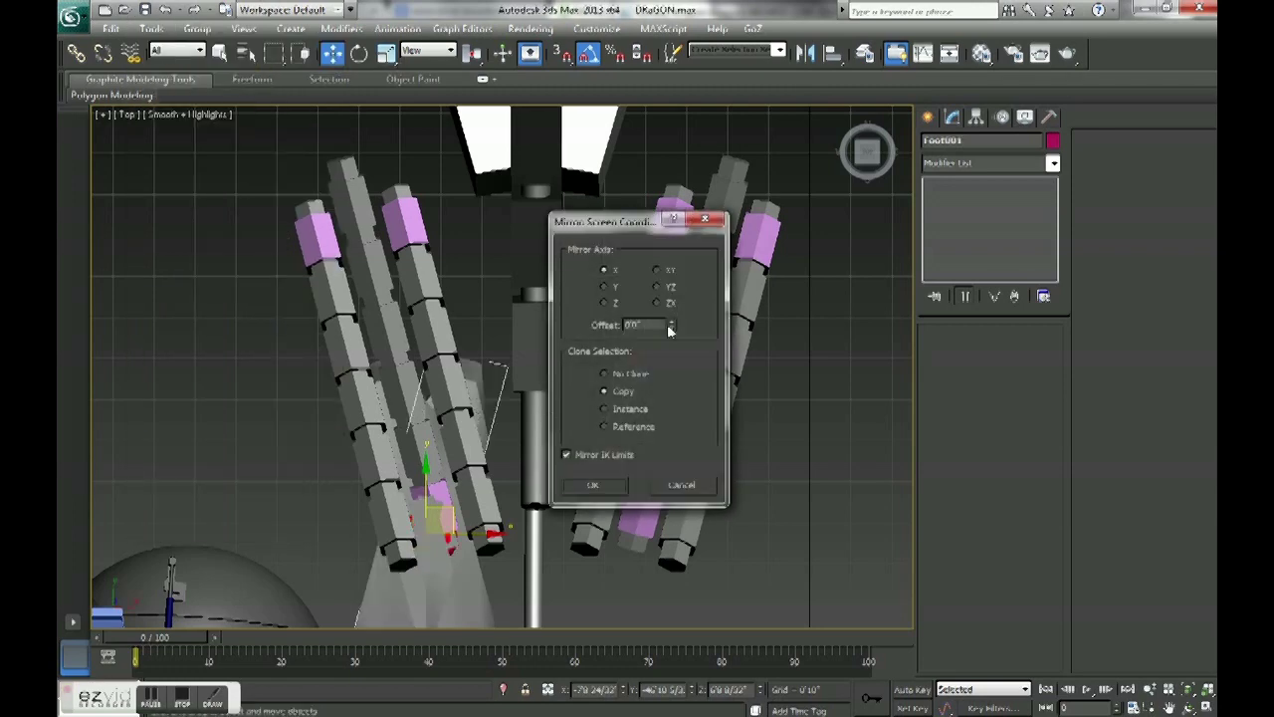
{"action": "left_click_drag", "start_coordinate": [671, 325], "coordinate": [672, 298]}
{"action": "left_click_drag", "start_coordinate": [581, 670], "coordinate": [598, 231]}
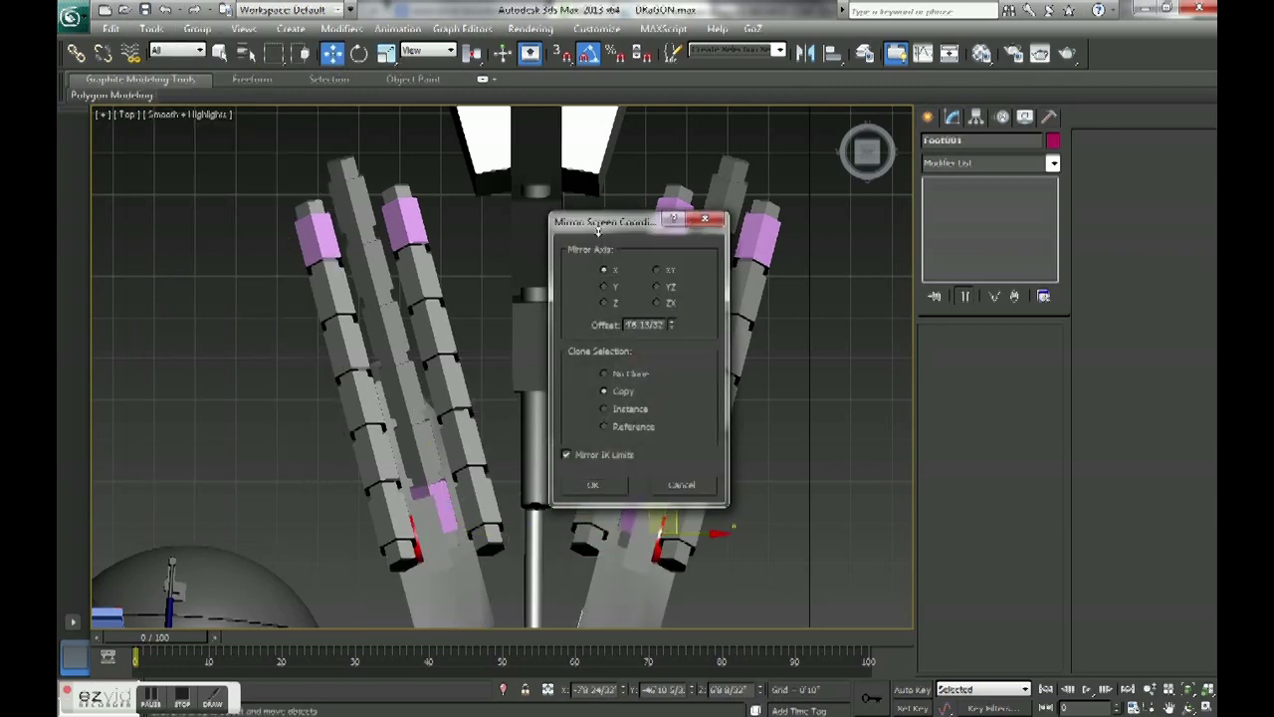
{"action": "left_click", "coordinate": [593, 485]}
{"action": "key", "text": "p"}
{"action": "mouse_move", "coordinate": [597, 448]}
{"action": "middle_mouse_down", "text": "alt"}
{"action": "mouse_move", "coordinate": [558, 326]}
{"action": "mouse_move", "coordinate": [558, 418]}
{"action": "mouse_move", "coordinate": [617, 397]}
{"action": "middle_mouse_up", "text": "alt"}
Rotate the long central rod to point left and move it up along the tail.
{"action": "left_click", "coordinate": [558, 418]}
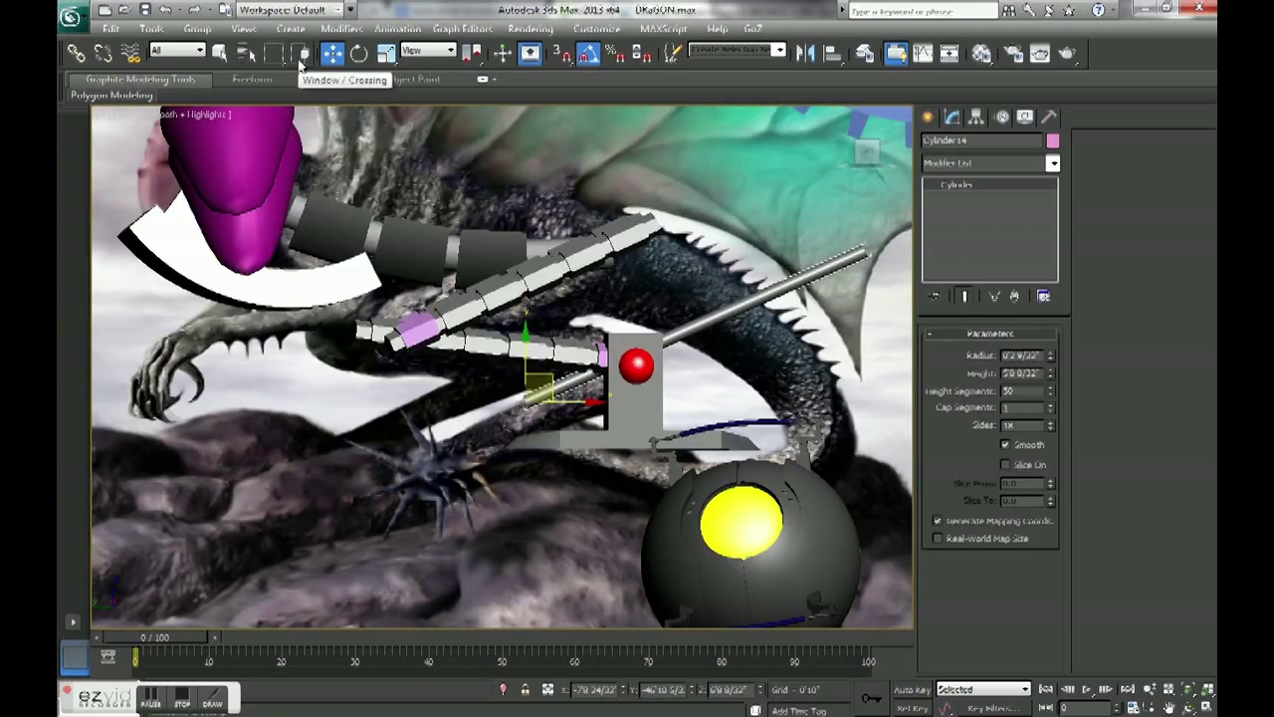
{"action": "left_click", "coordinate": [358, 53]}
{"action": "left_click_drag", "start_coordinate": [538, 349], "coordinate": [432, 311]}
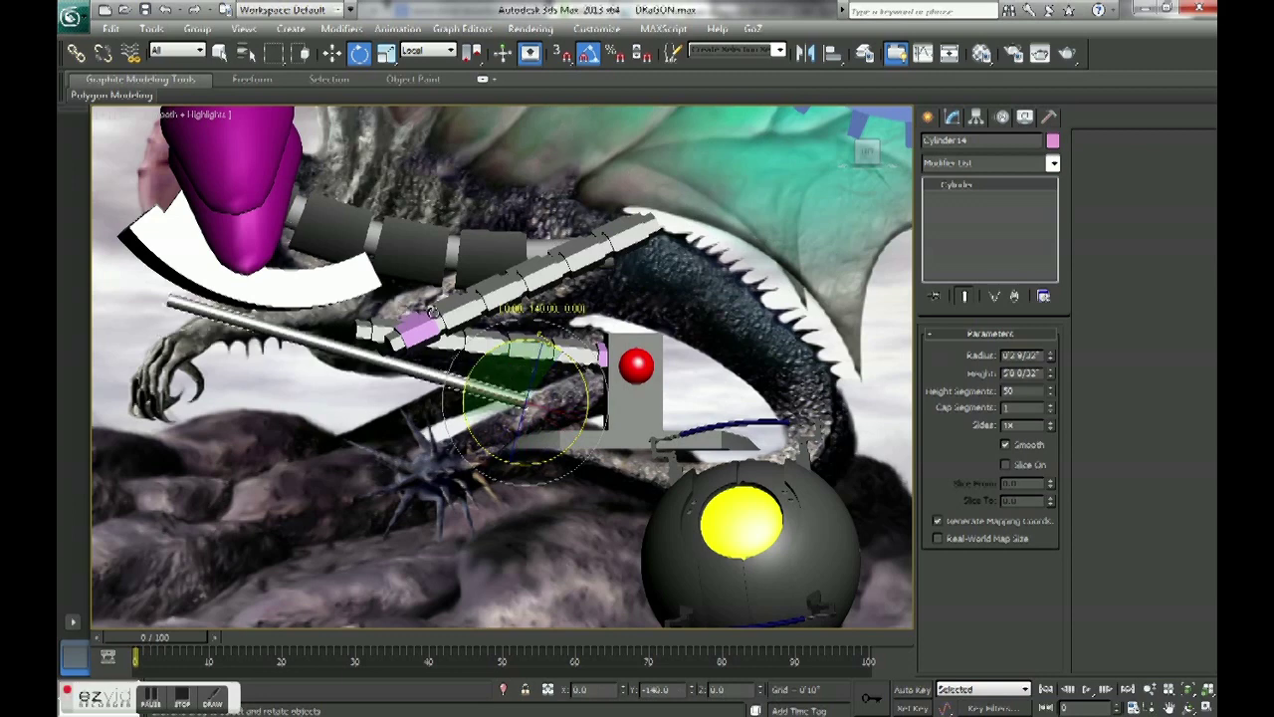
{"action": "key", "text": "w"}
{"action": "left_click_drag", "start_coordinate": [546, 381], "coordinate": [662, 198]}
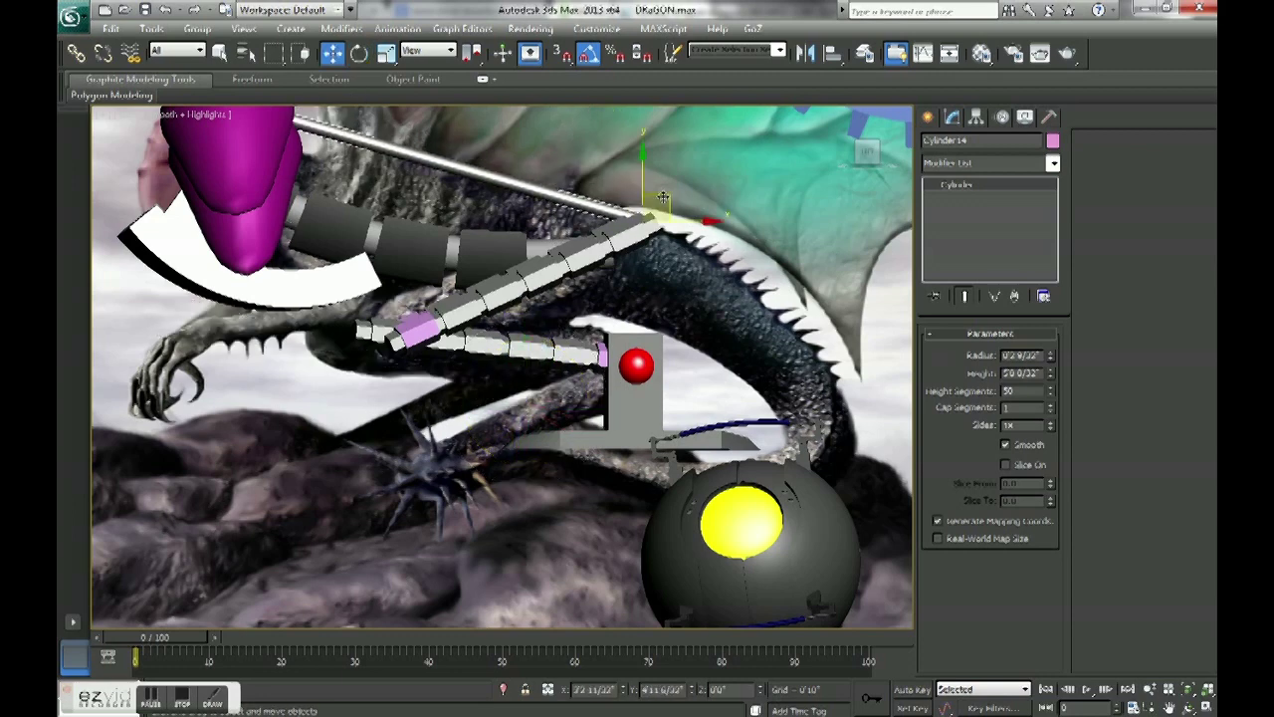
{"action": "left_click", "coordinate": [360, 54]}
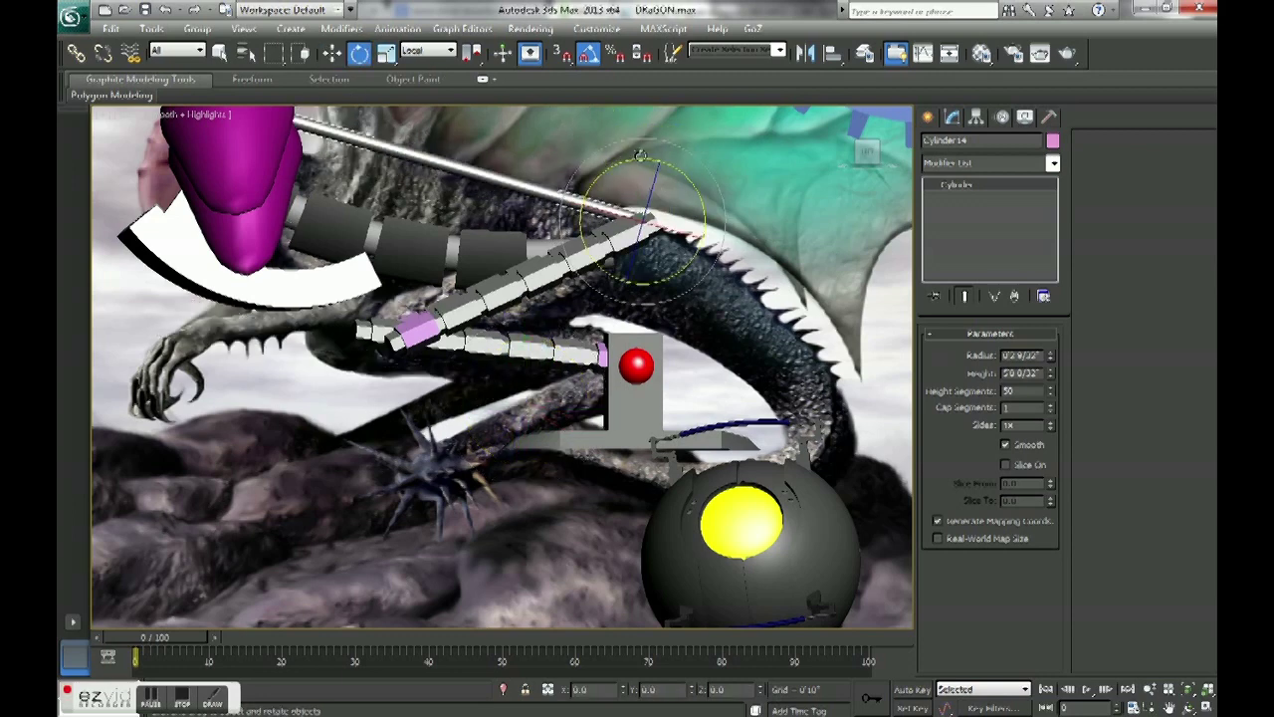
{"action": "middle_click_drag", "start_coordinate": [640, 156], "coordinate": [586, 360], "text": "alt"}
Rotate-clone the rod as Cylinder107 and nudge the copy slightly left.
{"action": "key", "text": "t"}
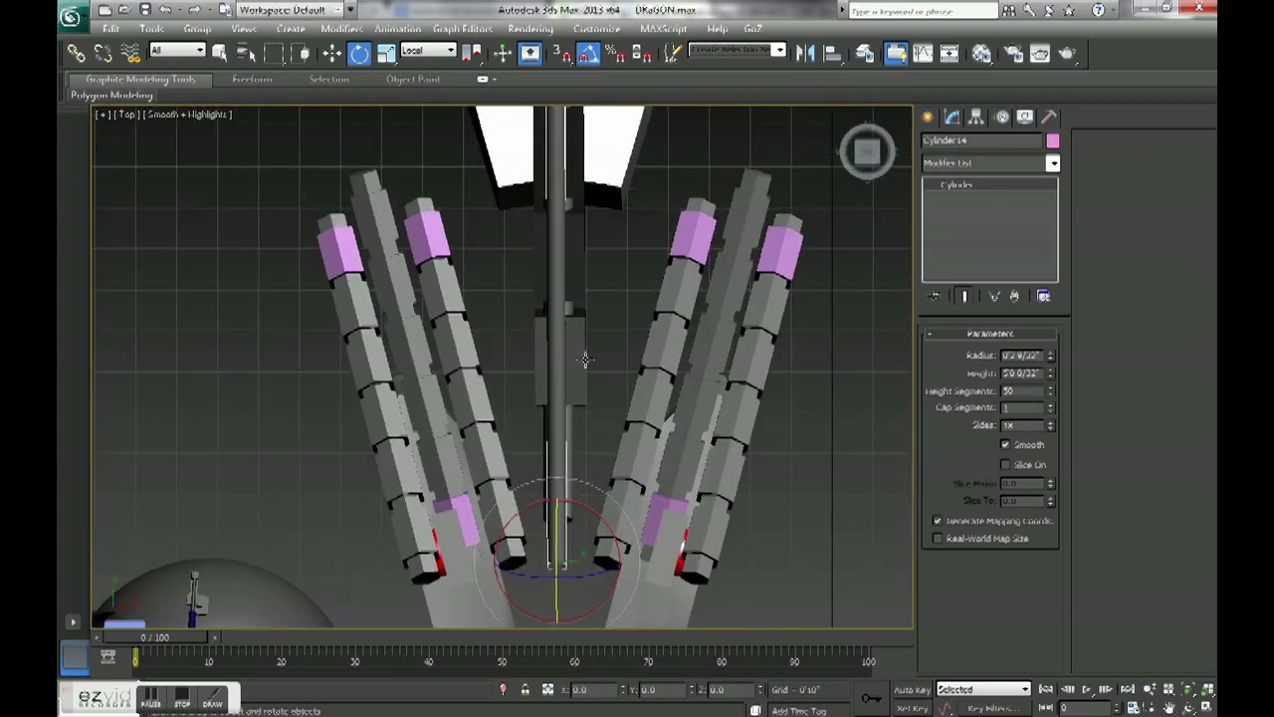
{"action": "scroll", "coordinate": [586, 361], "scroll_direction": "down", "scroll_amount": 3}
{"action": "key", "text": "w"}
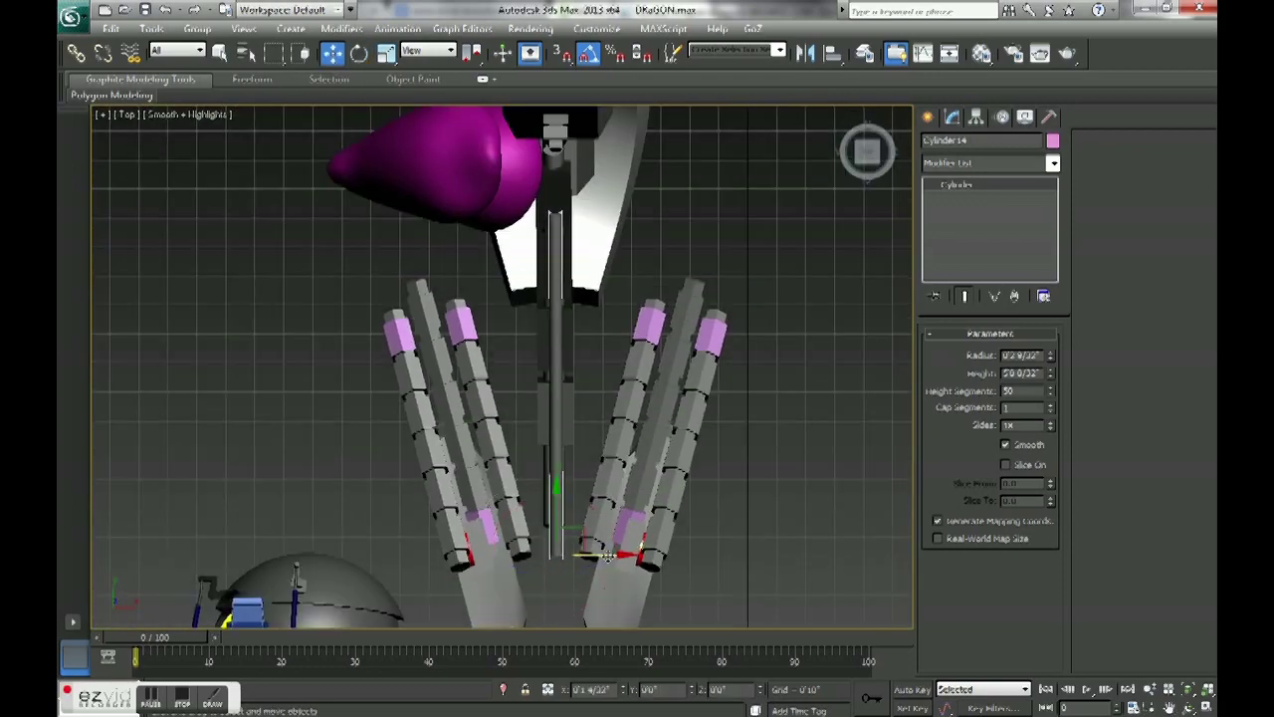
{"action": "left_click_drag", "start_coordinate": [608, 555], "coordinate": [606, 556]}
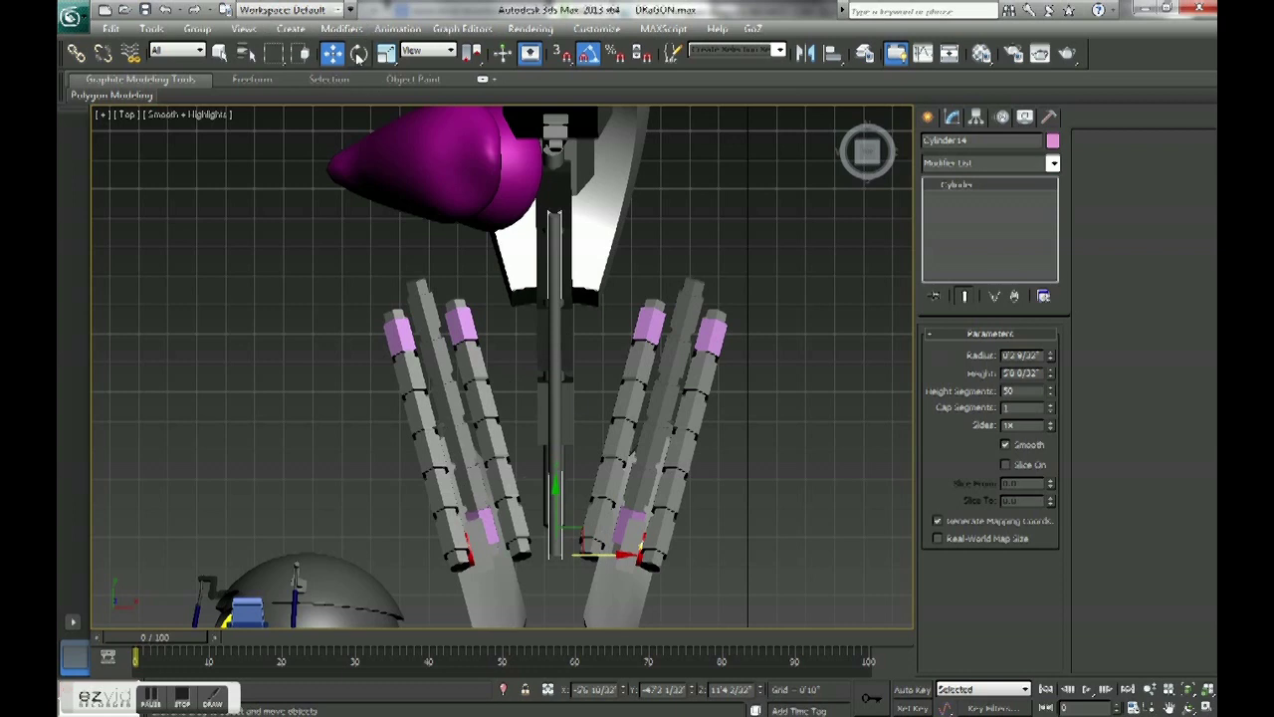
{"action": "key", "text": "e"}
{"action": "left_click_drag", "start_coordinate": [585, 505], "coordinate": [583, 458], "text": "shift"}
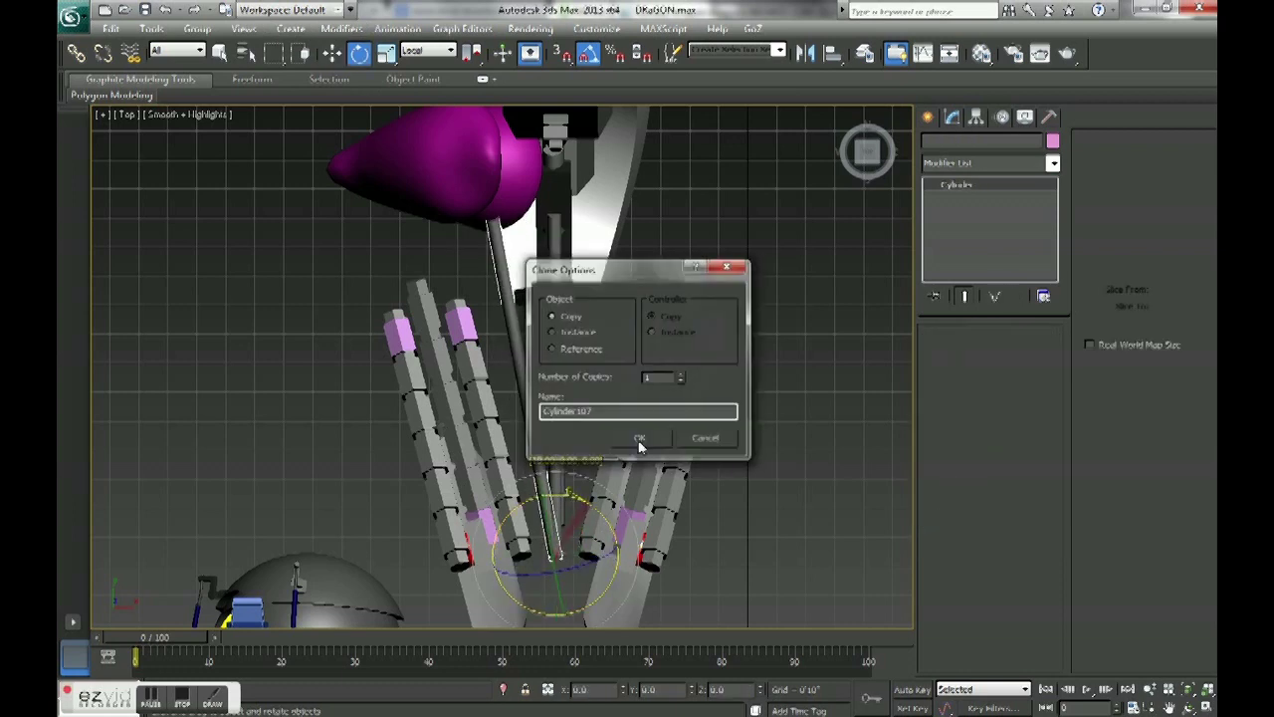
{"action": "left_click", "coordinate": [640, 439]}
{"action": "key", "text": "w"}
{"action": "left_click_drag", "start_coordinate": [595, 559], "coordinate": [581, 555]}
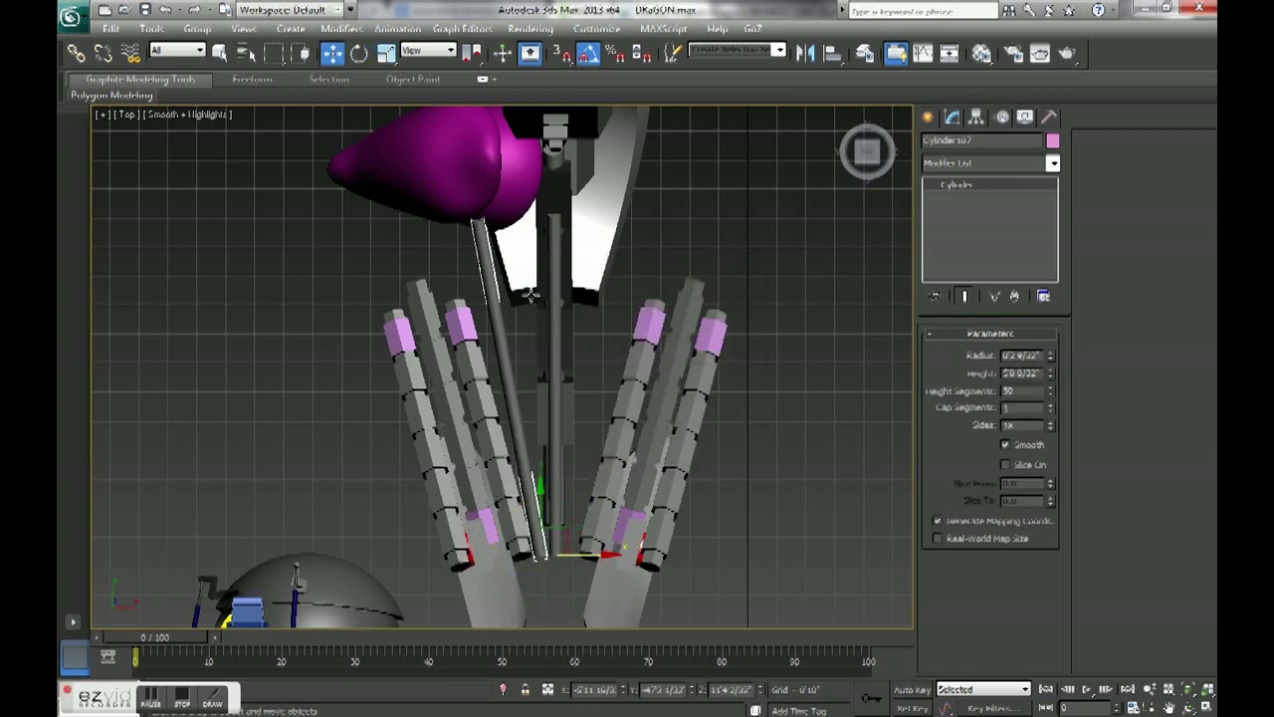
{"action": "left_click", "coordinate": [197, 28]}
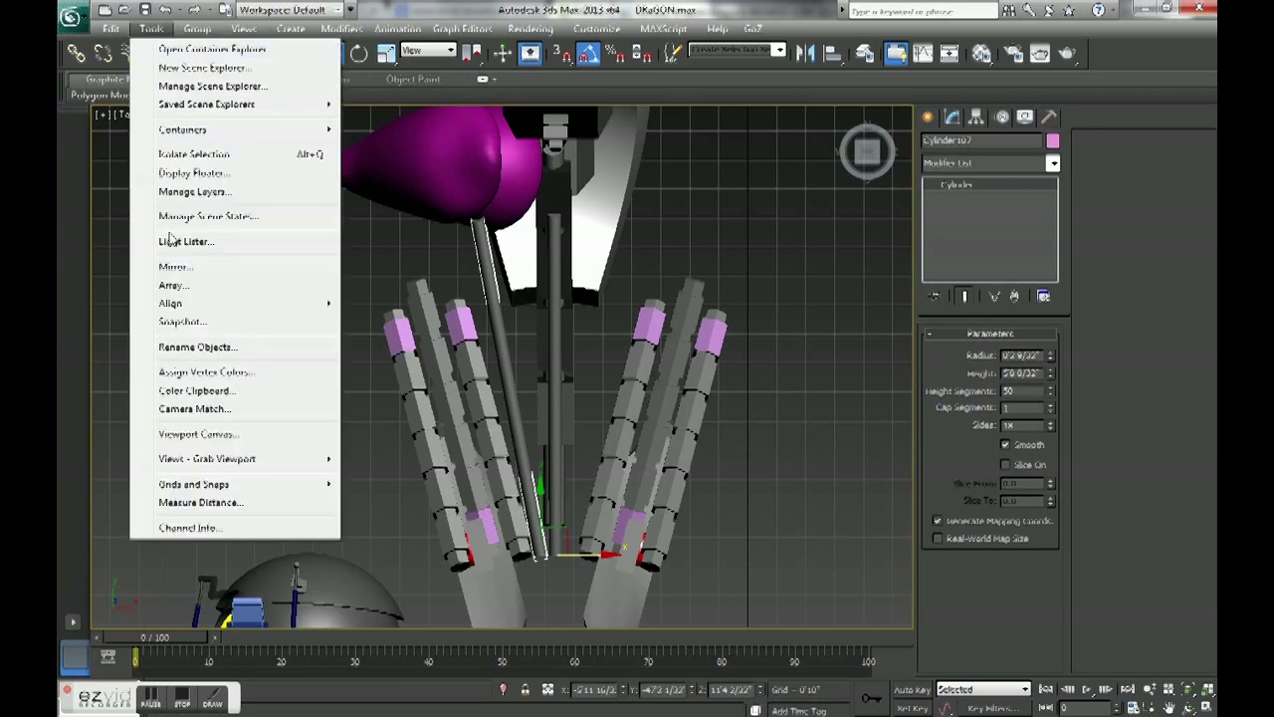
Mirror the tilted rod as a copy onto the right side.
{"action": "left_click", "coordinate": [199, 264]}
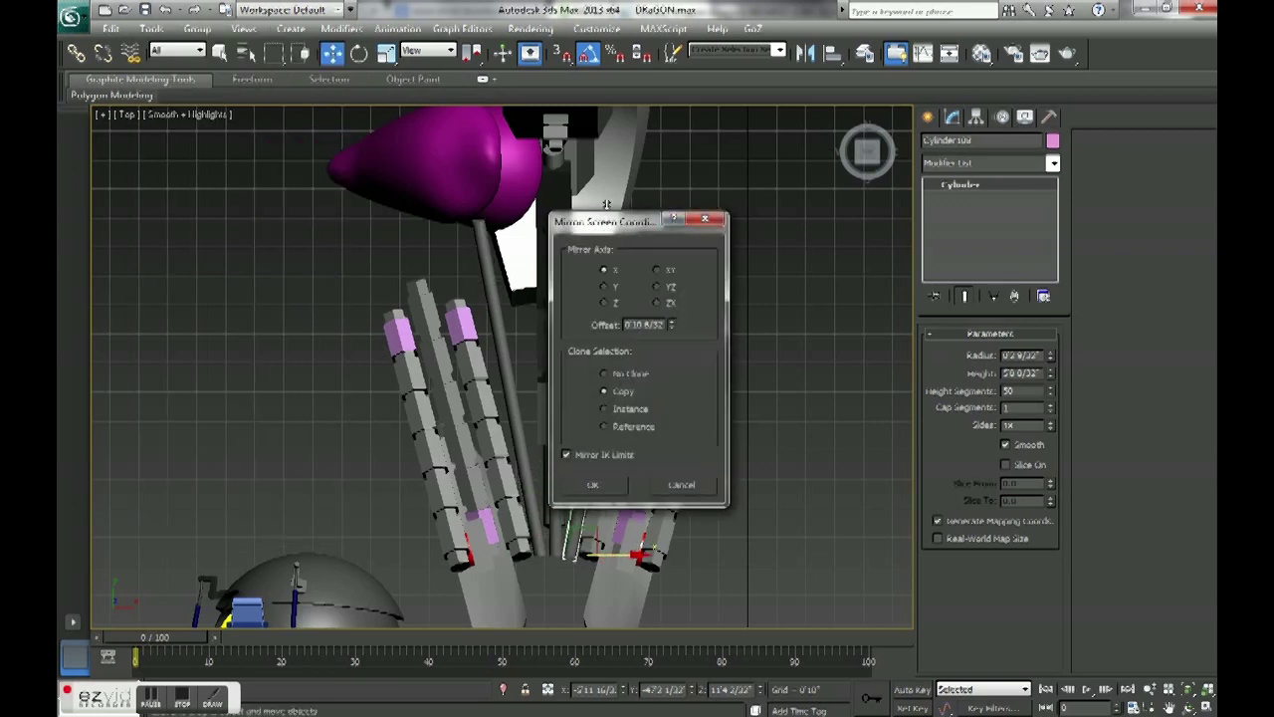
{"action": "left_click", "coordinate": [599, 486]}
{"action": "left_click", "coordinate": [468, 149]}
Mirror-copy the left magenta cone, offsetting the copy onto the right side.
{"action": "left_click", "coordinate": [198, 28]}
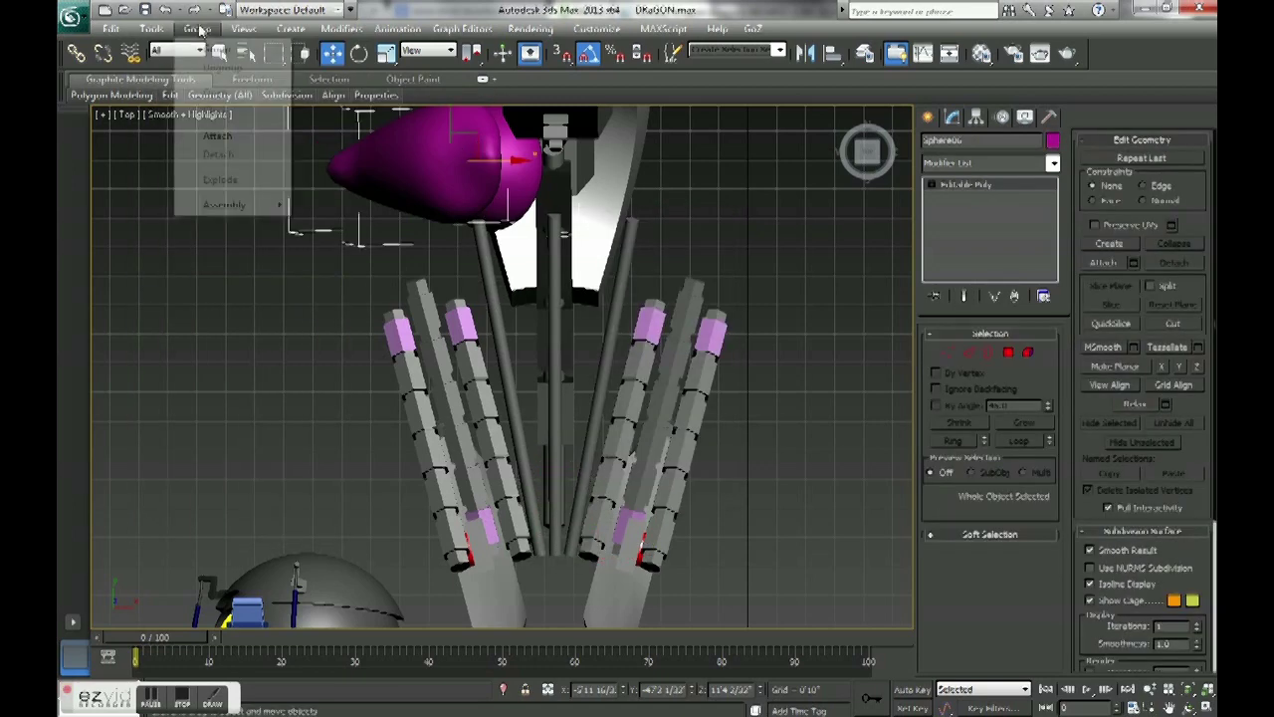
{"action": "left_click", "coordinate": [214, 265]}
{"action": "left_click_drag", "start_coordinate": [671, 325], "coordinate": [673, 219]}
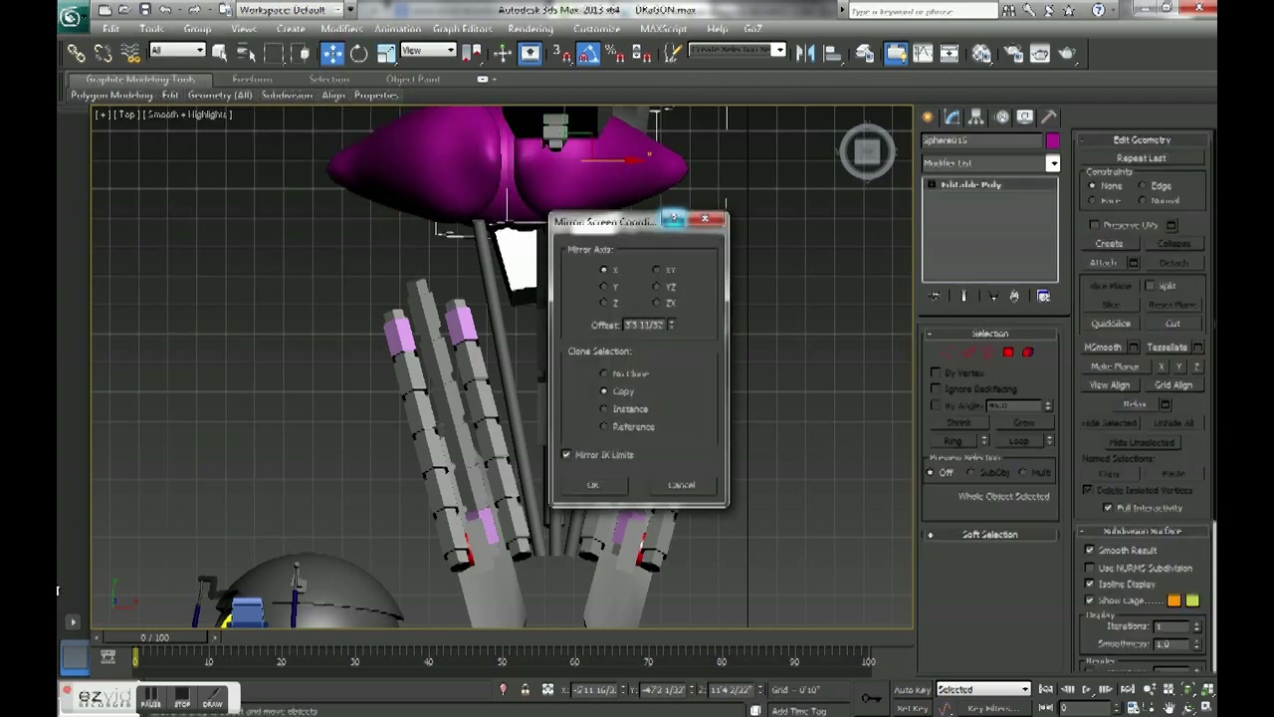
{"action": "left_click_drag", "start_coordinate": [673, 219], "coordinate": [98, 256]}
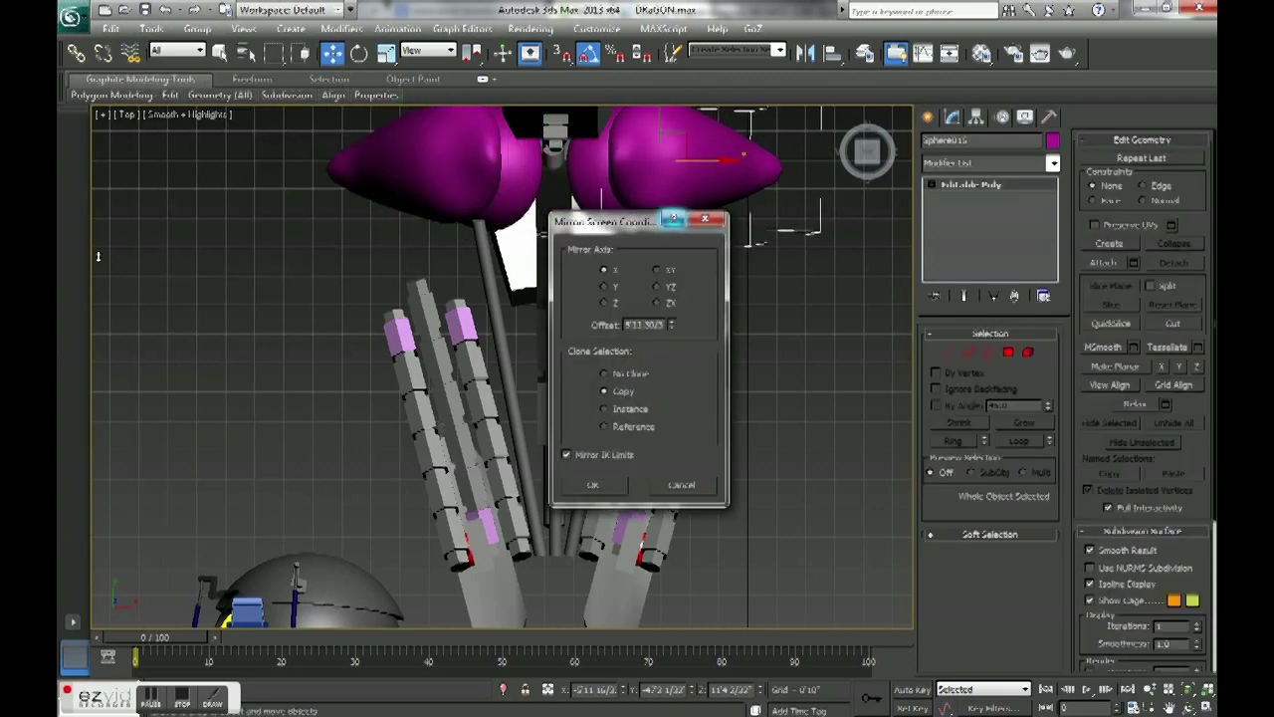
{"action": "left_click_drag", "start_coordinate": [590, 235], "coordinate": [204, 268]}
{"action": "left_click_drag", "start_coordinate": [287, 356], "coordinate": [287, 338]}
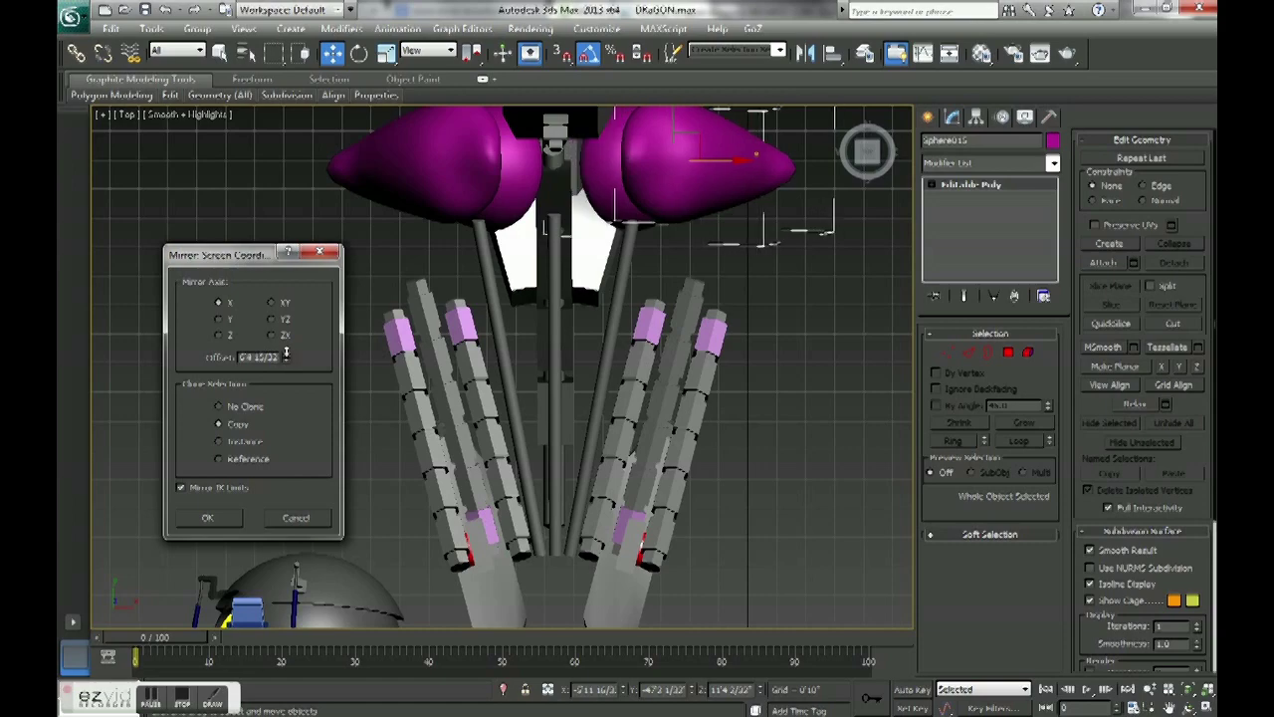
{"action": "left_click", "coordinate": [207, 517]}
{"action": "key", "text": "p"}
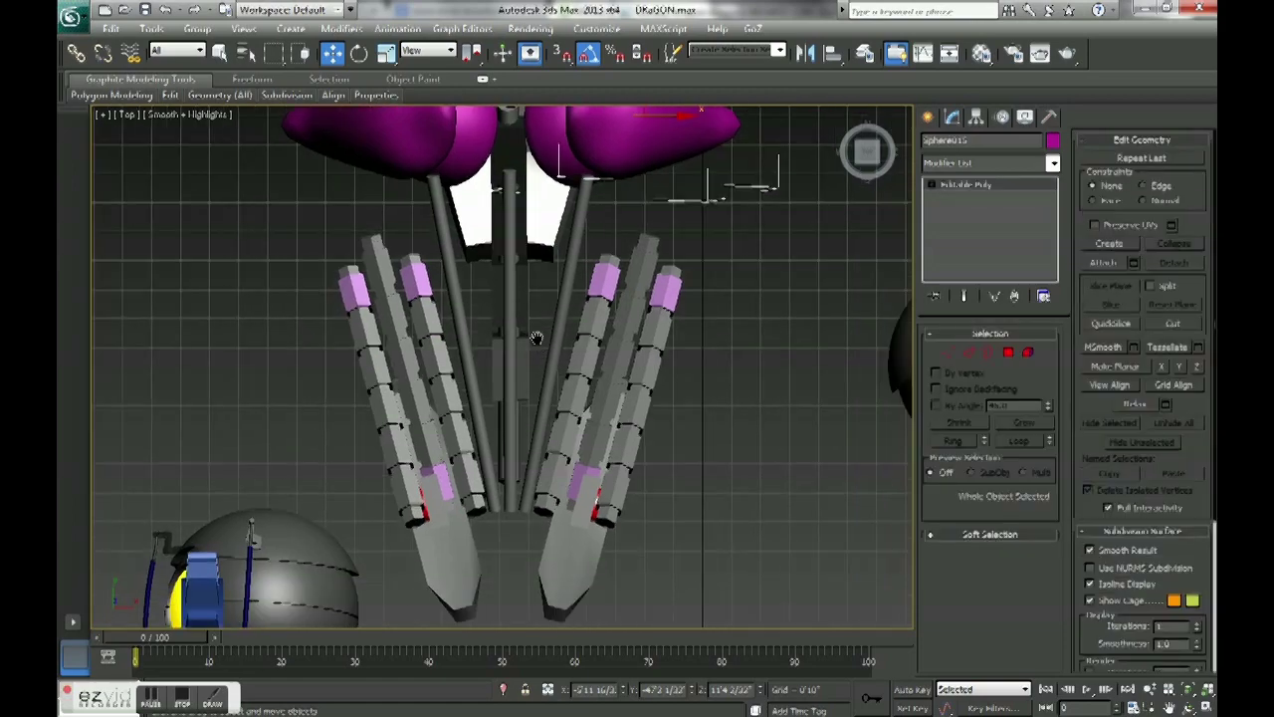
Tilt rod Cylinder14 toward the magenta piece and increase its height to reach inside.
{"action": "middle_click_drag", "start_coordinate": [492, 316], "coordinate": [639, 367], "text": "alt"}
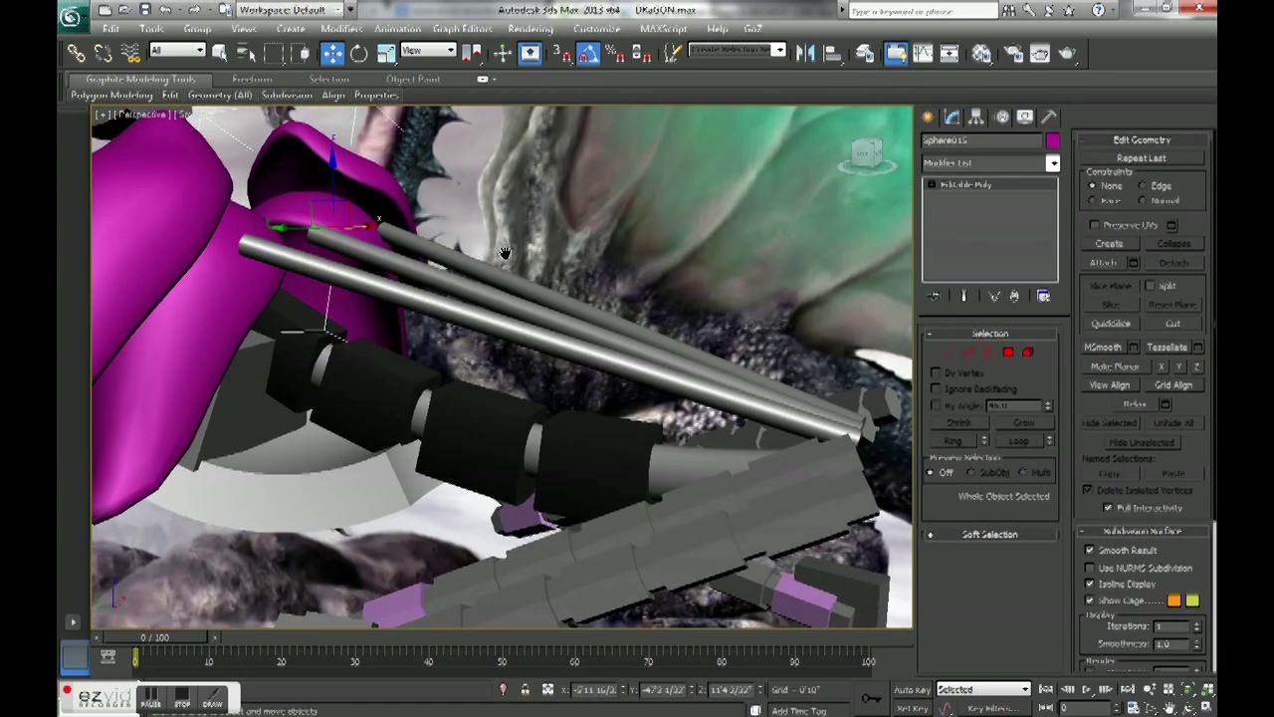
{"action": "left_click", "coordinate": [639, 366]}
{"action": "key", "text": "e"}
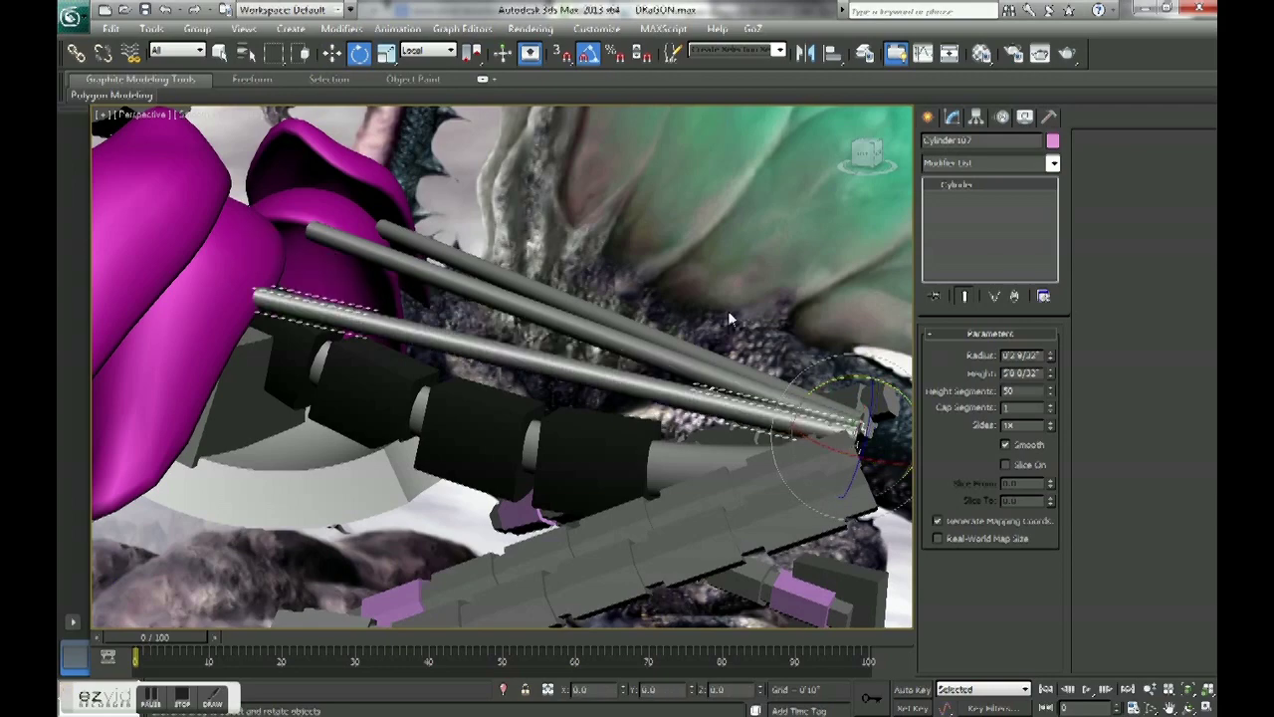
{"action": "left_click_drag", "start_coordinate": [826, 380], "coordinate": [704, 342]}
{"action": "key", "text": "z"}
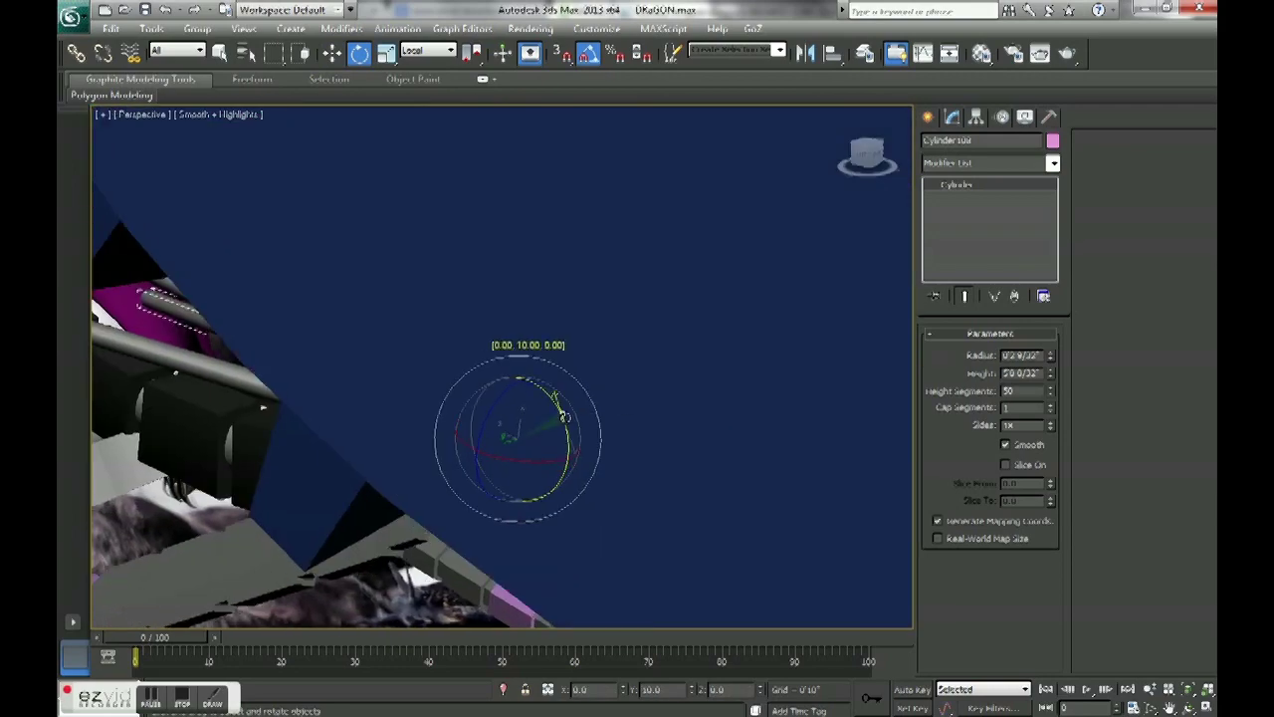
{"action": "middle_click_drag", "start_coordinate": [564, 417], "coordinate": [341, 349], "text": "alt"}
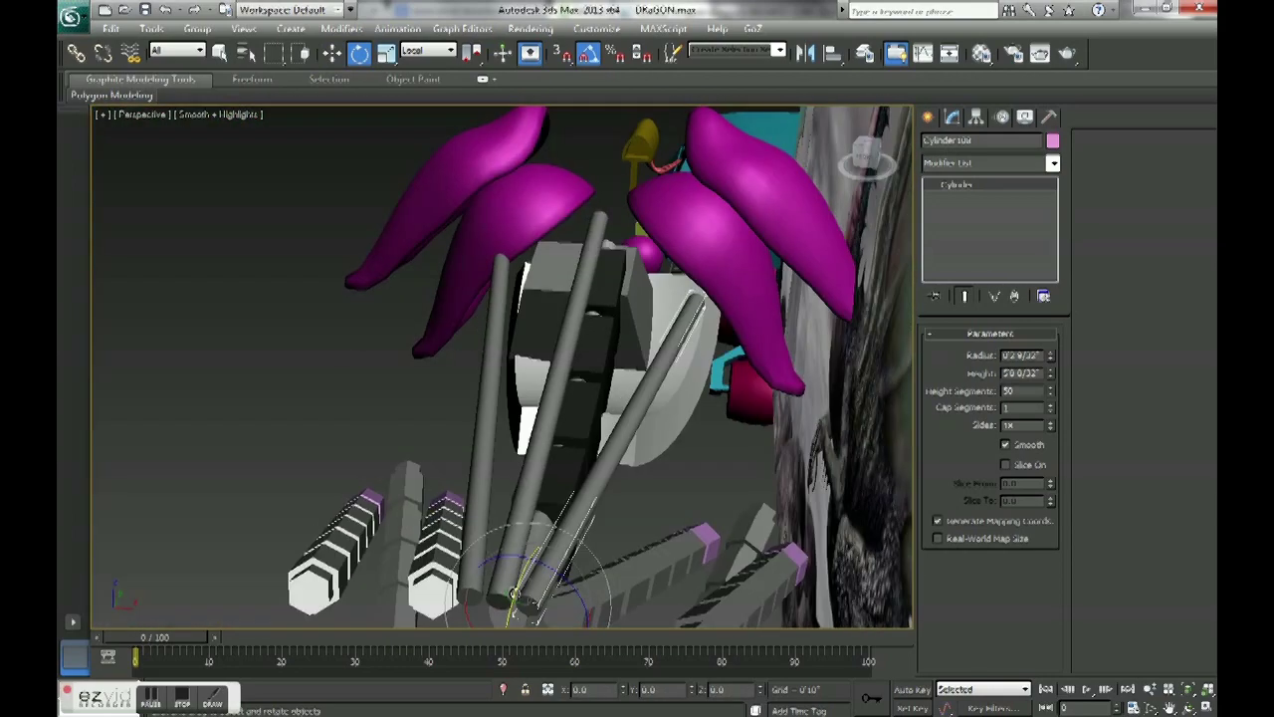
{"action": "left_click_drag", "start_coordinate": [513, 596], "coordinate": [468, 333]}
{"action": "key", "text": "z"}
{"action": "middle_click_drag", "start_coordinate": [449, 289], "coordinate": [1061, 374], "text": "alt"}
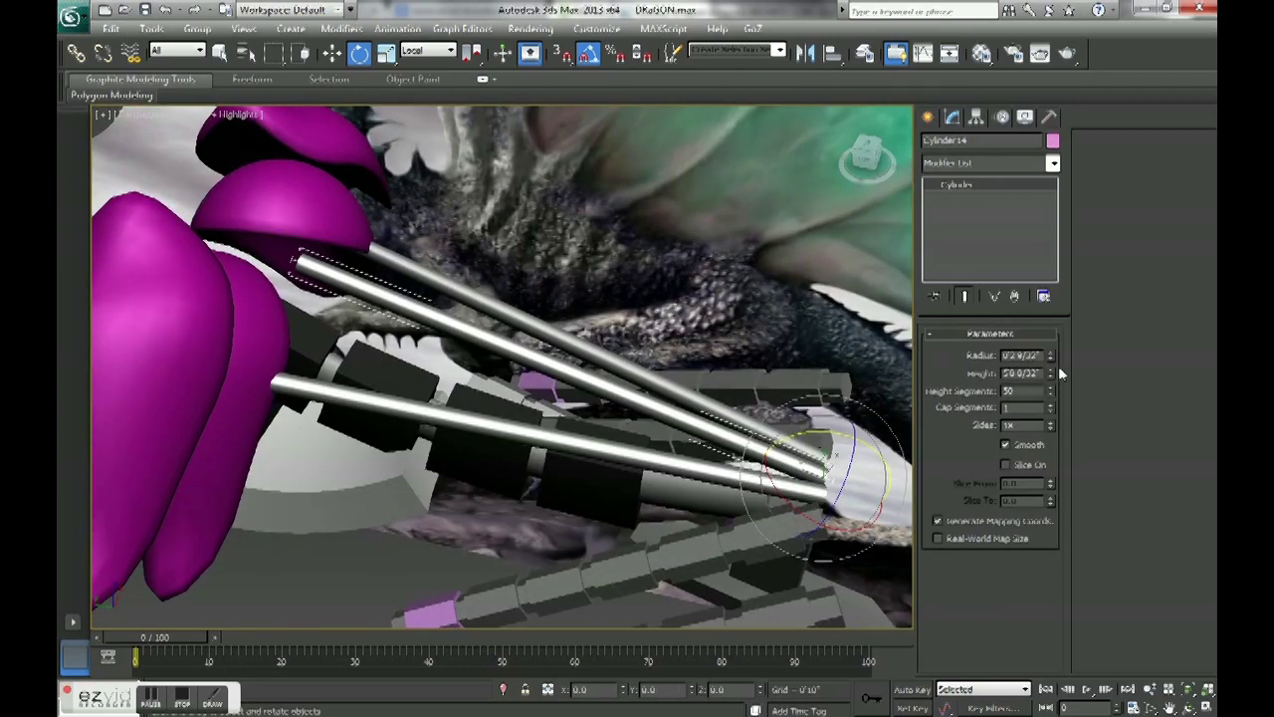
{"action": "left_click_drag", "start_coordinate": [1050, 373], "coordinate": [1049, 343]}
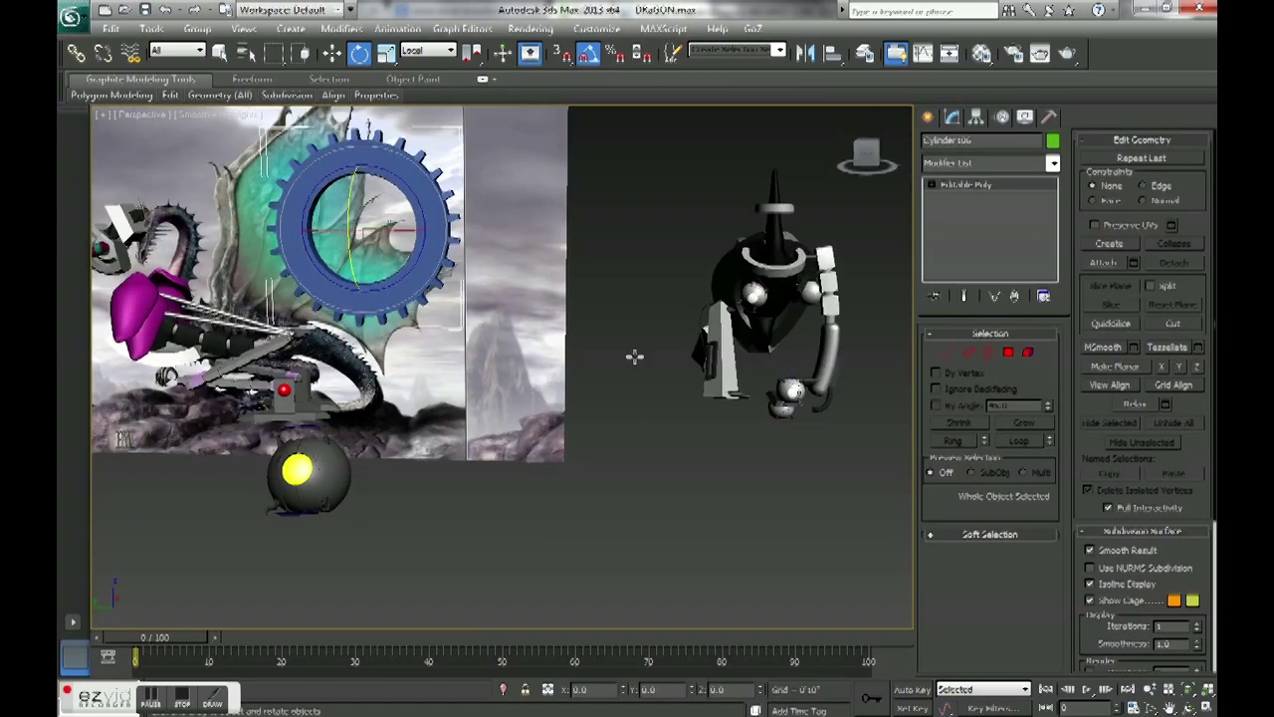
Select the upper arm pieces and combine them into one group.
{"action": "left_click", "coordinate": [724, 348]}
{"action": "middle_click_drag", "start_coordinate": [724, 348], "coordinate": [712, 388], "text": "alt"}
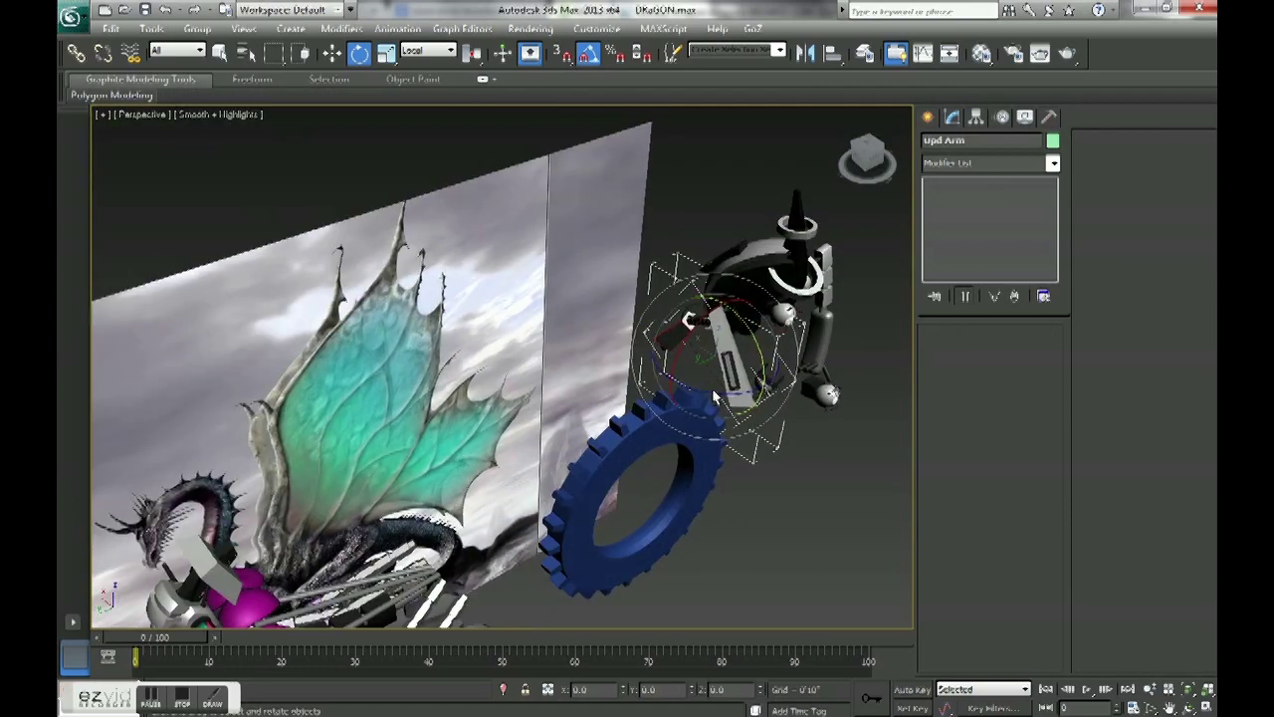
{"action": "key", "text": "w"}
{"action": "left_click_drag", "start_coordinate": [713, 367], "coordinate": [859, 446]}
{"action": "key", "text": "ctrl+z"}
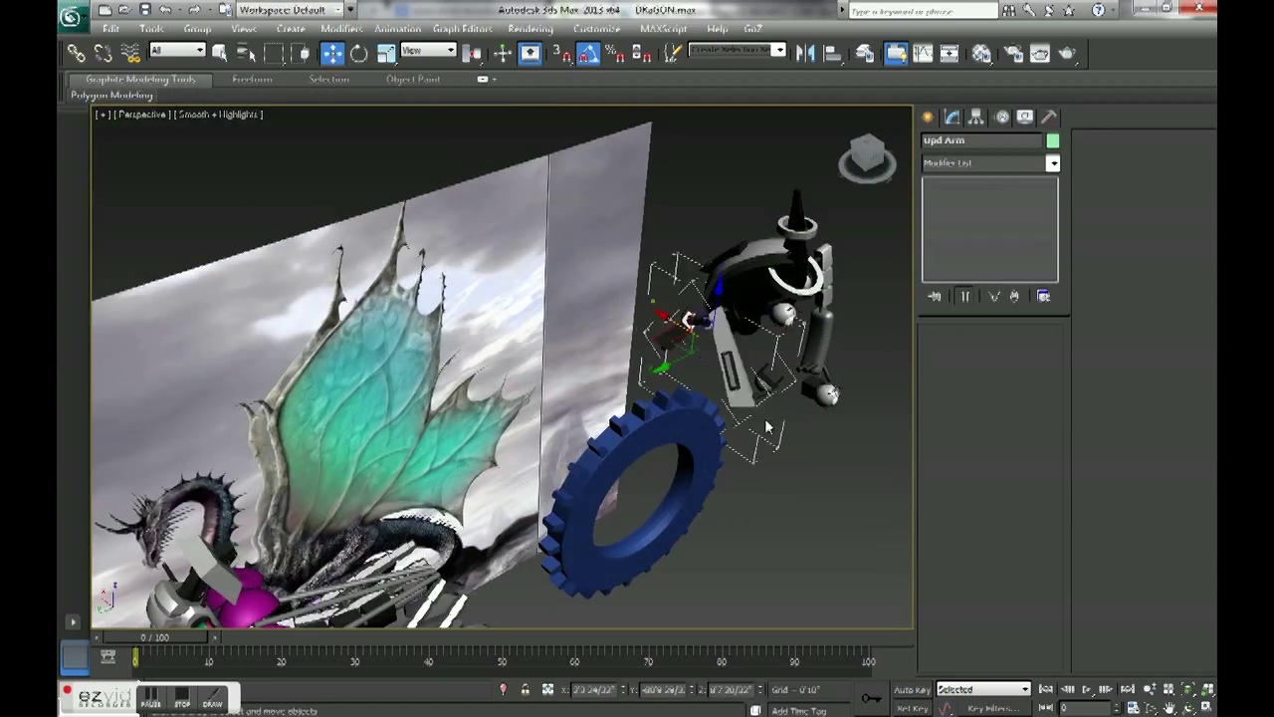
{"action": "middle_click_drag", "start_coordinate": [859, 446], "coordinate": [428, 299], "text": "alt"}
{"action": "scroll", "coordinate": [428, 298], "scroll_direction": "up", "scroll_amount": 3}
{"action": "left_click", "coordinate": [196, 28]}
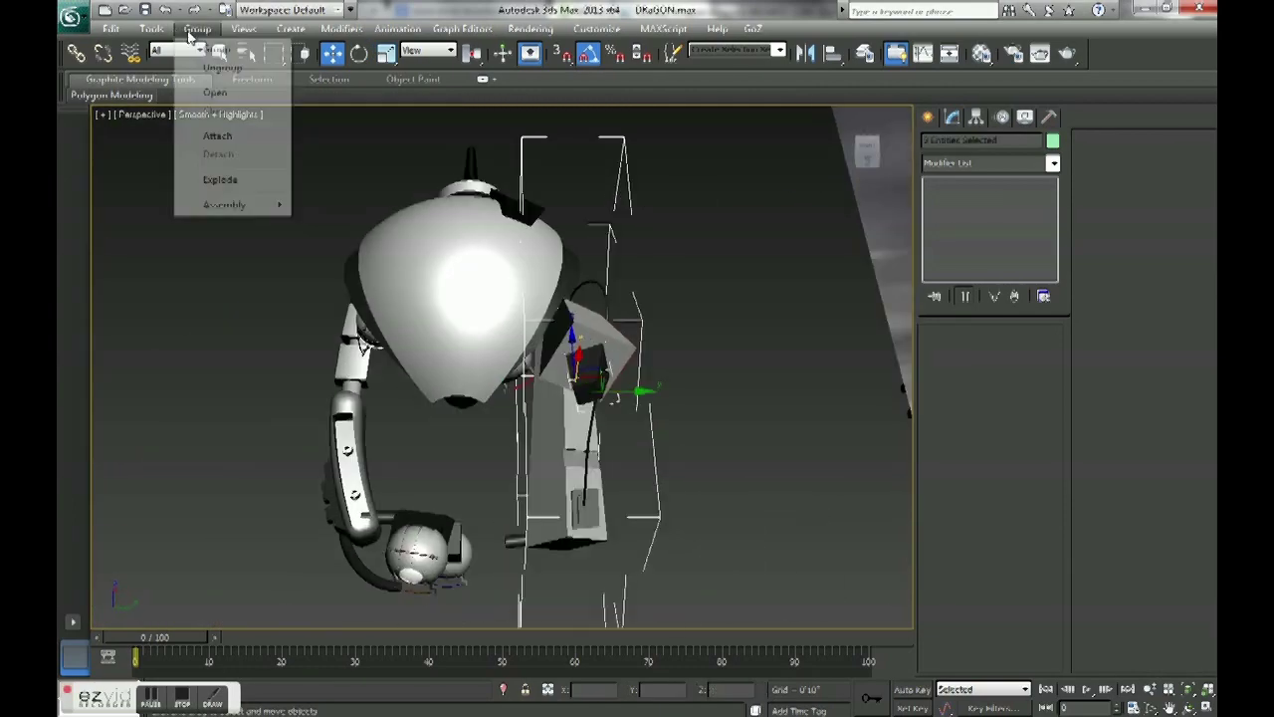
{"action": "left_click", "coordinate": [216, 49]}
{"action": "left_click", "coordinate": [654, 398]}
{"action": "middle_click_drag", "start_coordinate": [654, 398], "coordinate": [271, 398], "text": "alt"}
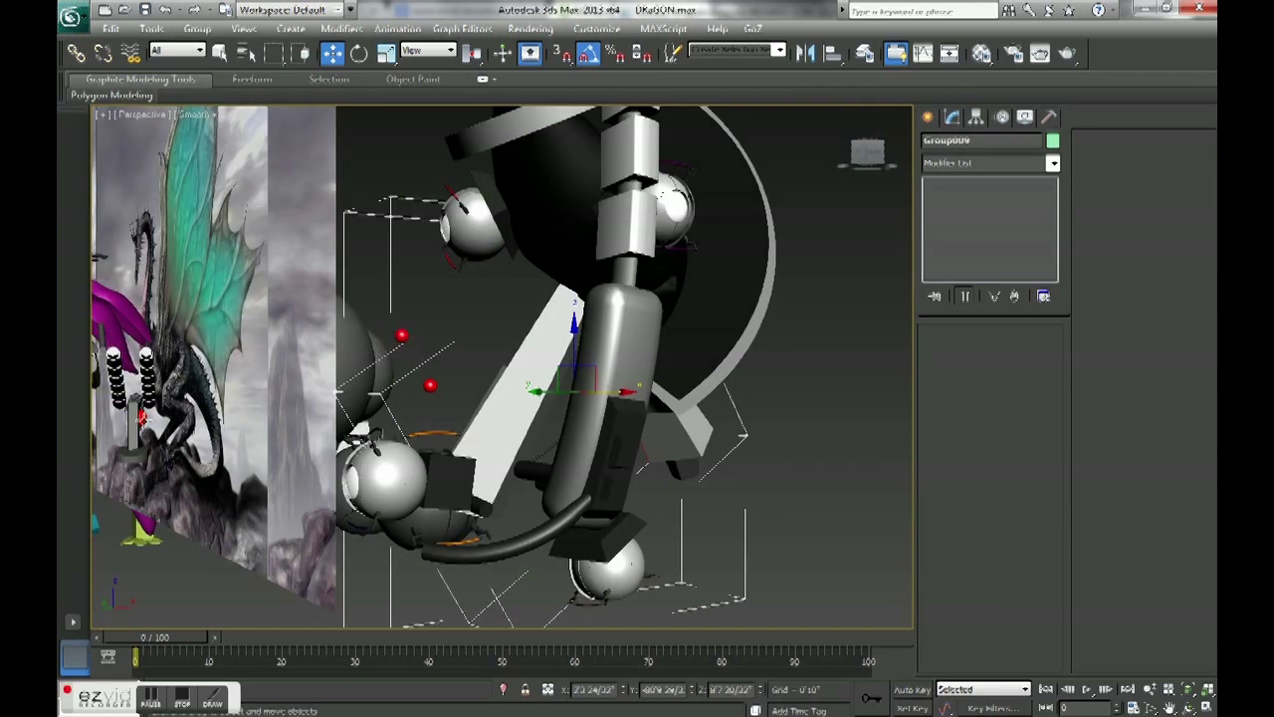
{"action": "scroll", "coordinate": [271, 398], "scroll_direction": "down", "scroll_amount": 3}
Place a copy of the left foot, Left Foot003, beside the robot.
{"action": "mouse_move", "coordinate": [271, 398]}
{"action": "middle_mouse_down", "text": "alt"}
{"action": "mouse_move", "coordinate": [349, 303]}
{"action": "mouse_move", "coordinate": [591, 287]}
{"action": "middle_mouse_up", "text": "alt"}
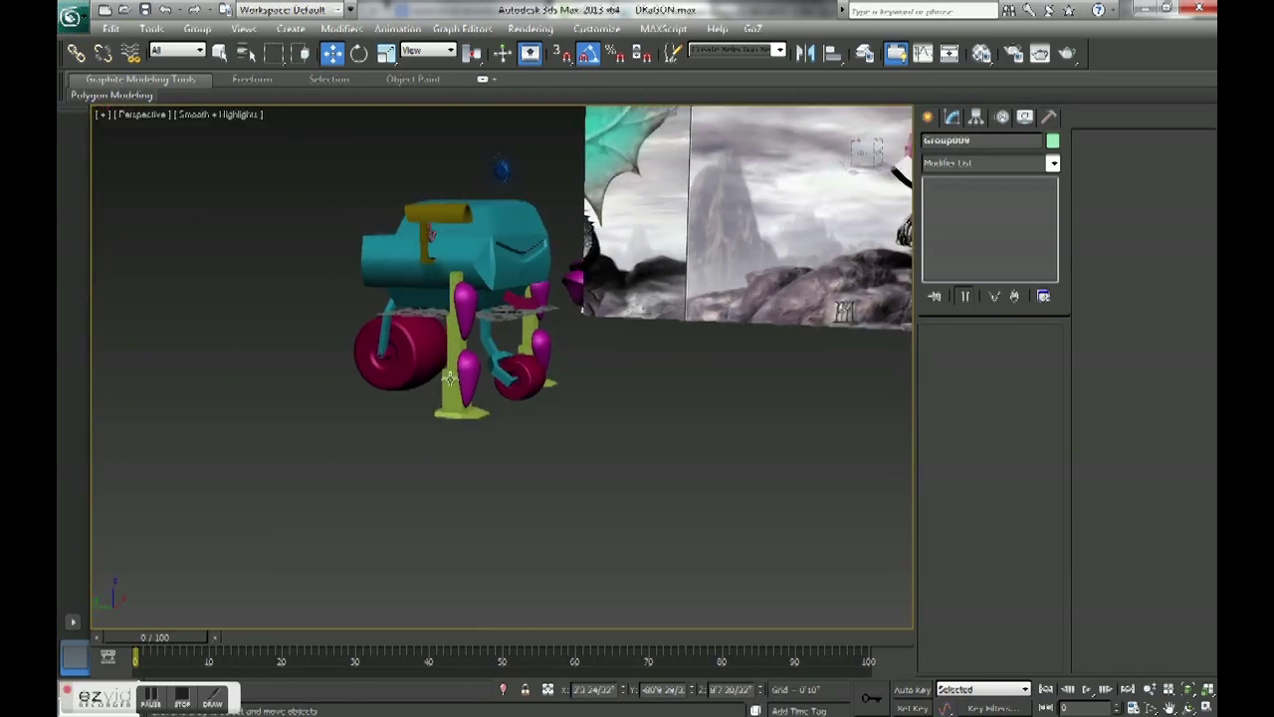
{"action": "left_click", "coordinate": [456, 394]}
{"action": "left_click_drag", "start_coordinate": [456, 399], "coordinate": [757, 418], "text": "shift"}
{"action": "left_click", "coordinate": [639, 438]}
{"action": "middle_click_drag", "start_coordinate": [657, 446], "coordinate": [486, 513]}
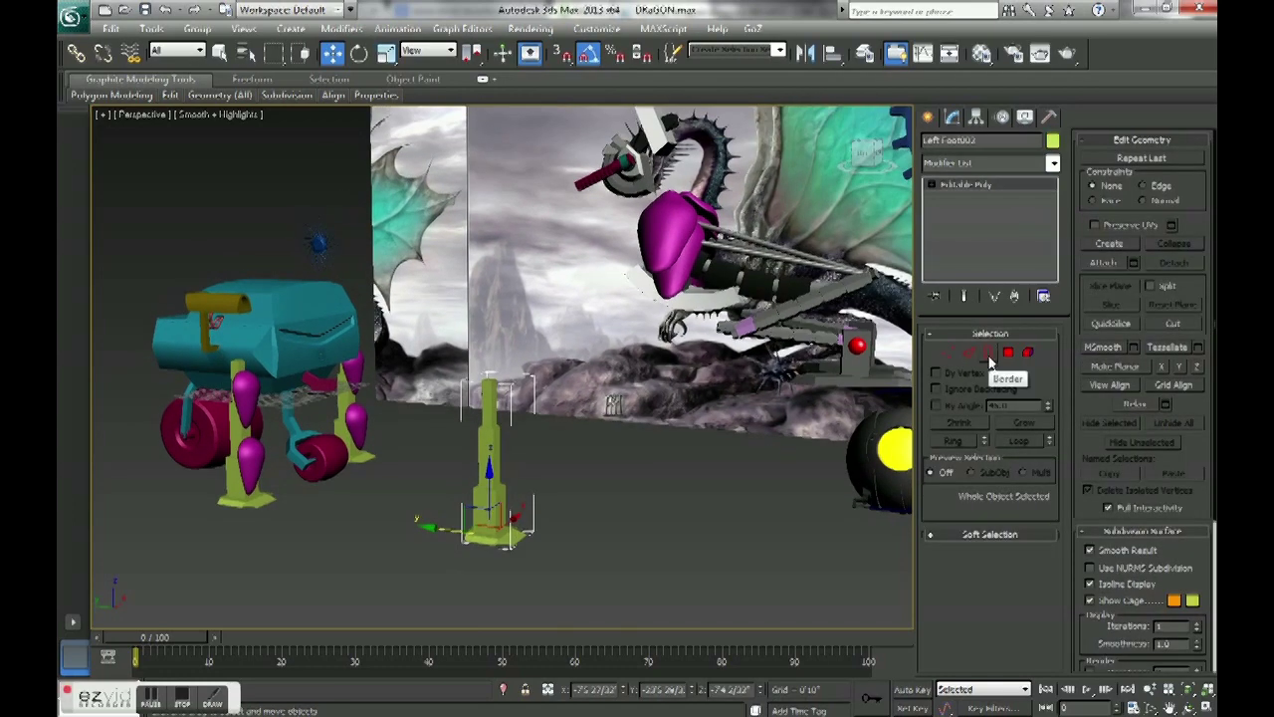
{"action": "middle_click_drag", "start_coordinate": [615, 403], "coordinate": [665, 378]}
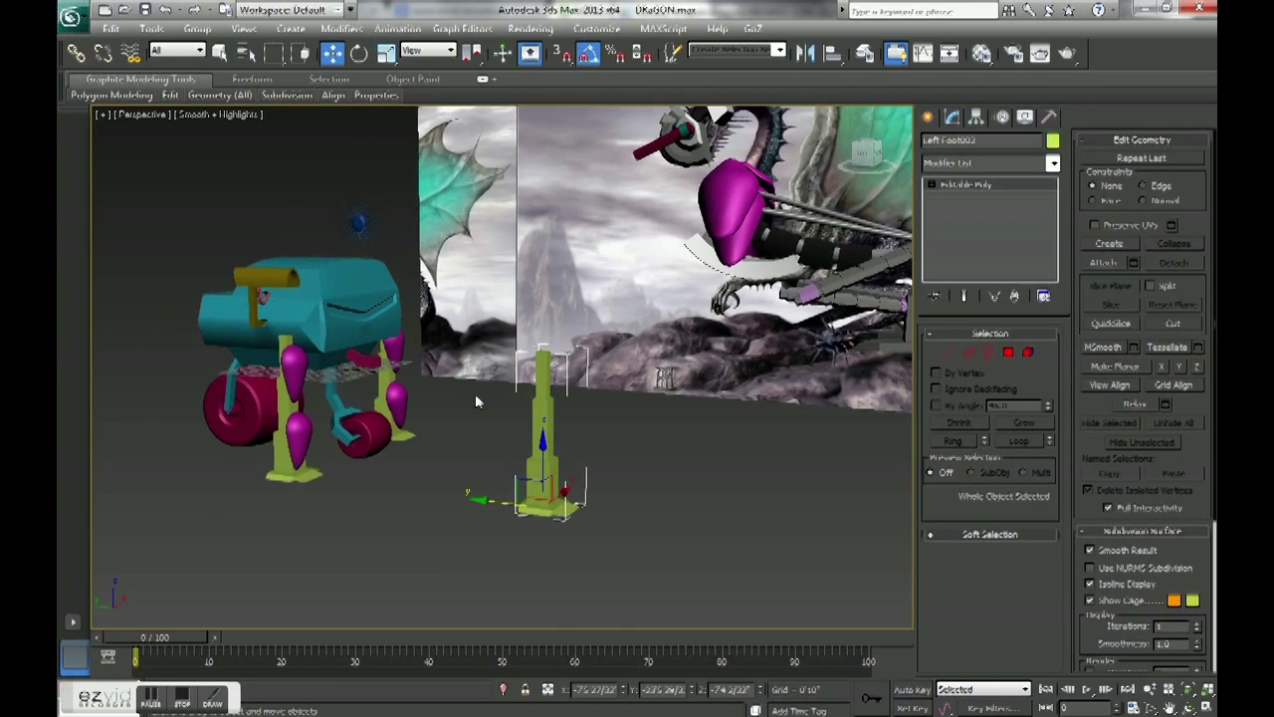
{"action": "mouse_move", "coordinate": [466, 402]}
{"action": "middle_mouse_down", "text": "alt"}
{"action": "mouse_move", "coordinate": [510, 463]}
{"action": "mouse_move", "coordinate": [605, 296]}
{"action": "middle_mouse_up", "text": "alt"}
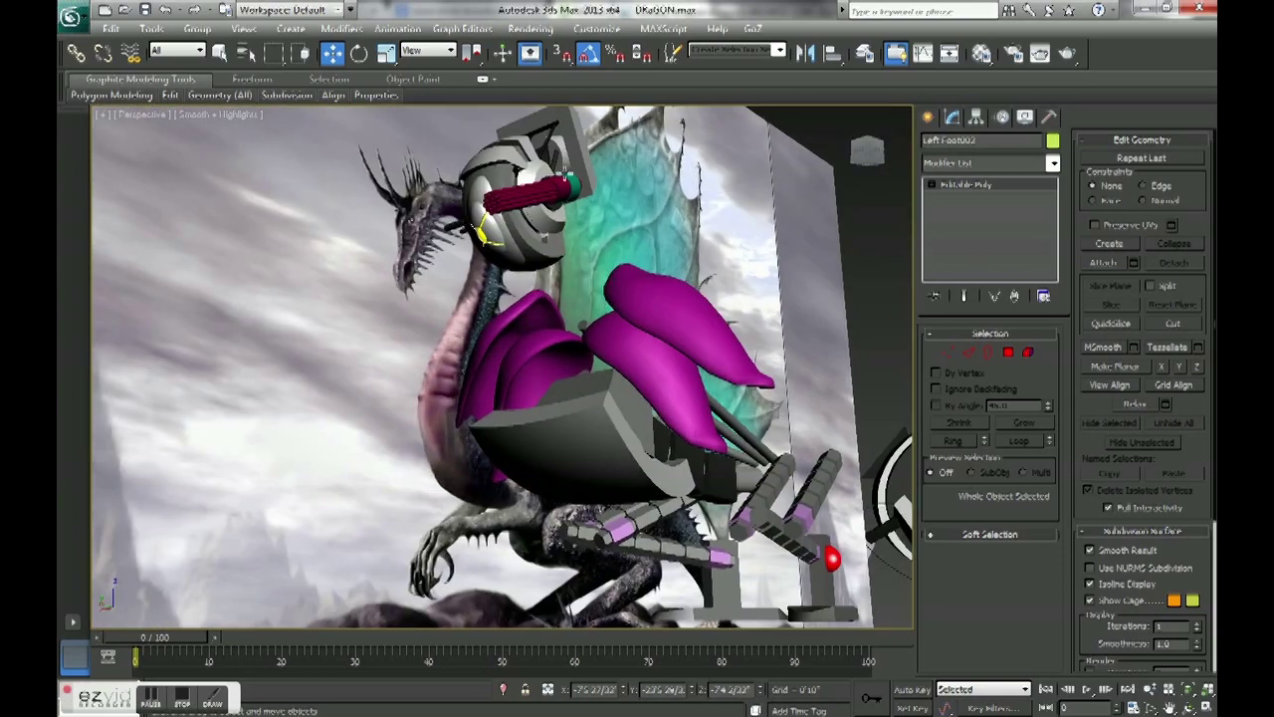